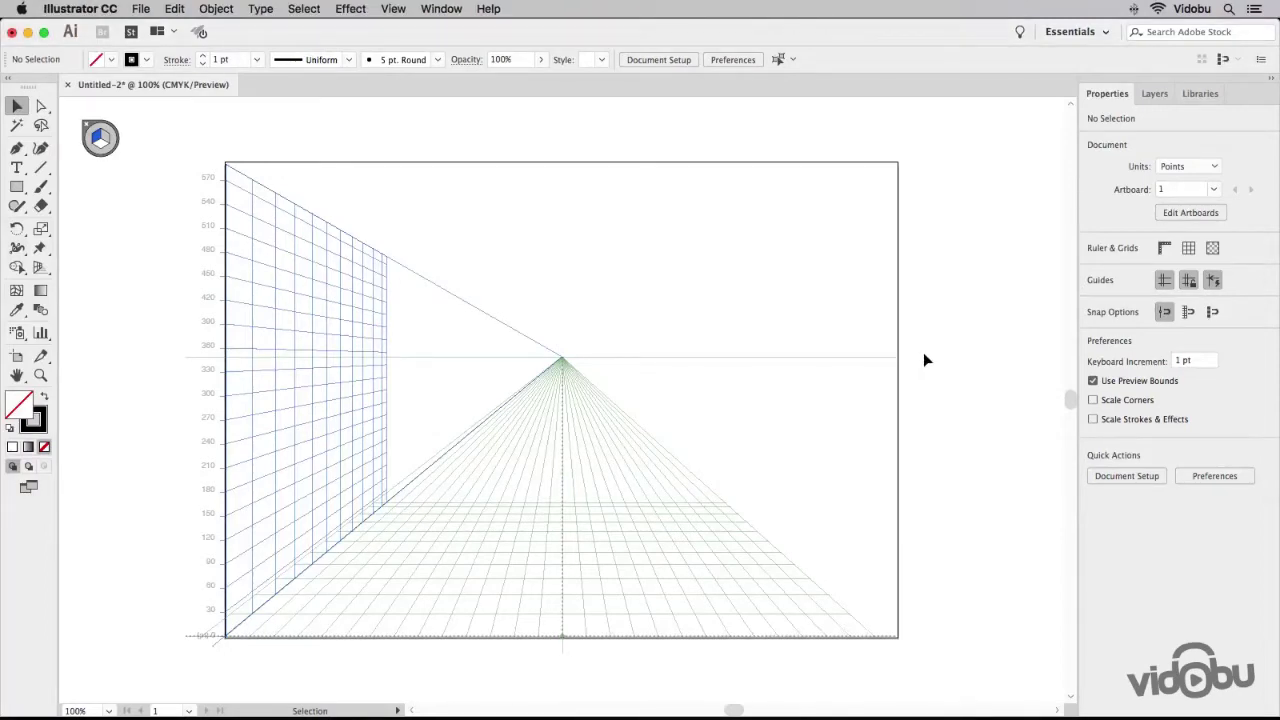
Draw a 426 × 208 pt back-wall rectangle around the vanishing point, nudged down to Y 229,5 pt
left_click(16, 187)
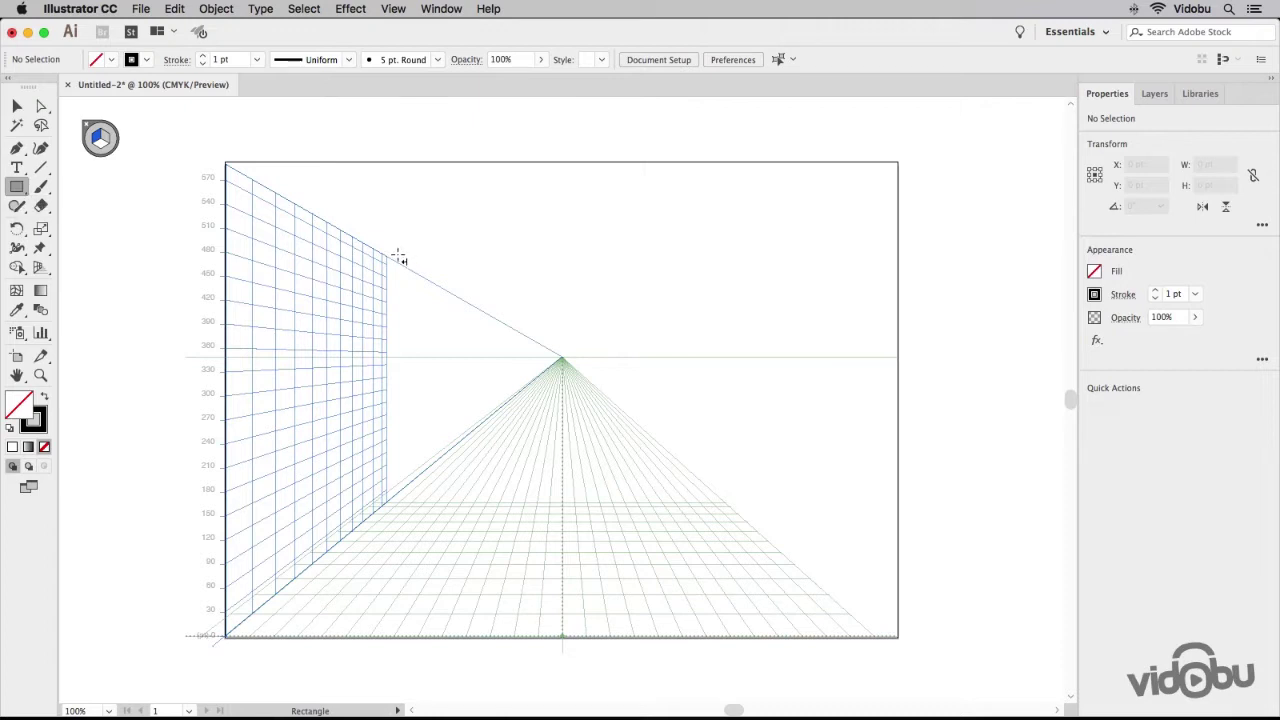
mouse_move(396, 248)
left_mouse_down()
mouse_move(714, 409)
mouse_move(754, 413)
mouse_move(736, 411)
left_mouse_up()
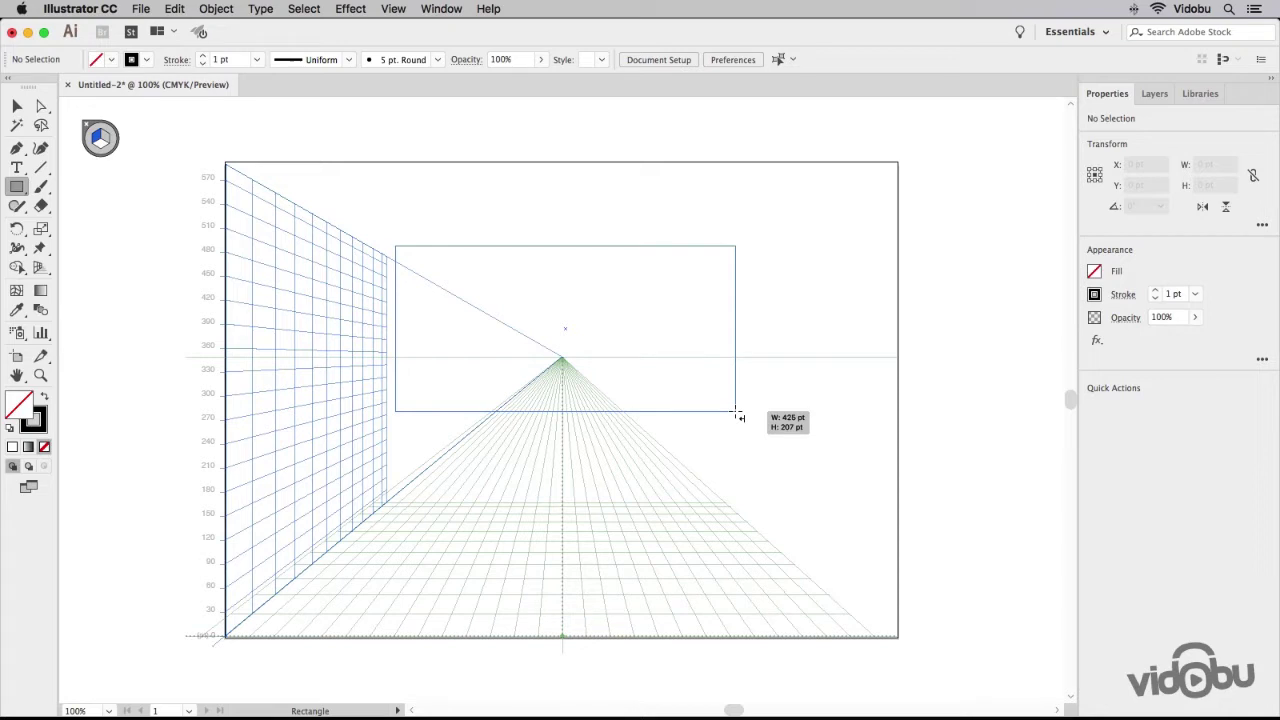
left_click_drag(738, 415, 738, 415)
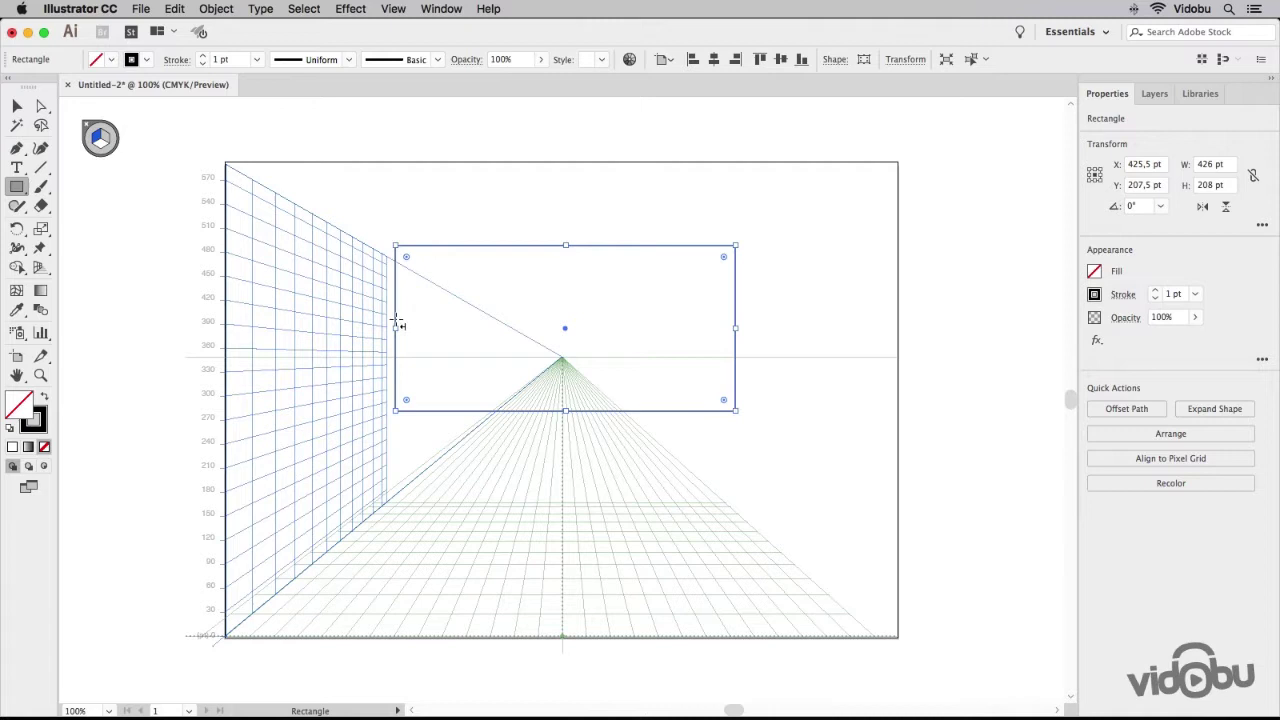
left_click(16, 104)
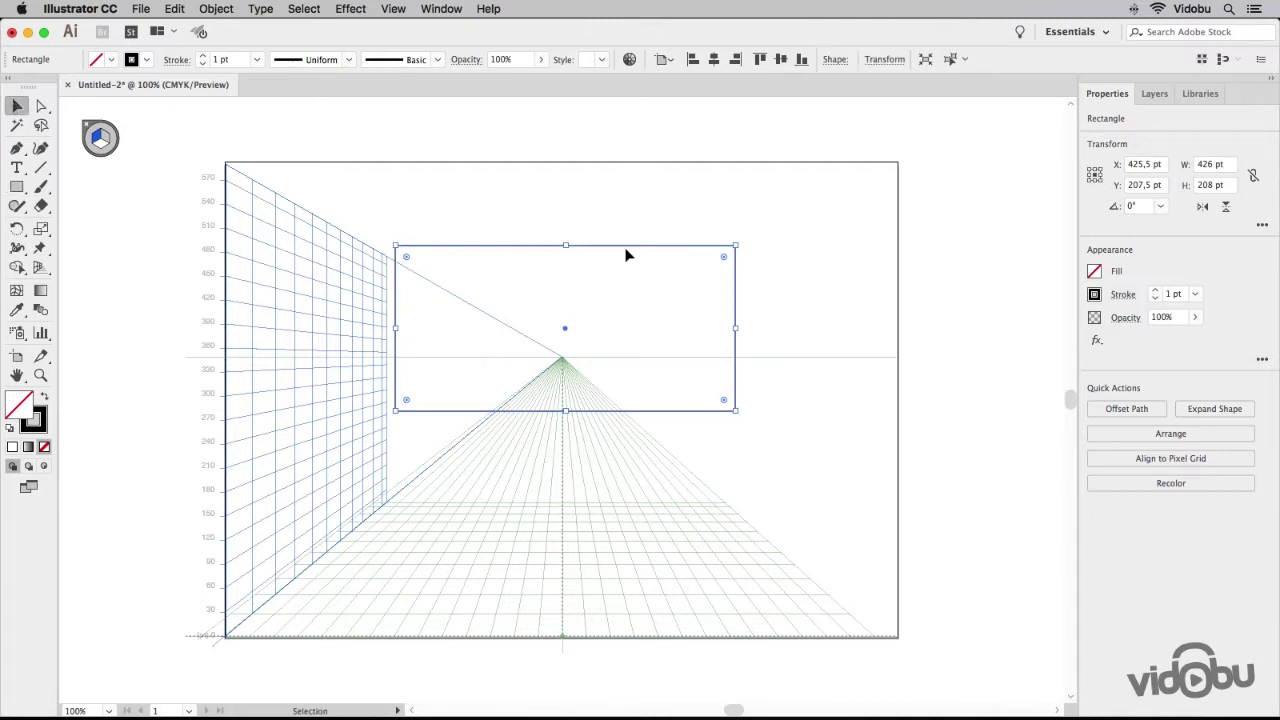
left_click_drag(627, 256, 628, 265)
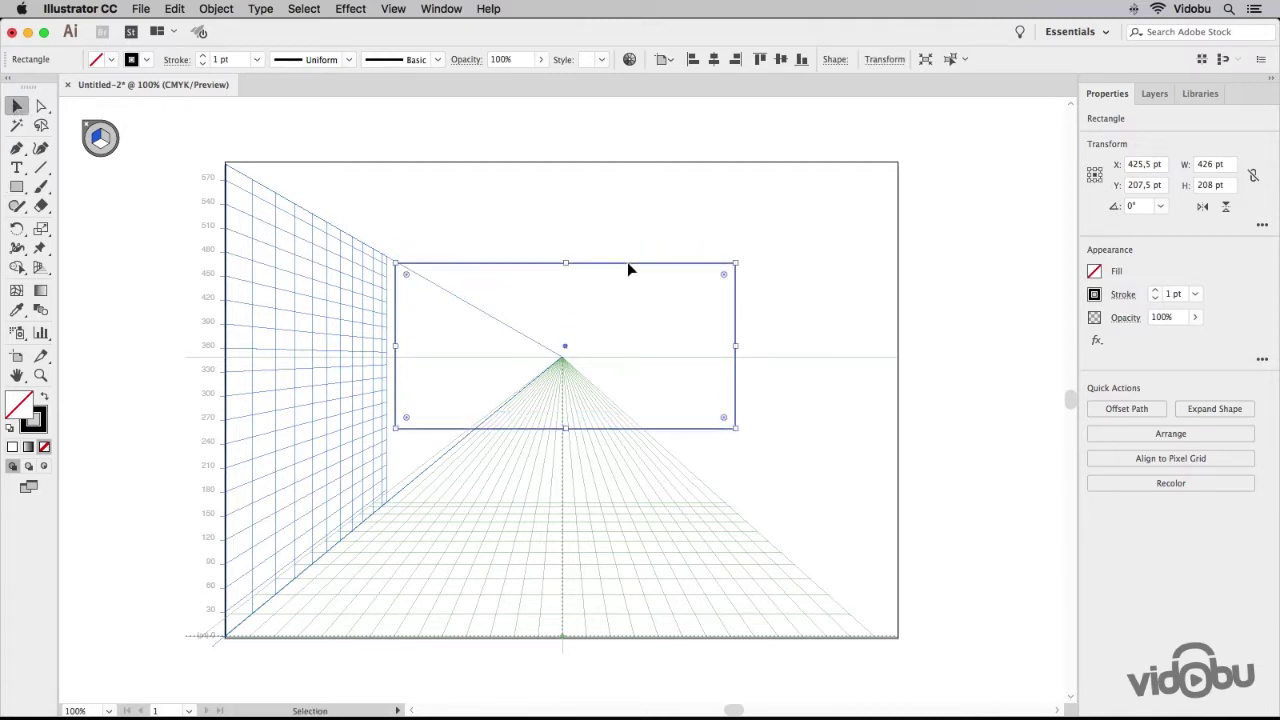
left_click(797, 400)
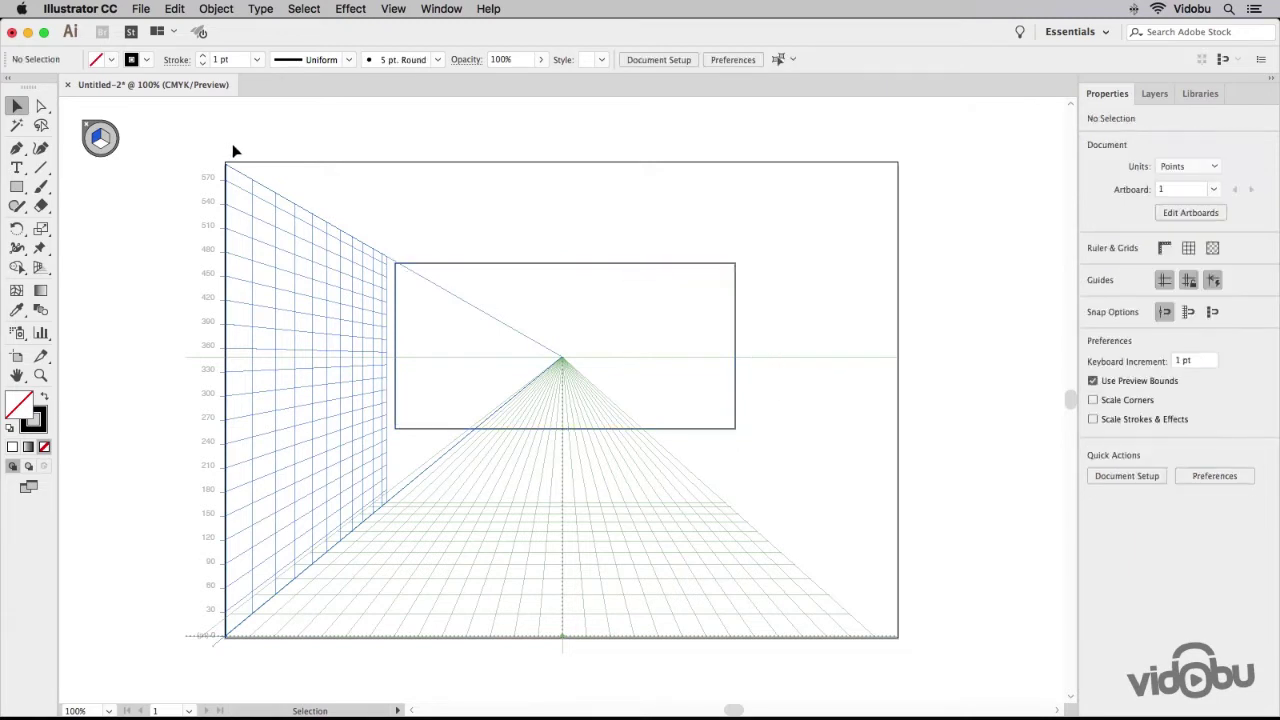
left_click(16, 188)
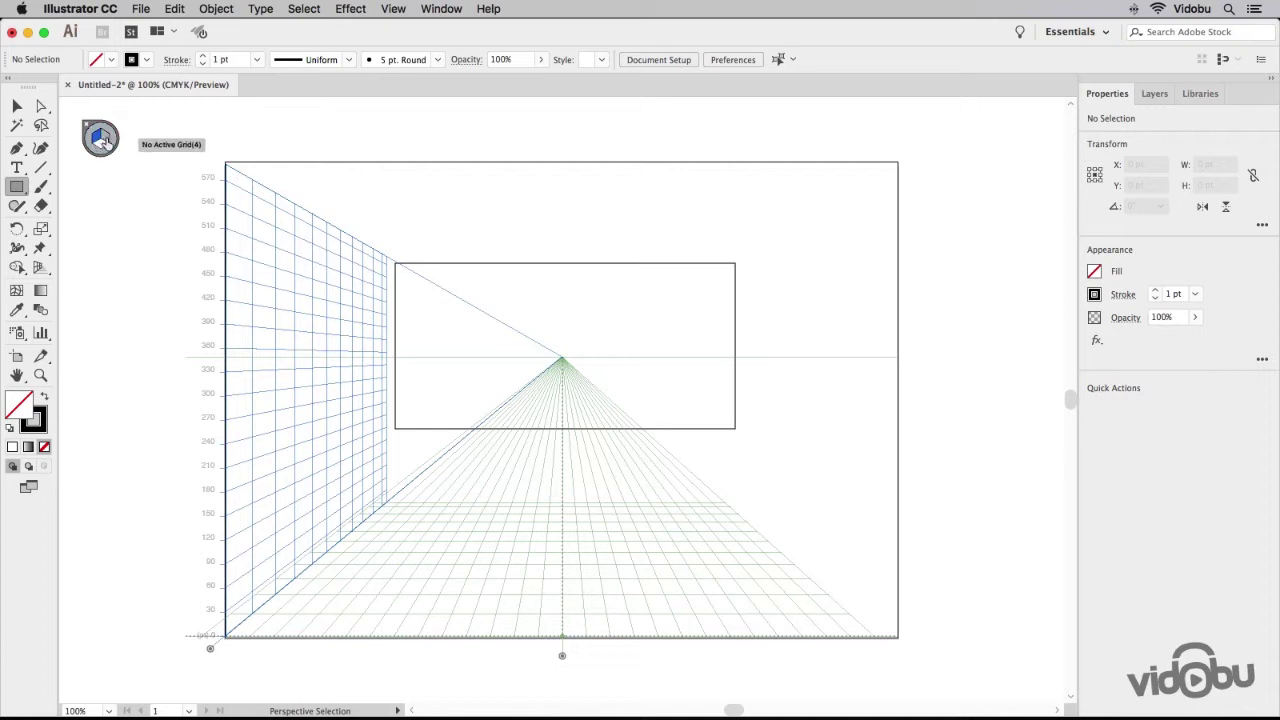
left_click(98, 141)
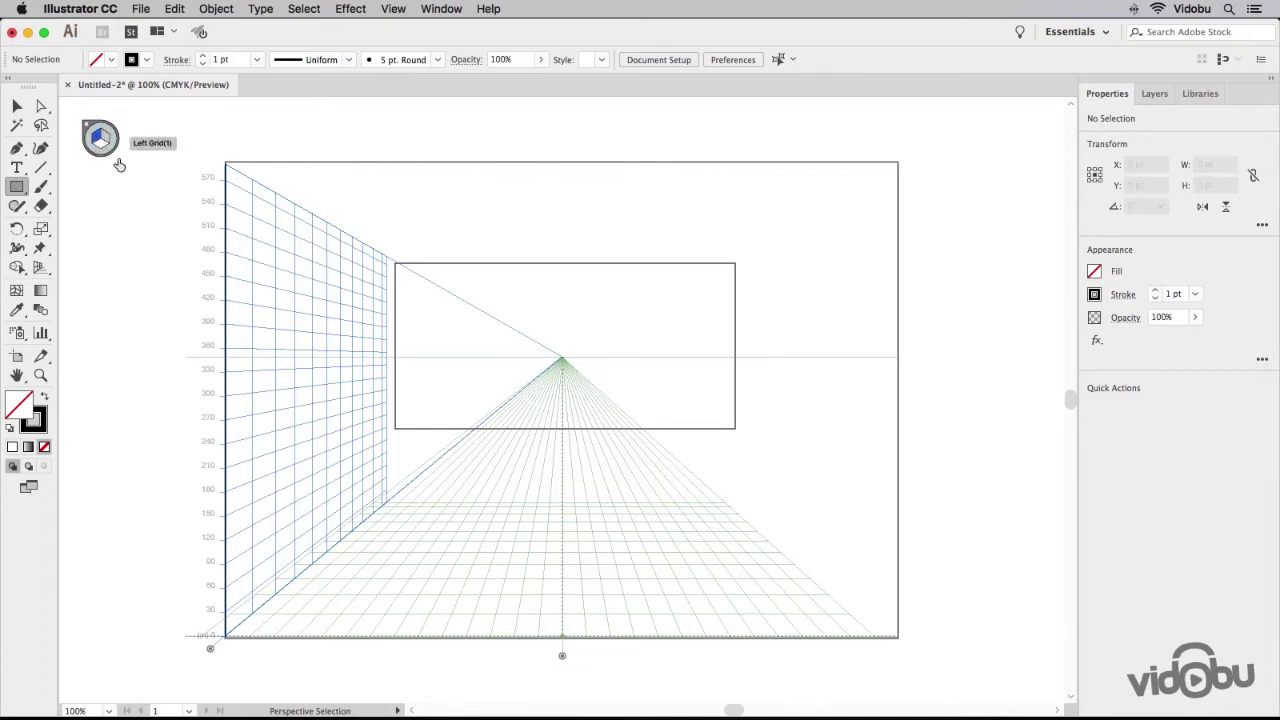
mouse_move(227, 165)
left_mouse_down()
mouse_move(335, 437)
mouse_move(389, 505)
left_mouse_up()
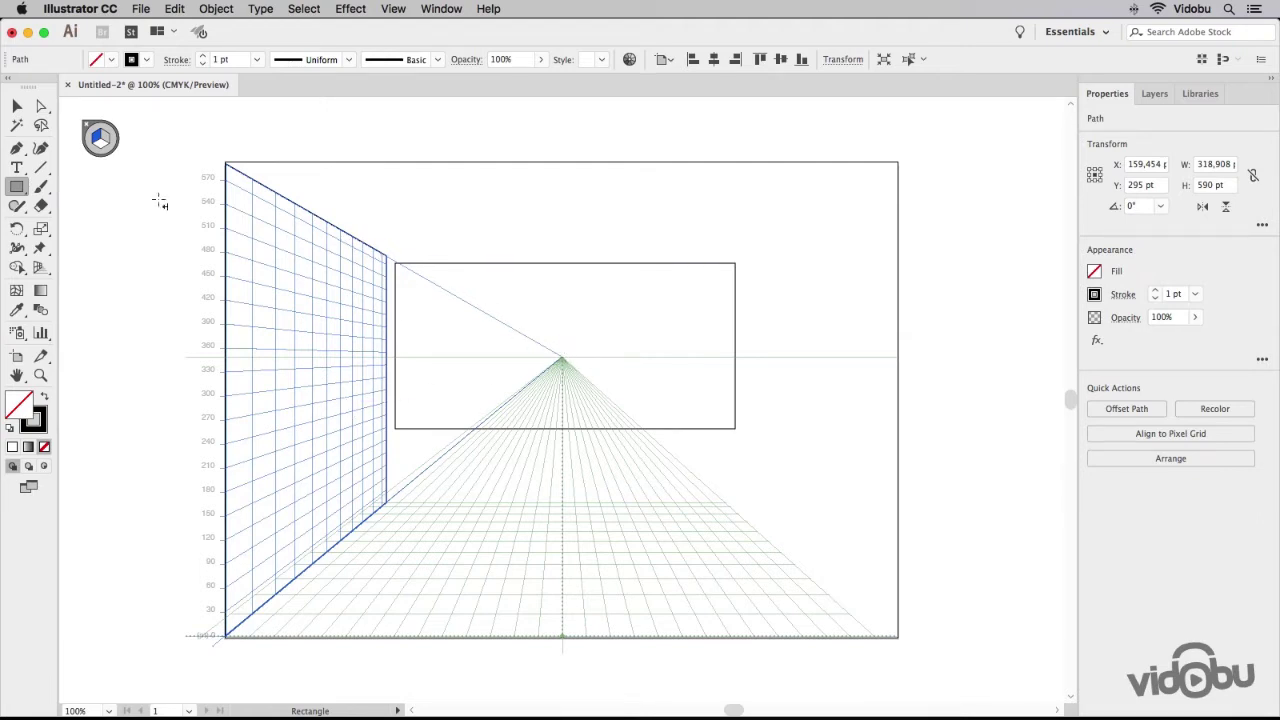
left_click(16, 105)
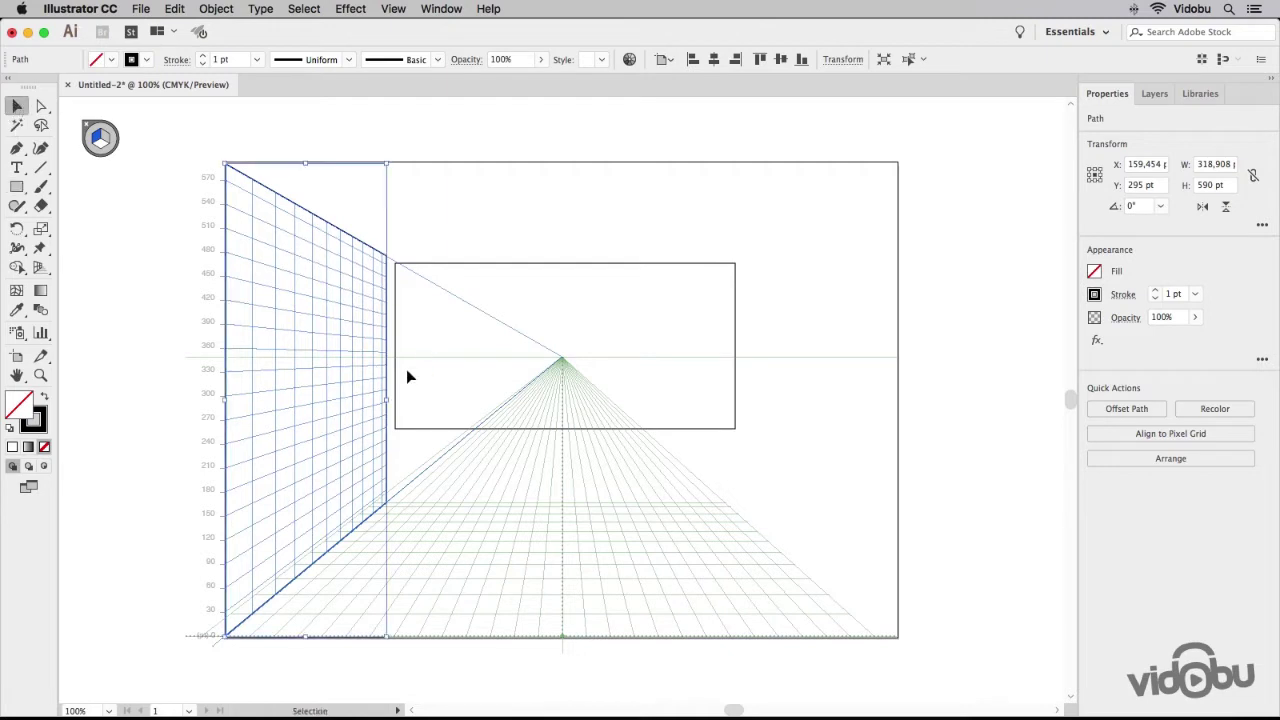
left_click_drag(386, 399, 562, 388)
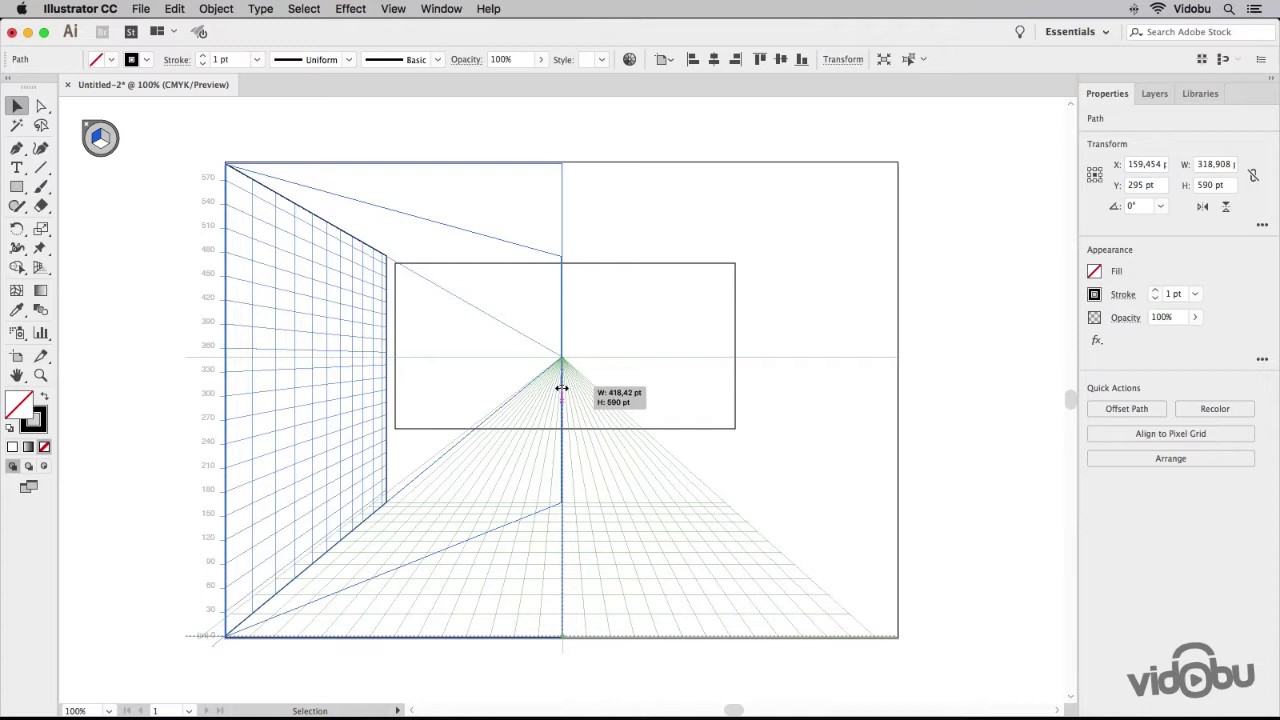
left_click_drag(562, 388, 562, 388)
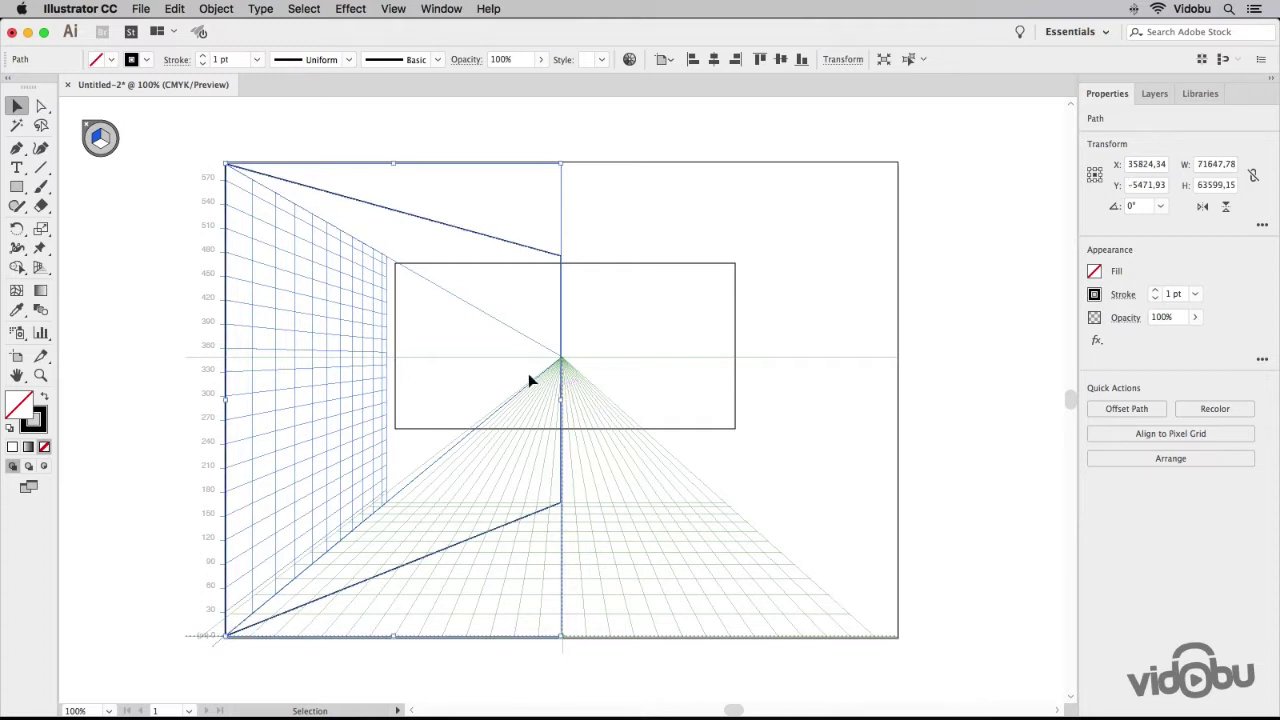
key("Delete")
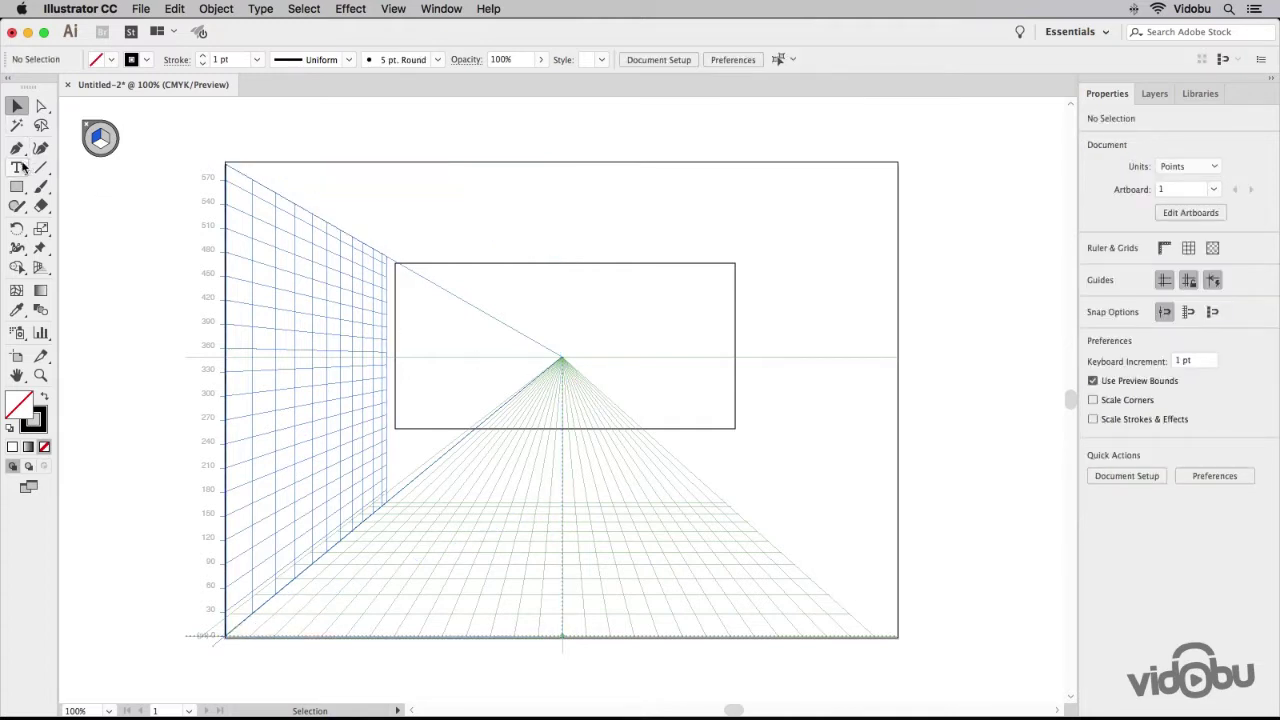
Draw a roughly 354 × 576 pt left-wall rectangle from the grid's top-left corner to the back wall
left_click(17, 186)
mouse_move(227, 163)
left_mouse_down()
mouse_move(440, 430)
mouse_move(477, 437)
mouse_move(486, 423)
mouse_move(443, 437)
mouse_move(431, 474)
mouse_move(390, 496)
left_mouse_up()
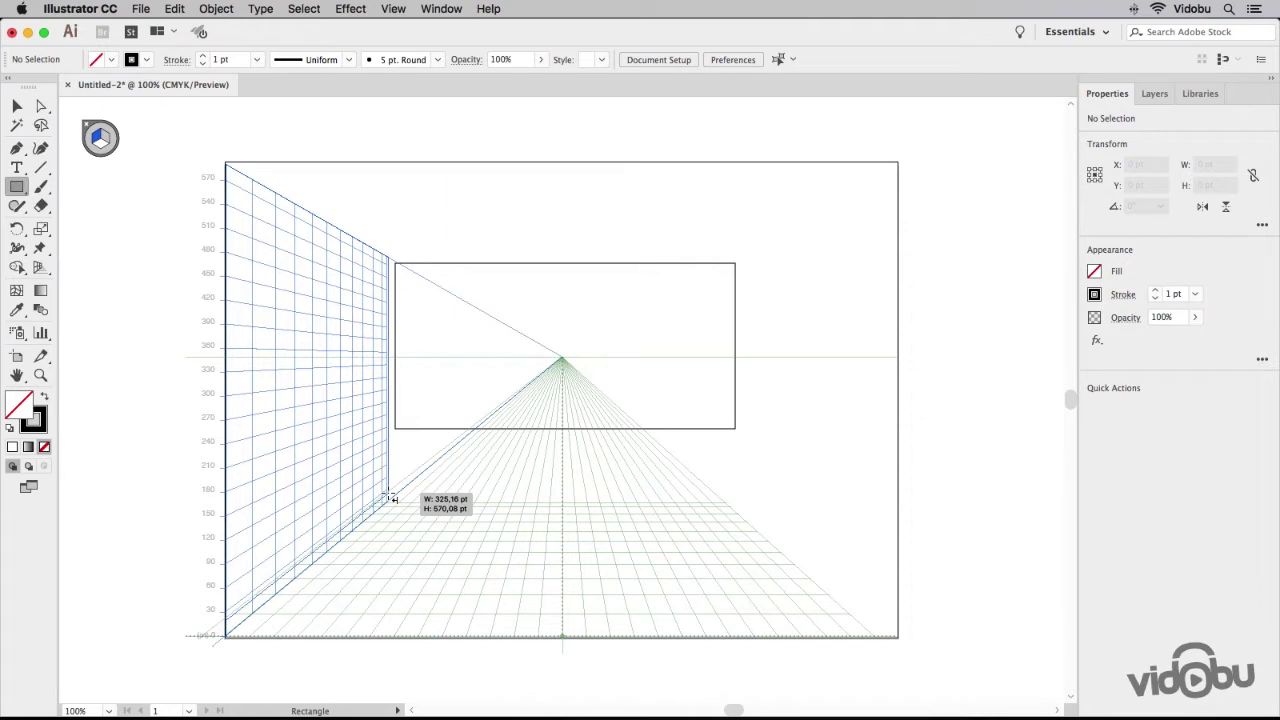
left_click_drag(391, 497, 397, 494)
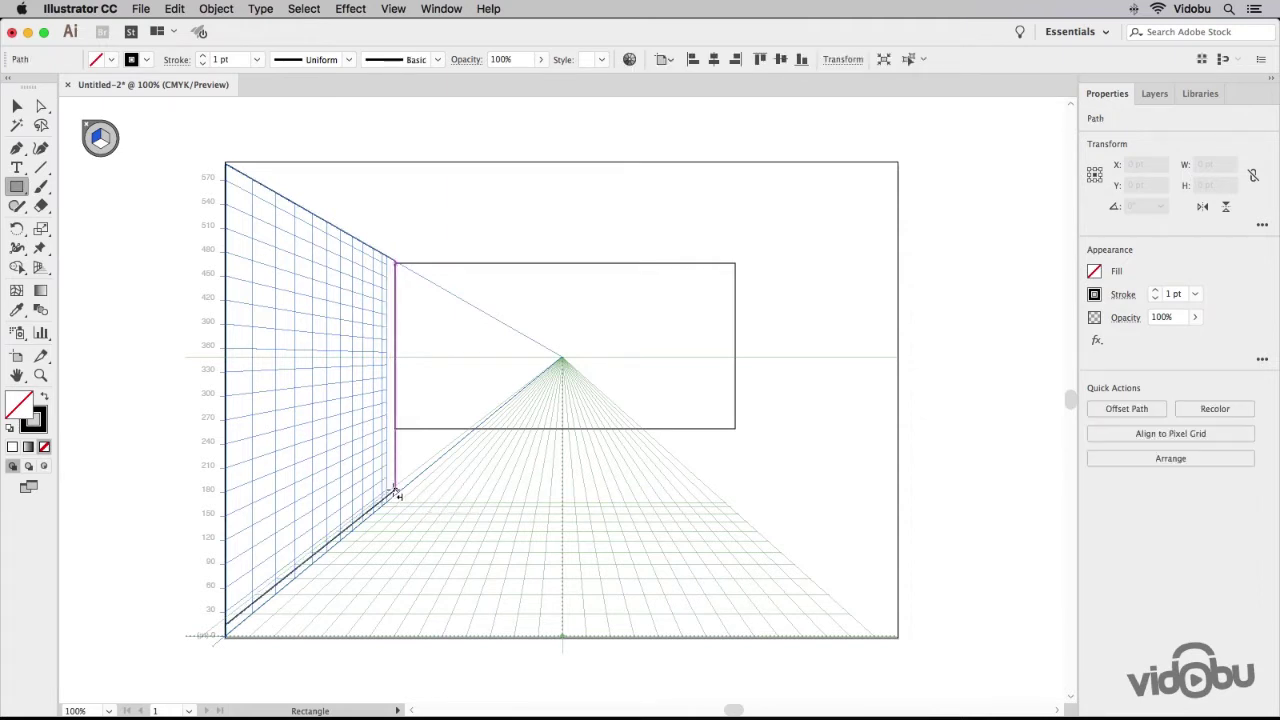
left_click(17, 106)
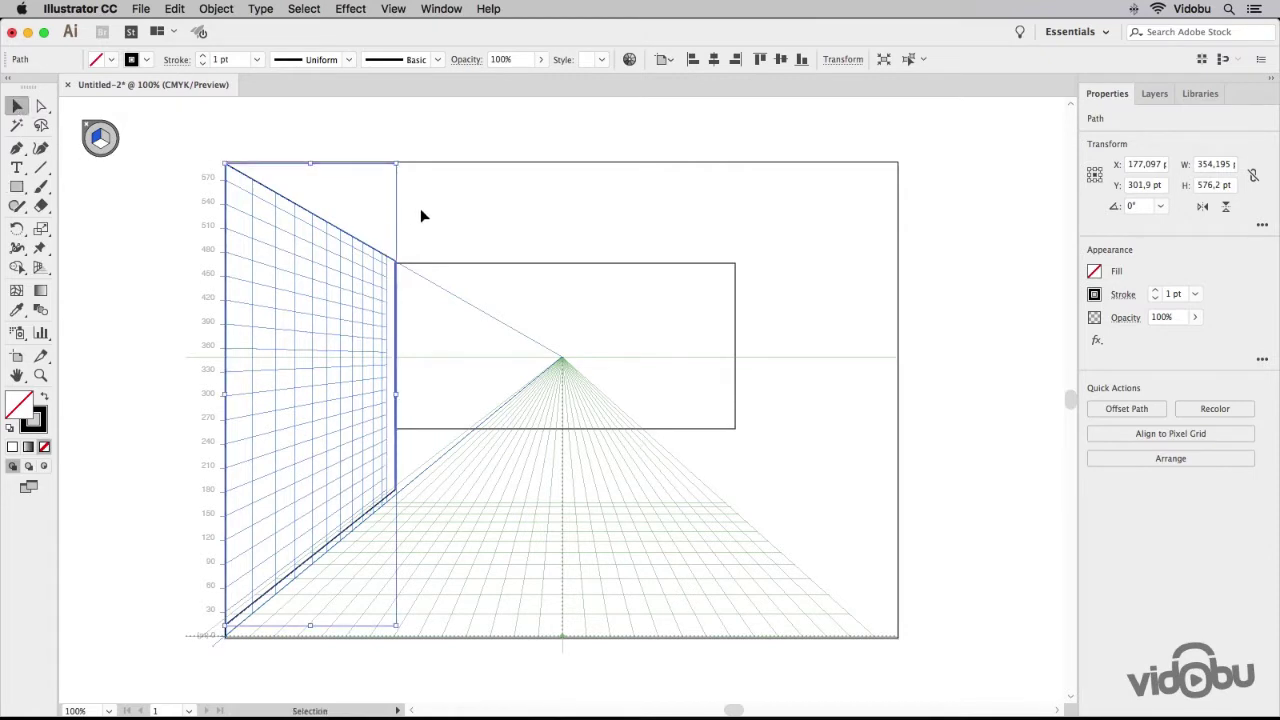
left_click(41, 106)
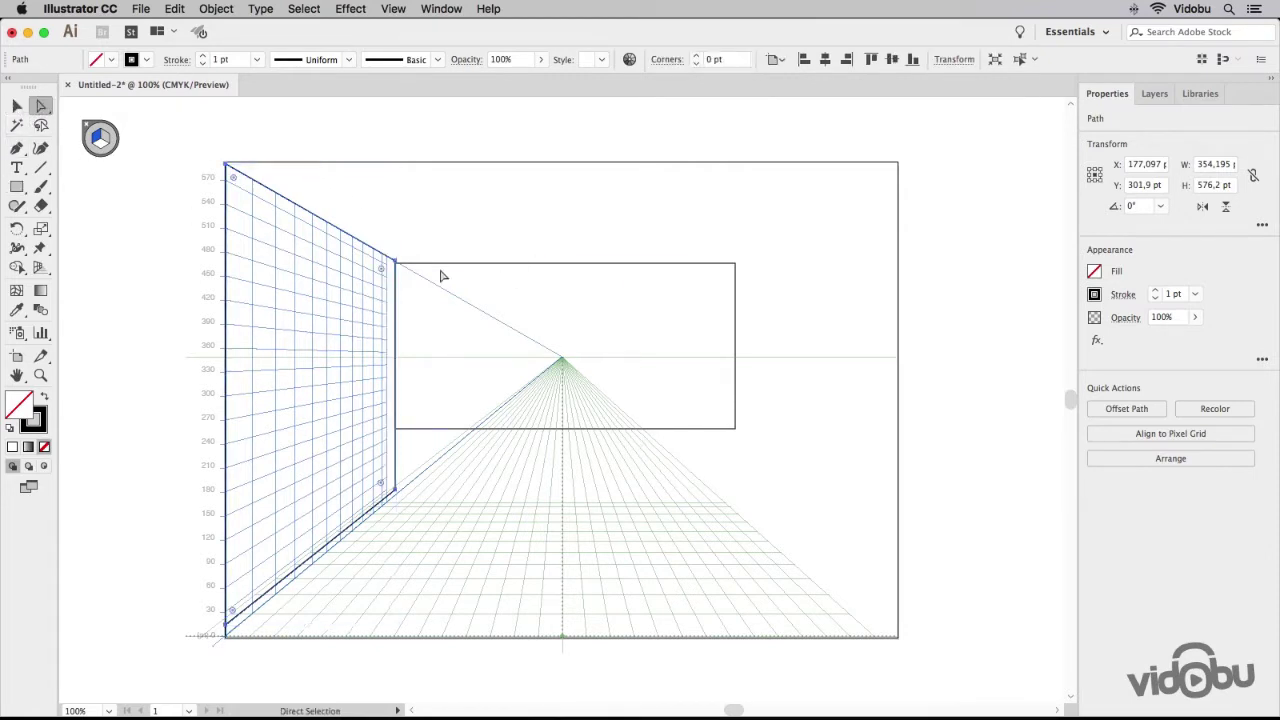
left_click(396, 263)
key("v")
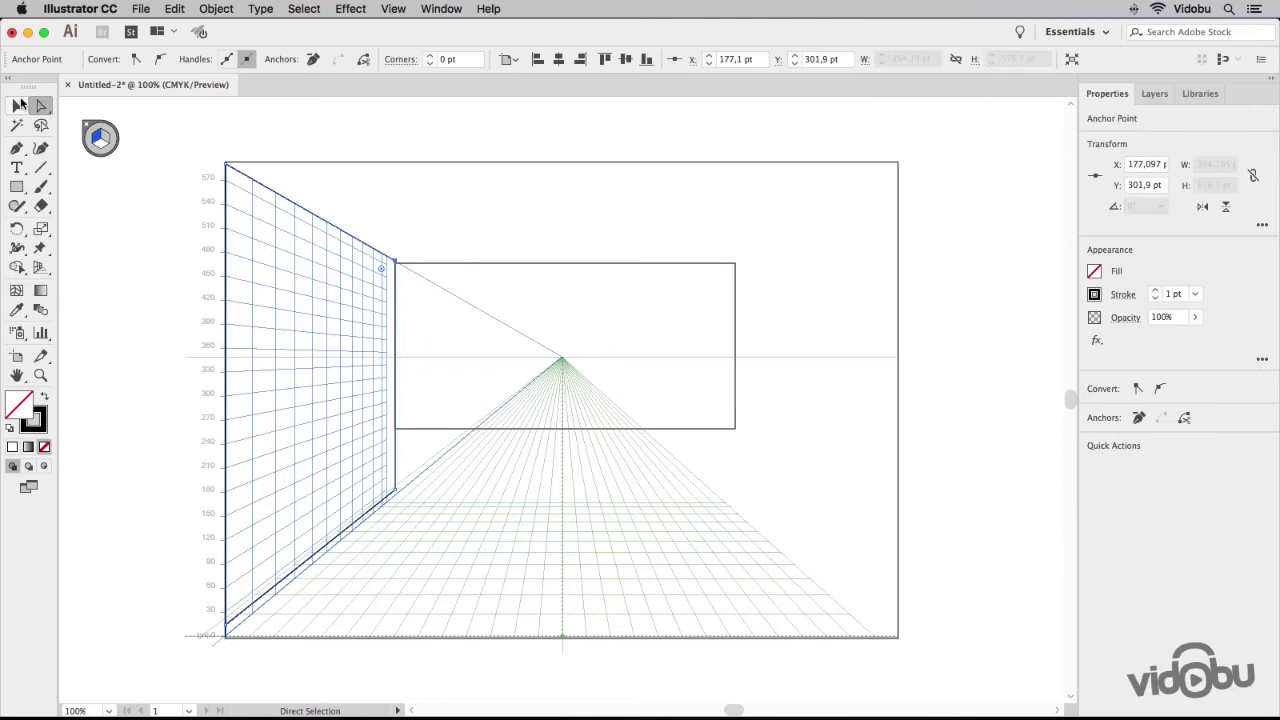
left_click(571, 264)
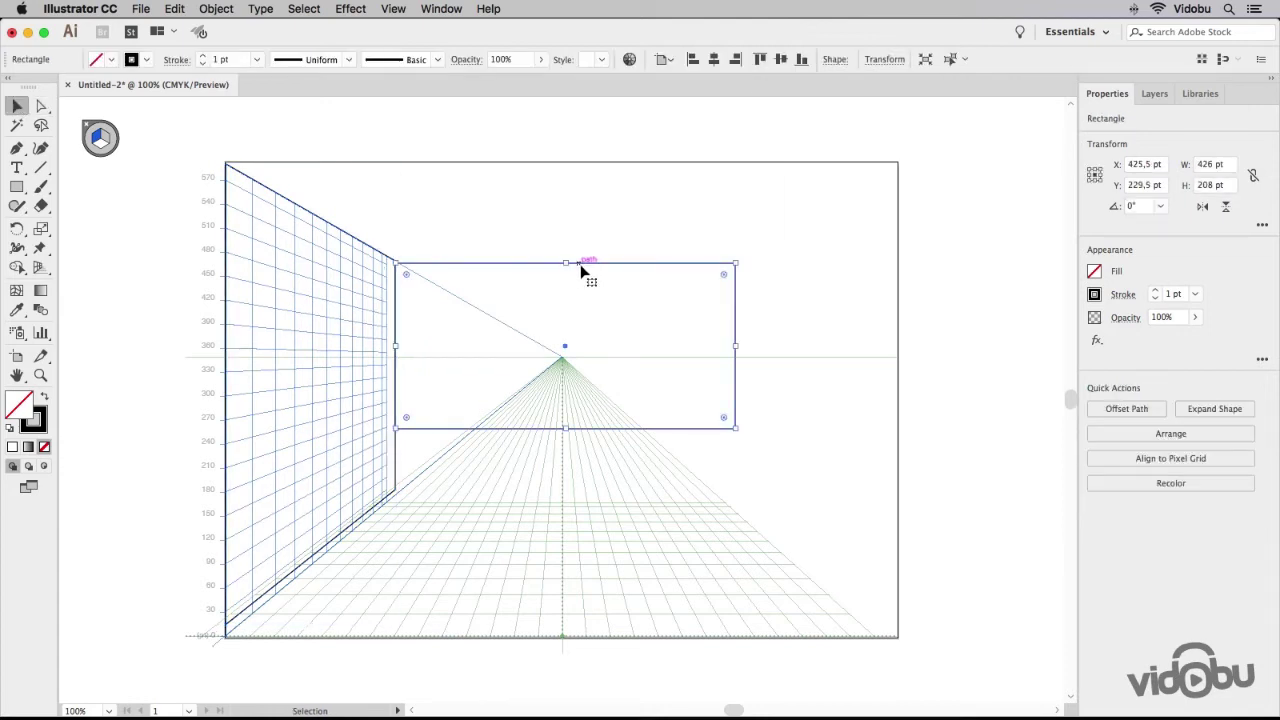
Lower the back wall's bottom edge and align the left wall's bottom inner corner anchor
left_click_drag(565, 264, 566, 263)
left_click_drag(566, 428, 560, 487)
left_click(41, 105)
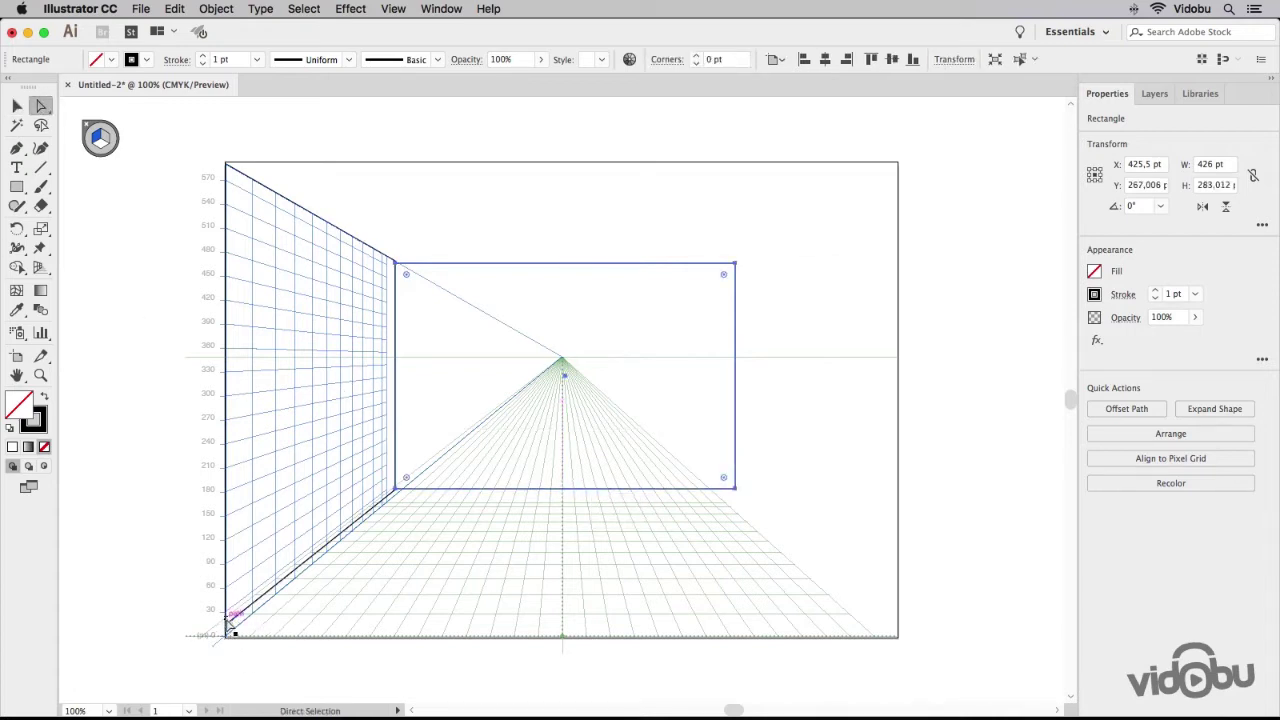
left_click_drag(228, 629, 228, 640)
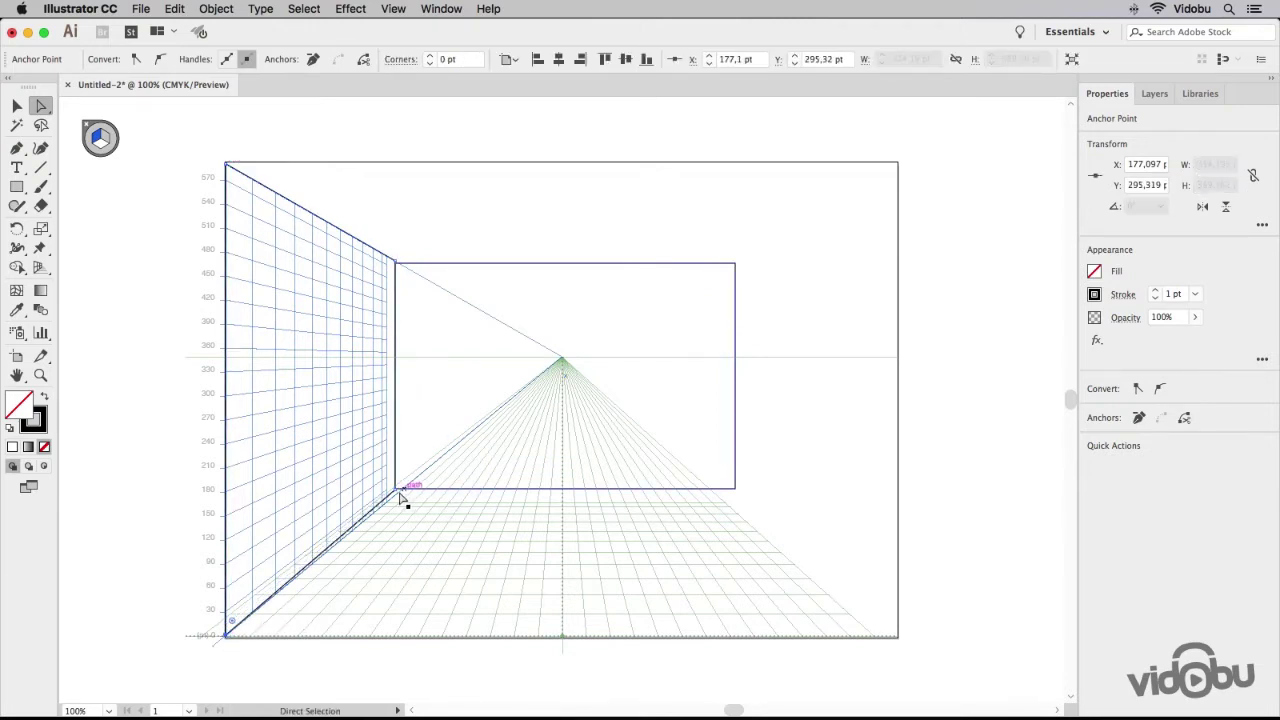
left_click_drag(399, 495, 397, 500)
Fit the back wall's top and bottom edges to the left wall corners, about 426 × 296 pt
left_click(17, 105)
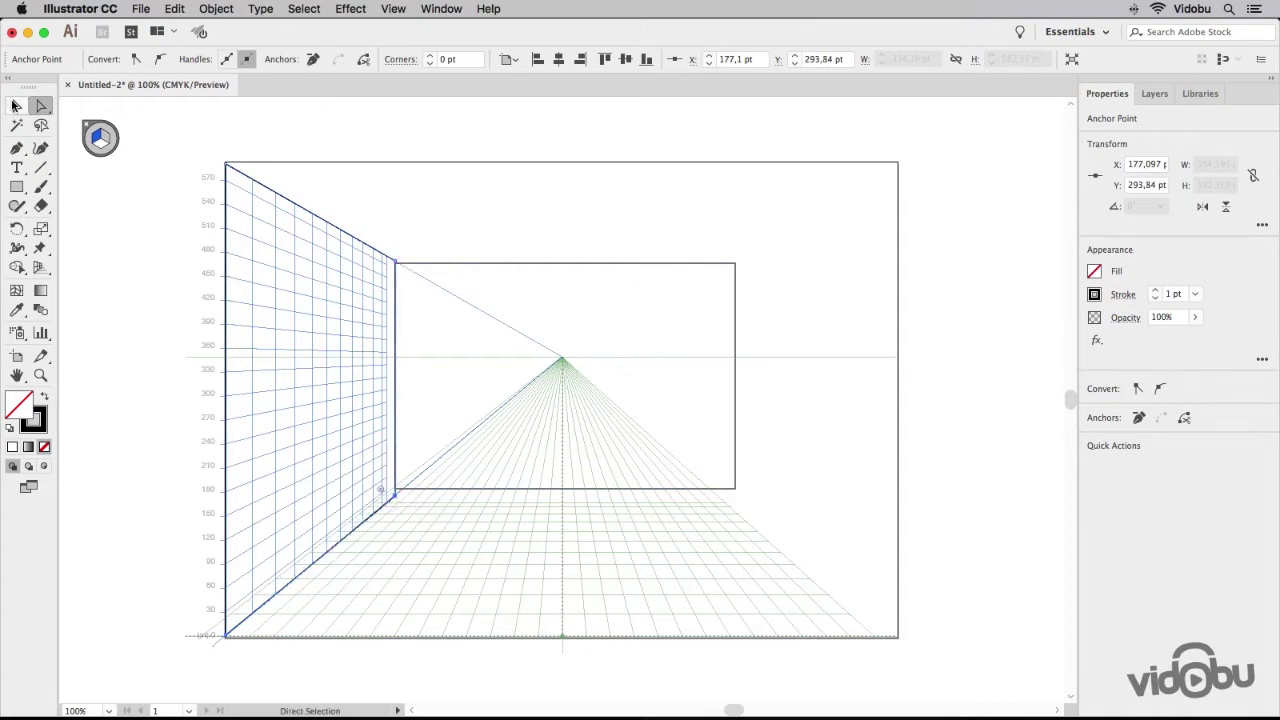
left_click(583, 494)
left_click_drag(565, 489, 567, 495)
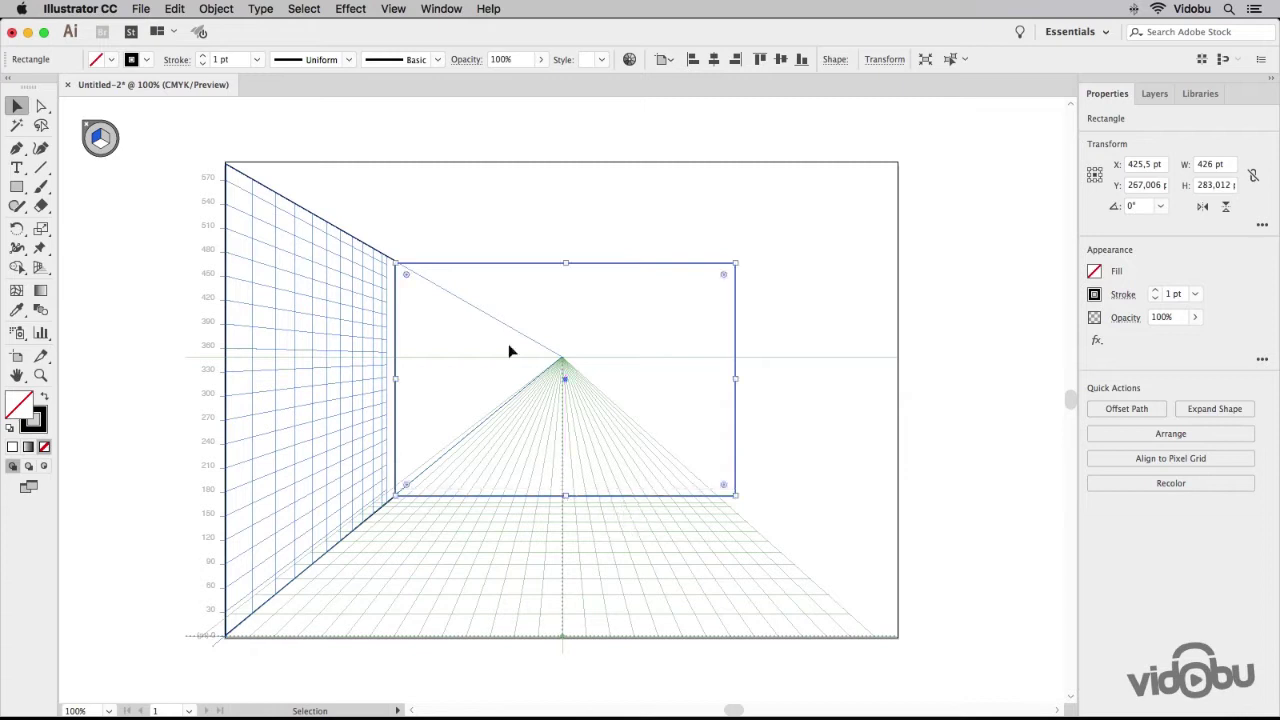
left_click_drag(567, 263, 567, 261)
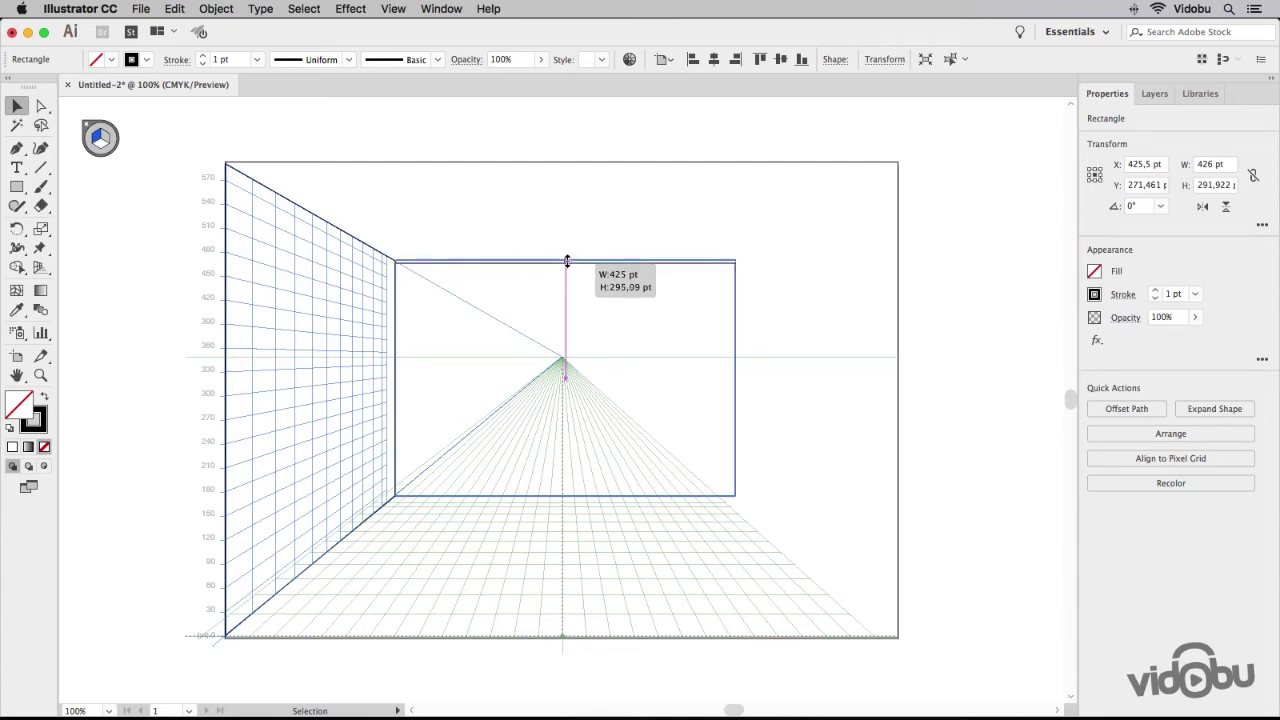
left_click_drag(567, 261, 566, 259)
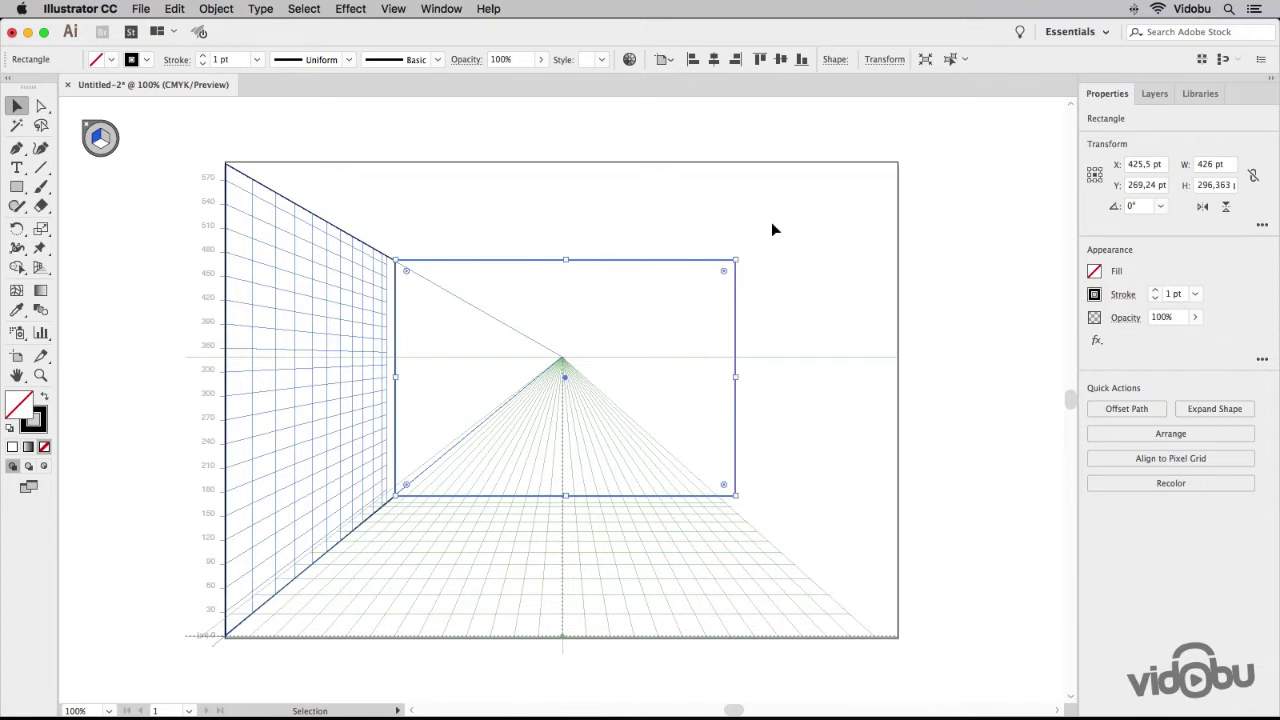
left_click(1015, 190)
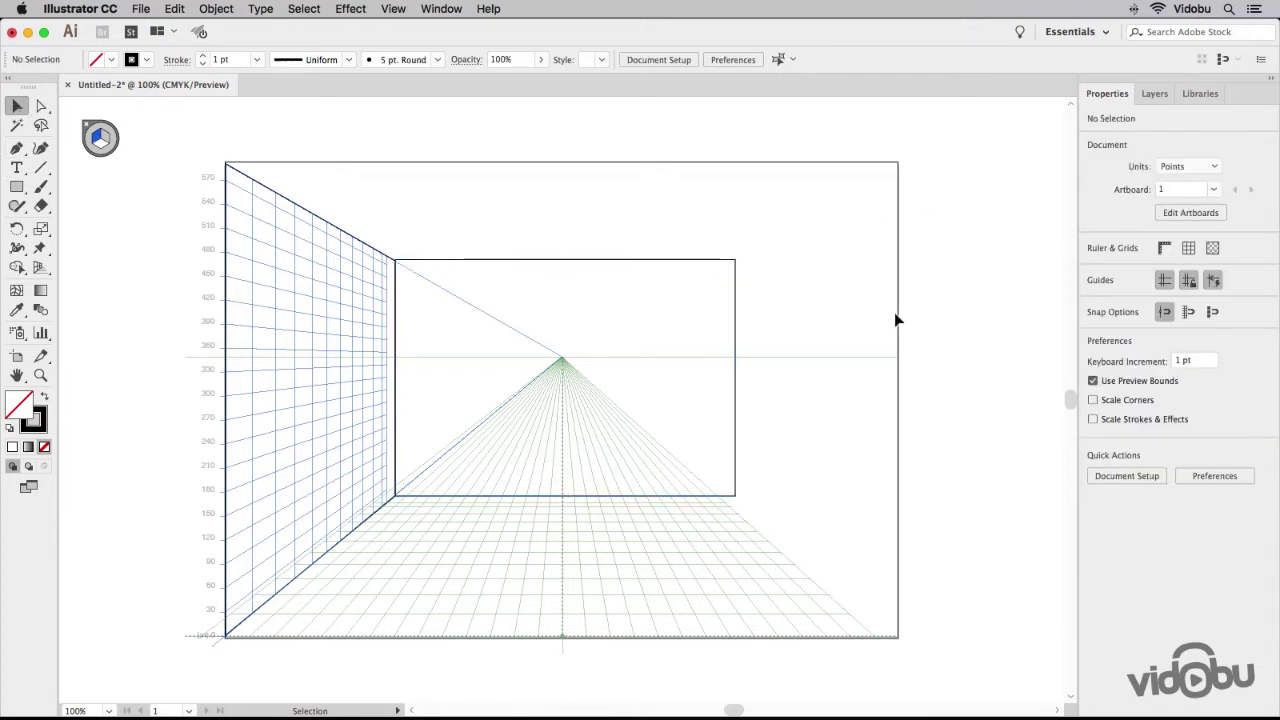
Reflect a copy of the left wall vertically across the vanishing point to form the right wall
left_click(228, 307)
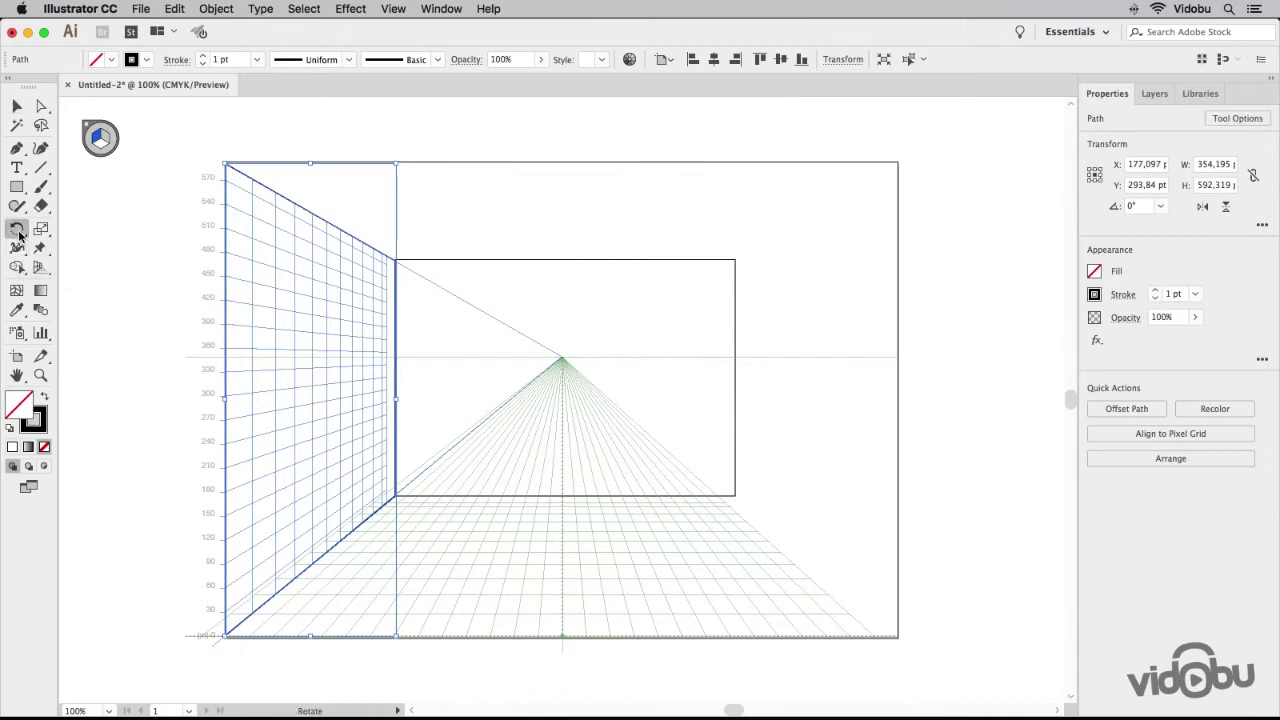
left_click_drag(17, 228, 75, 246)
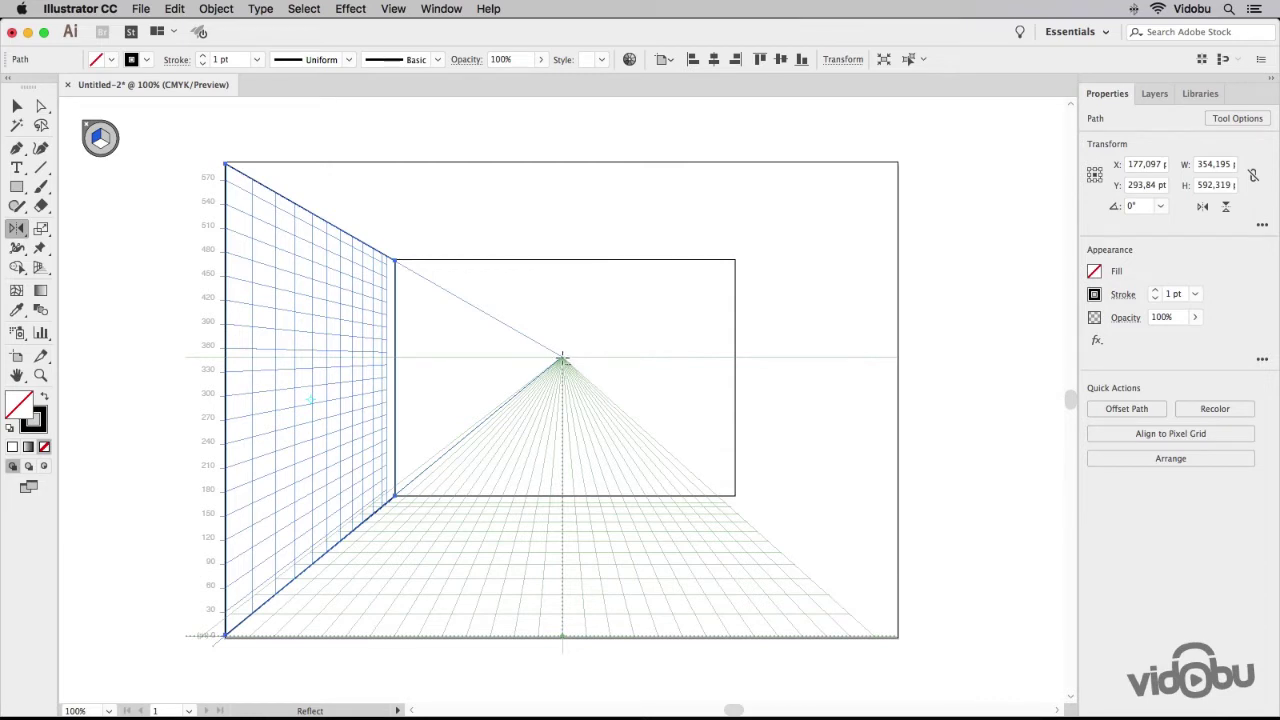
left_click(562, 360, "alt")
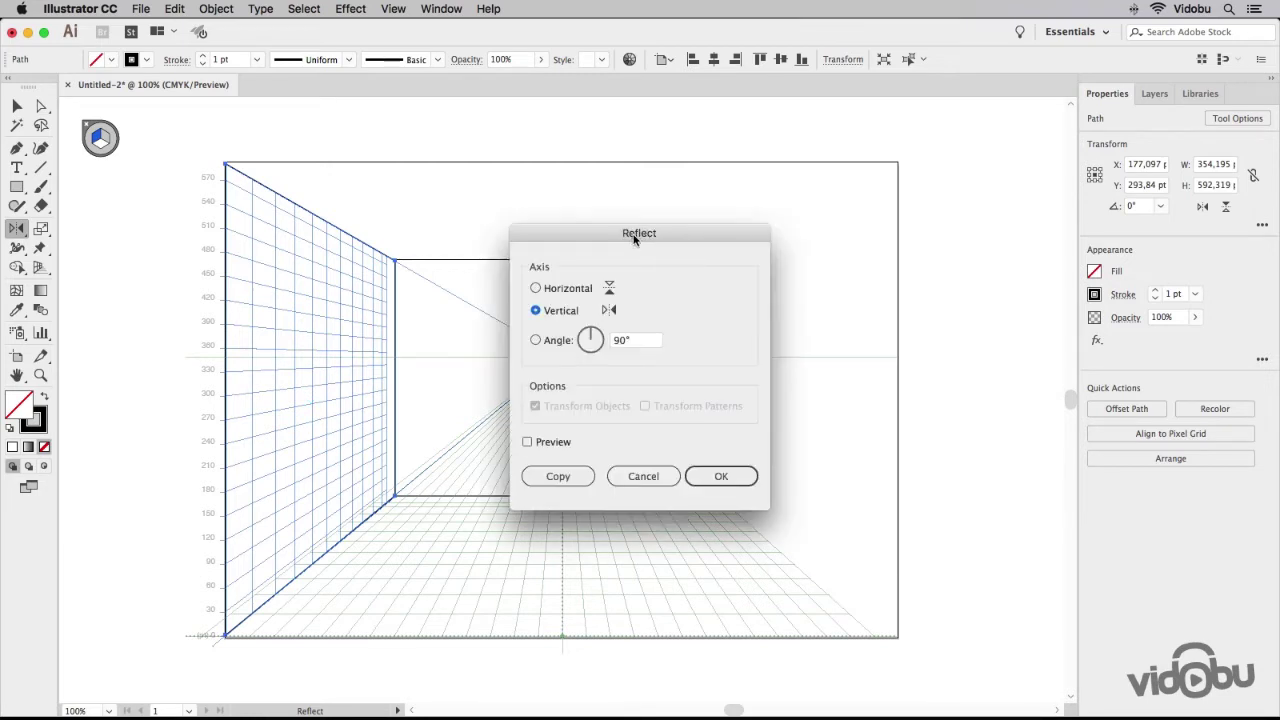
left_click_drag(634, 237, 866, 262)
left_click(790, 501)
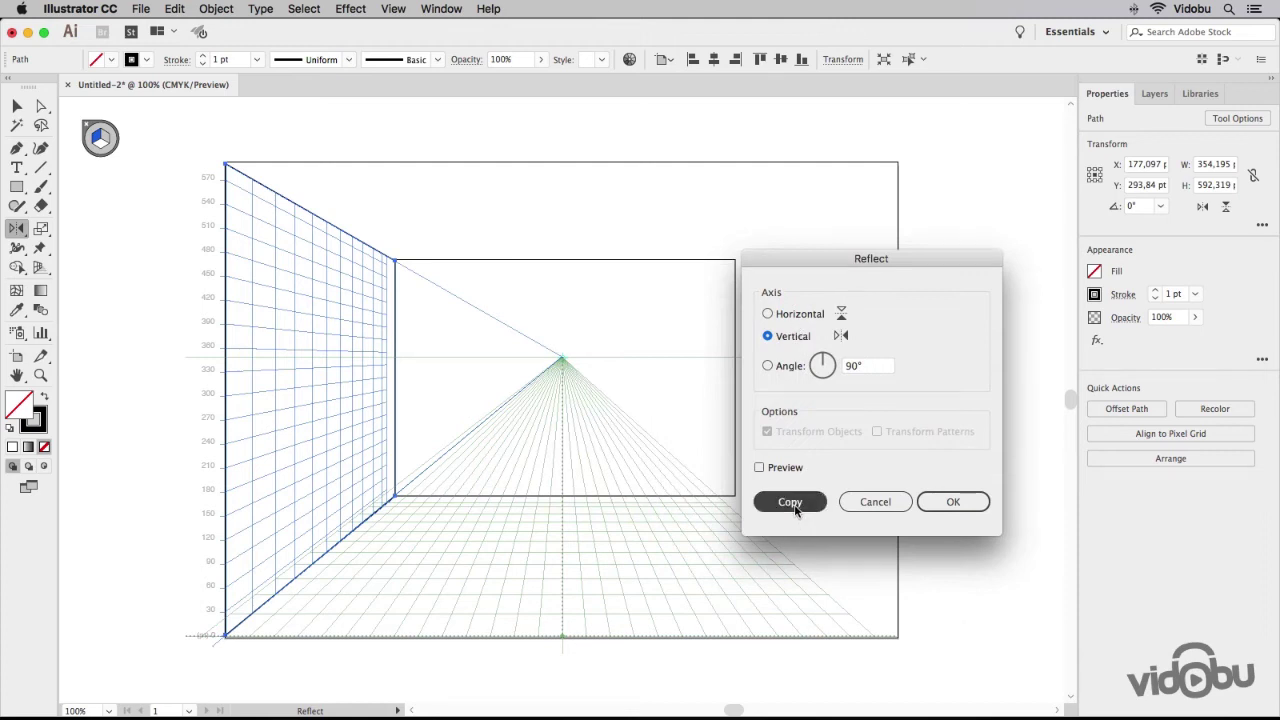
Narrow the back wall's right edge so it meets the new right wall
left_click(16, 106)
left_click(677, 261)
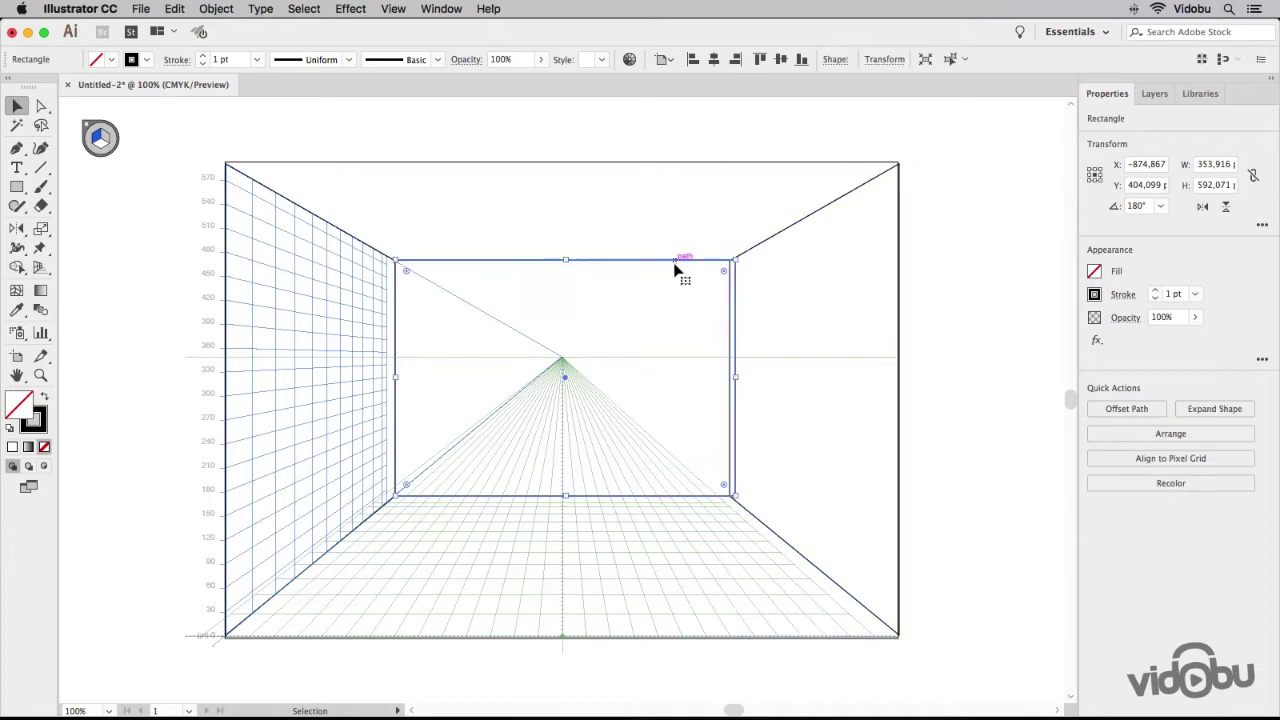
left_click_drag(734, 379, 729, 379)
left_click(978, 337)
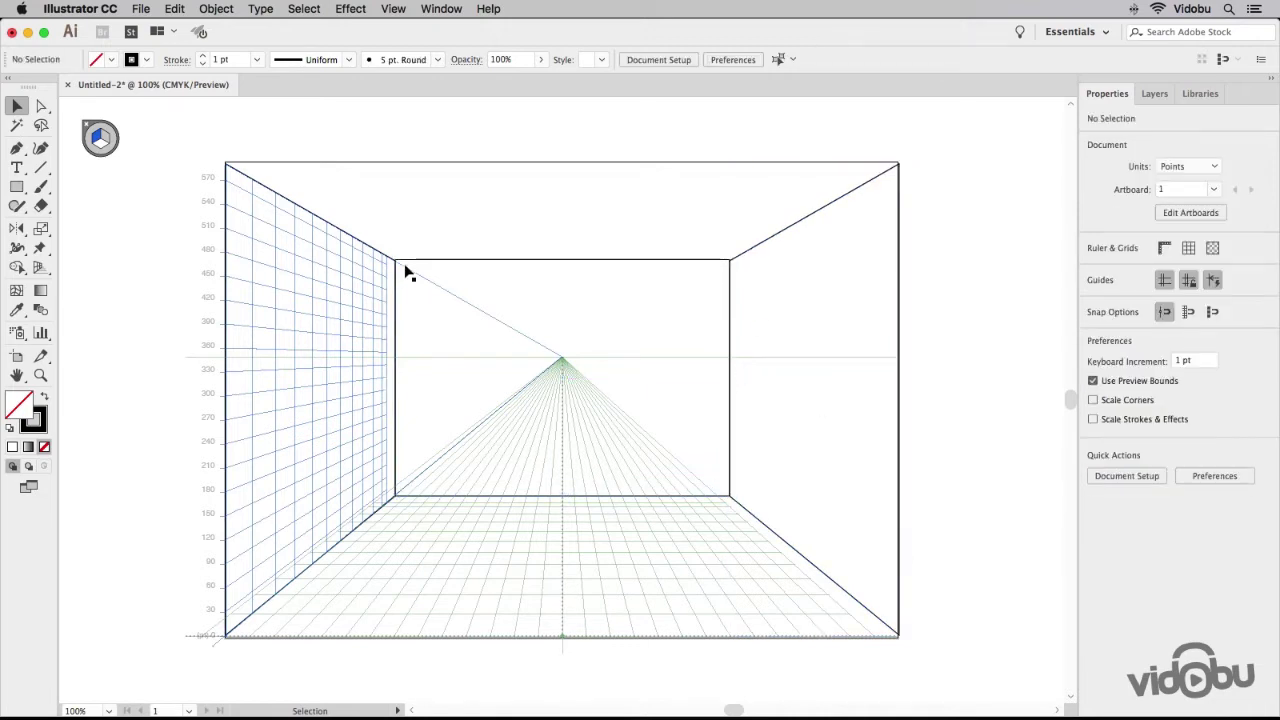
Zoom in and drag the back wall's top-left anchor down onto the left-wall diagonal
left_click(559, 260)
left_click_drag(562, 260, 562, 260)
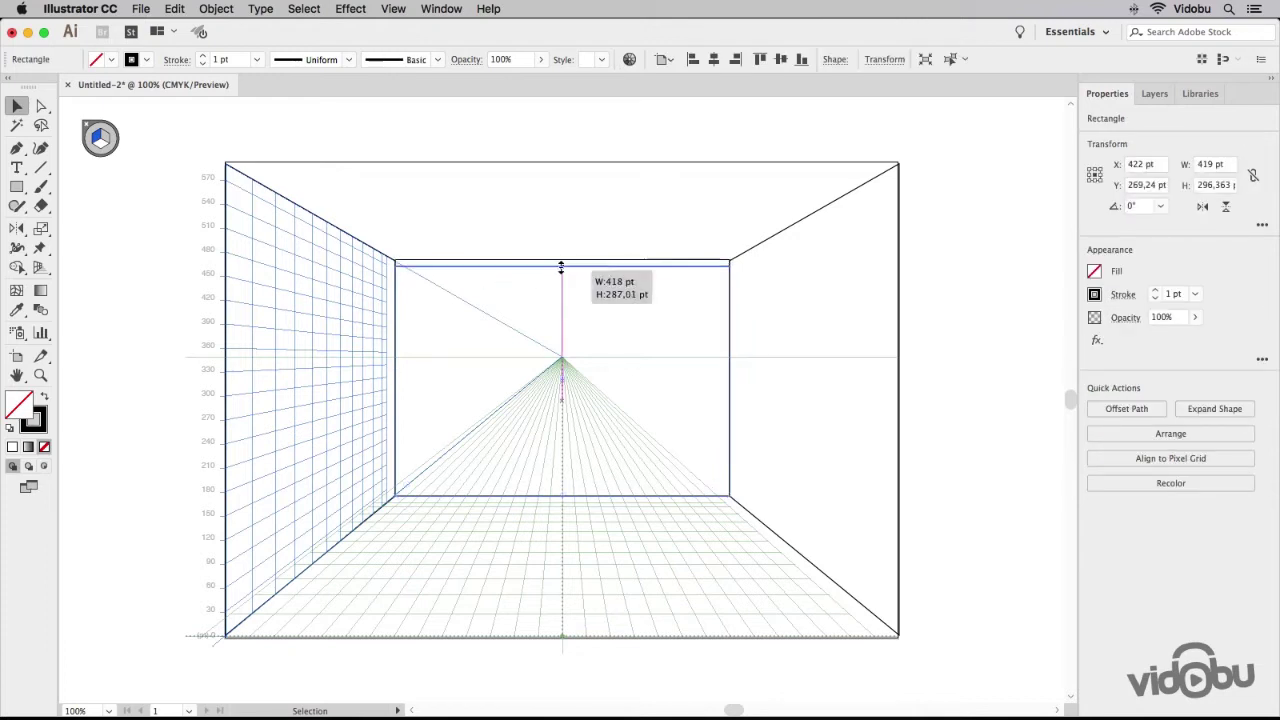
left_click(363, 244)
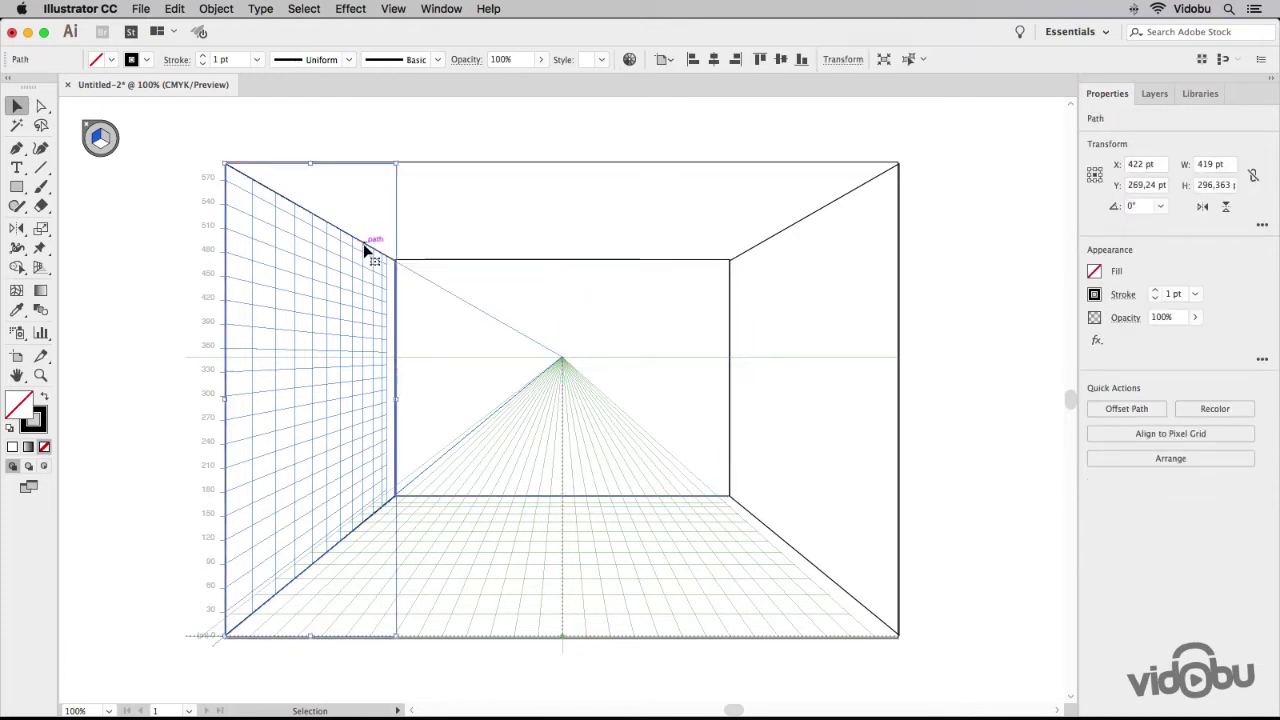
left_click(40, 107)
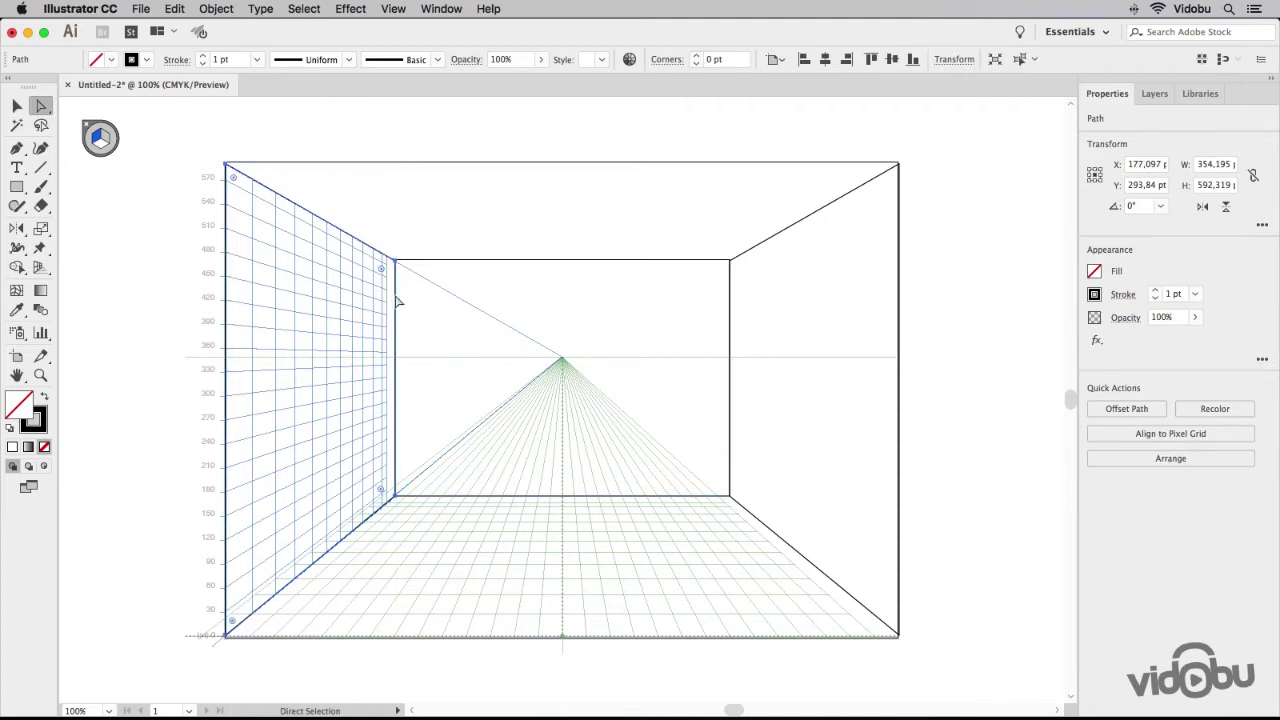
left_click(40, 375)
left_click_drag(375, 208, 457, 329)
left_click_drag(384, 281, 548, 396)
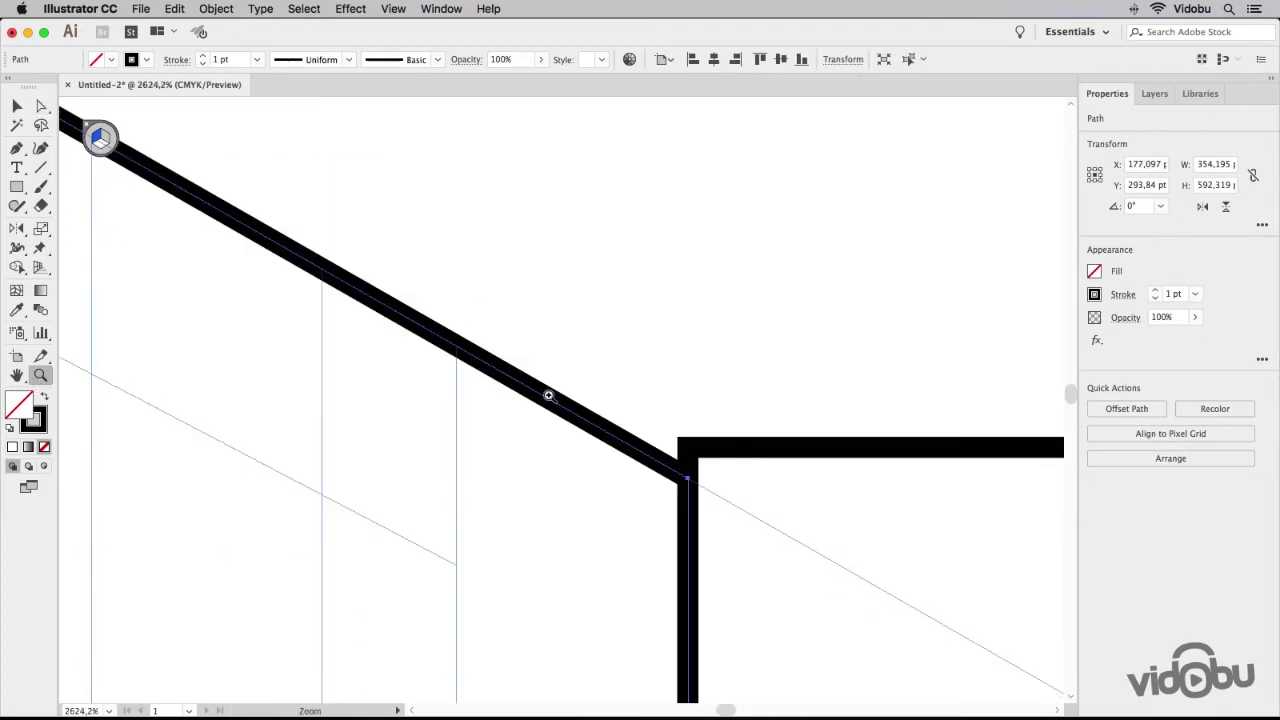
left_click(40, 107)
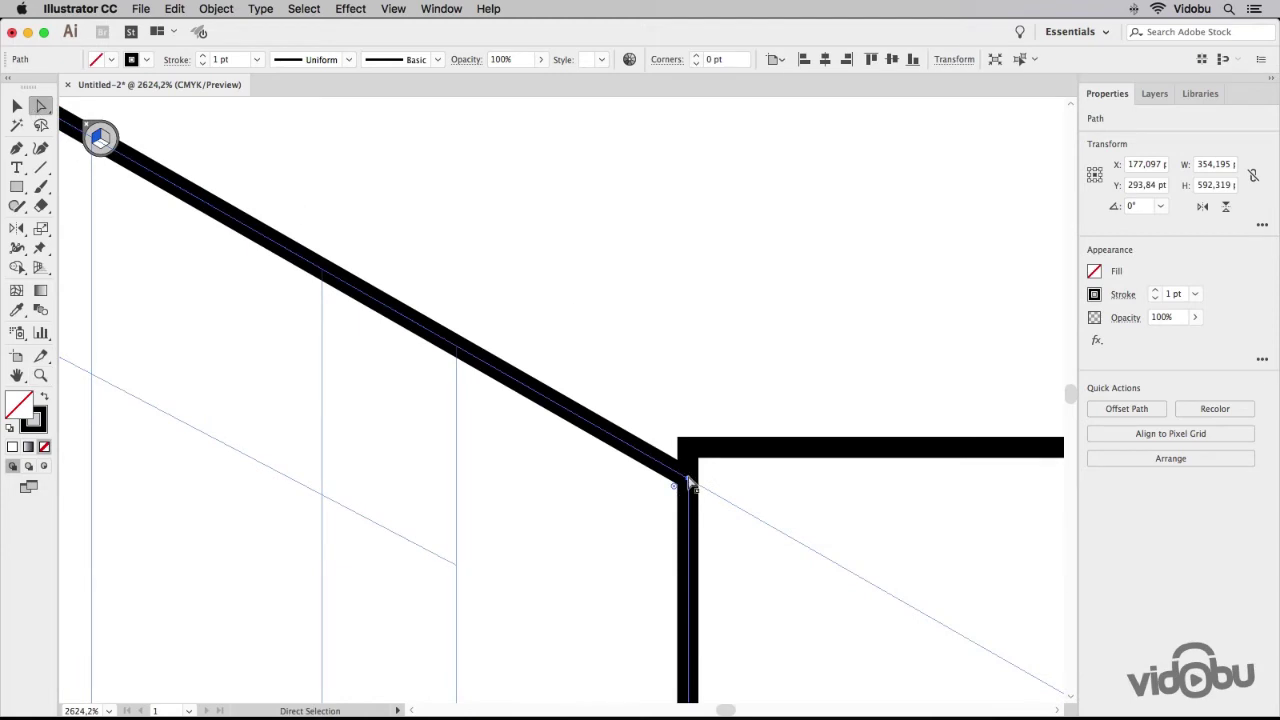
mouse_move(688, 482)
left_mouse_down()
mouse_move(688, 452)
mouse_move(688, 482)
left_mouse_up()
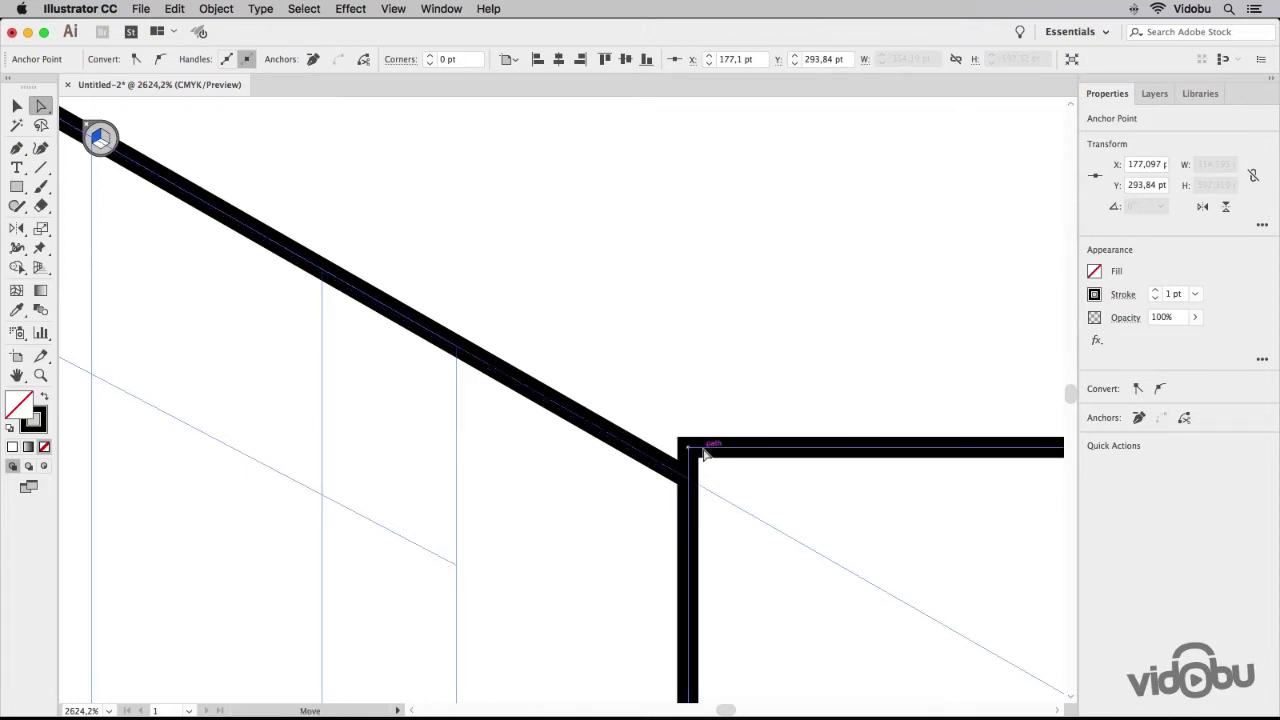
left_click(690, 450)
left_click_drag(690, 450, 690, 482)
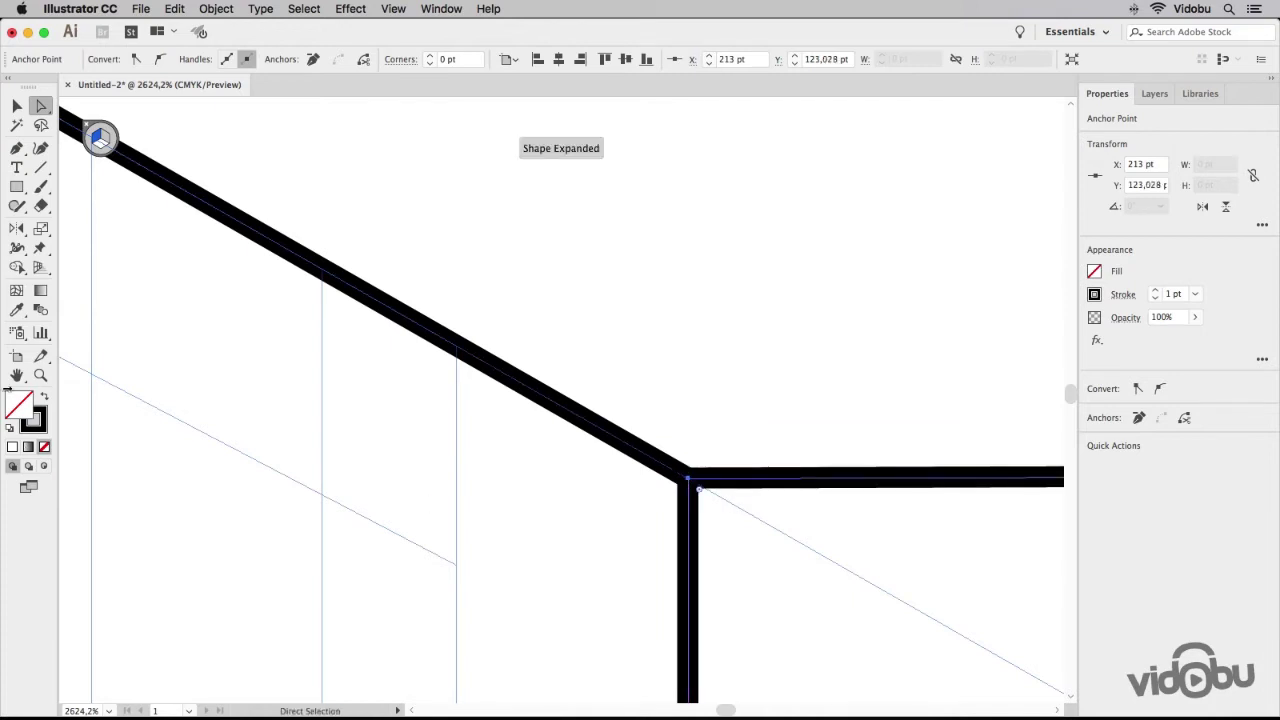
Zoom in on the back wall's right side, try moving its top-right corner, then undo
double_click(17, 376)
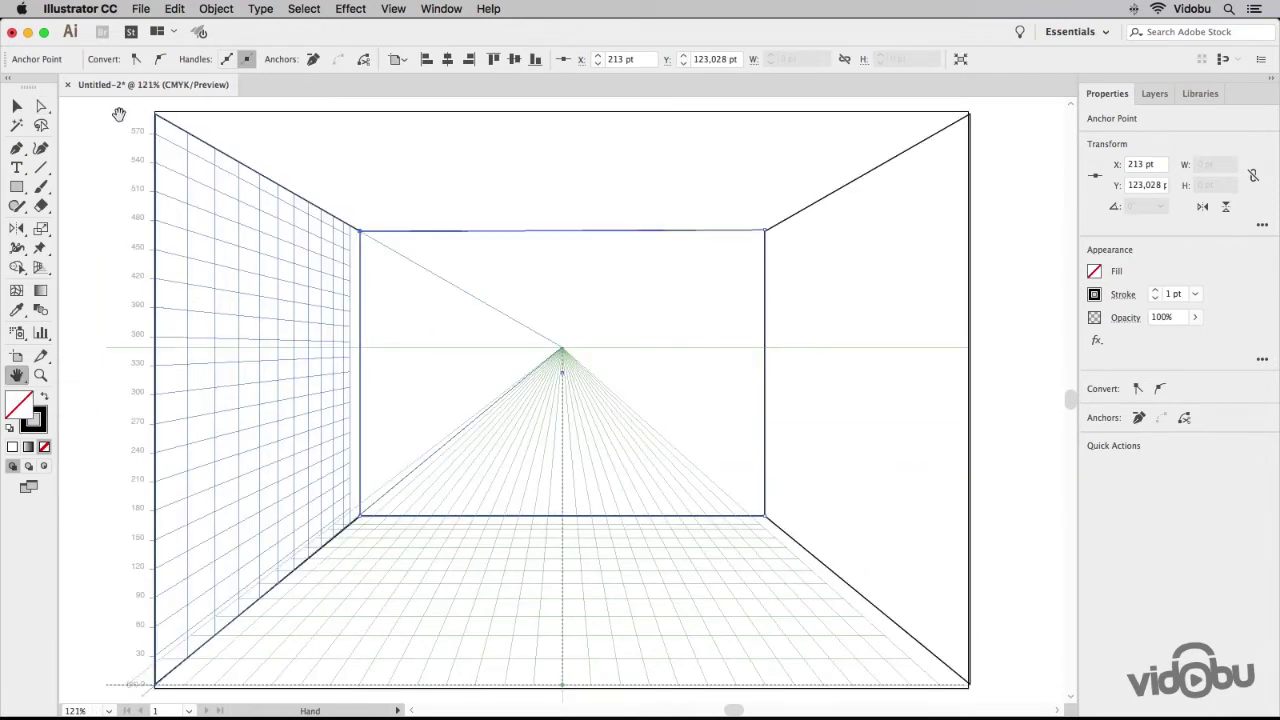
left_click(40, 375)
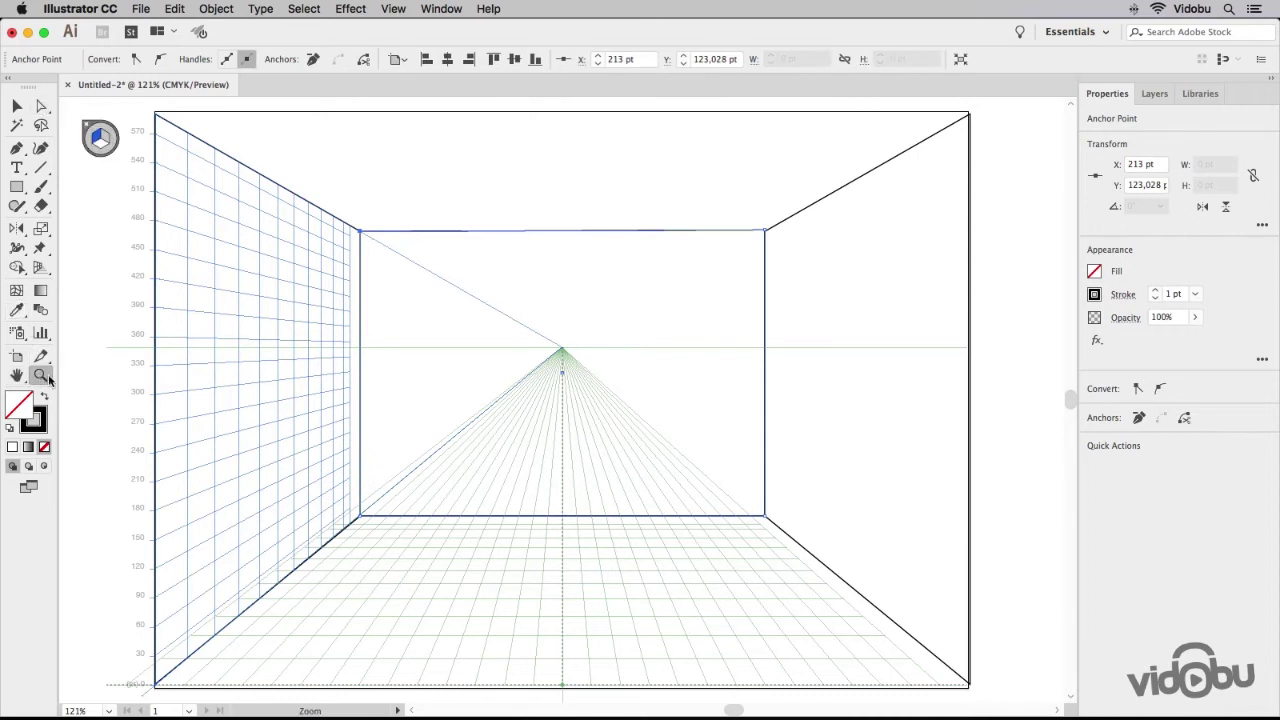
left_click(834, 385)
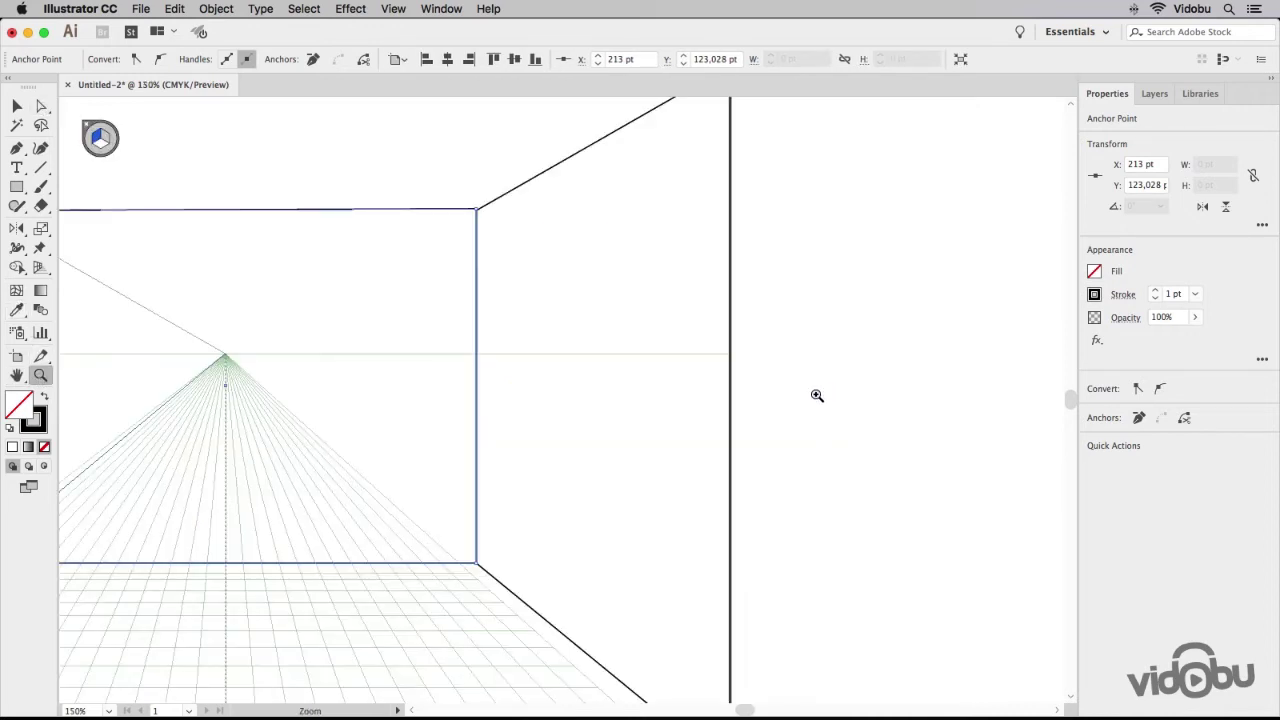
left_click(15, 107)
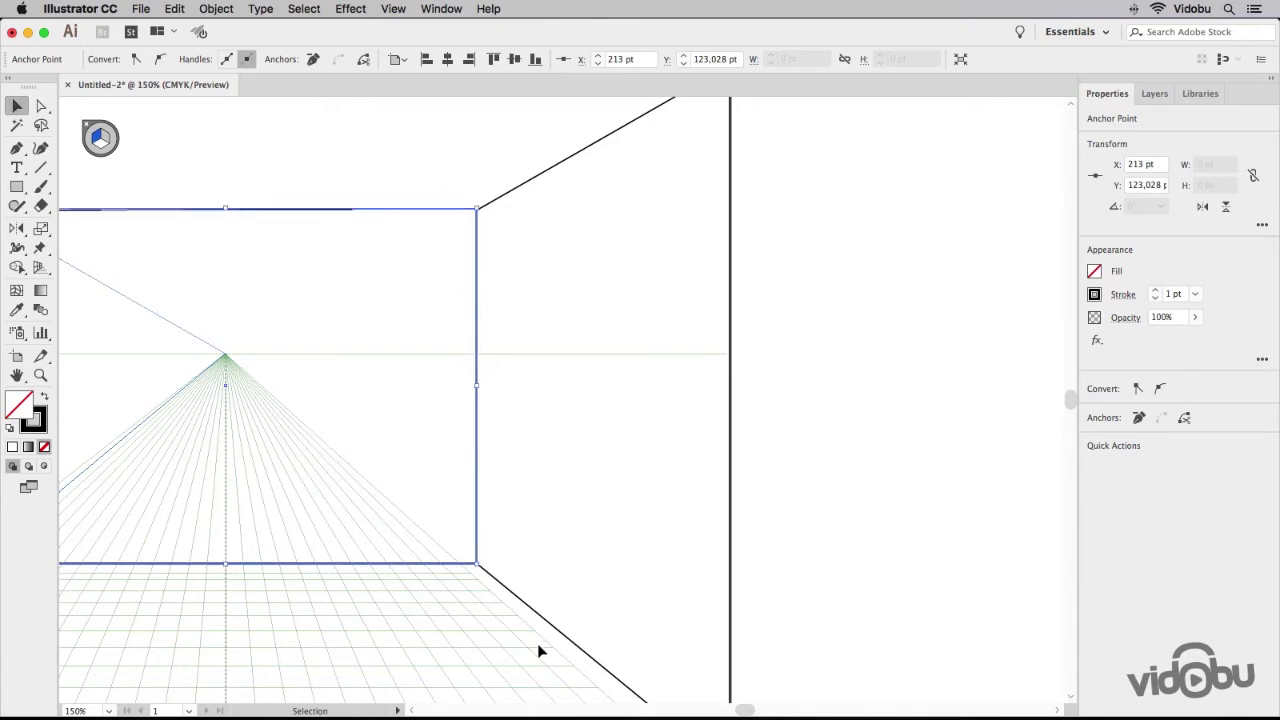
left_click(533, 617)
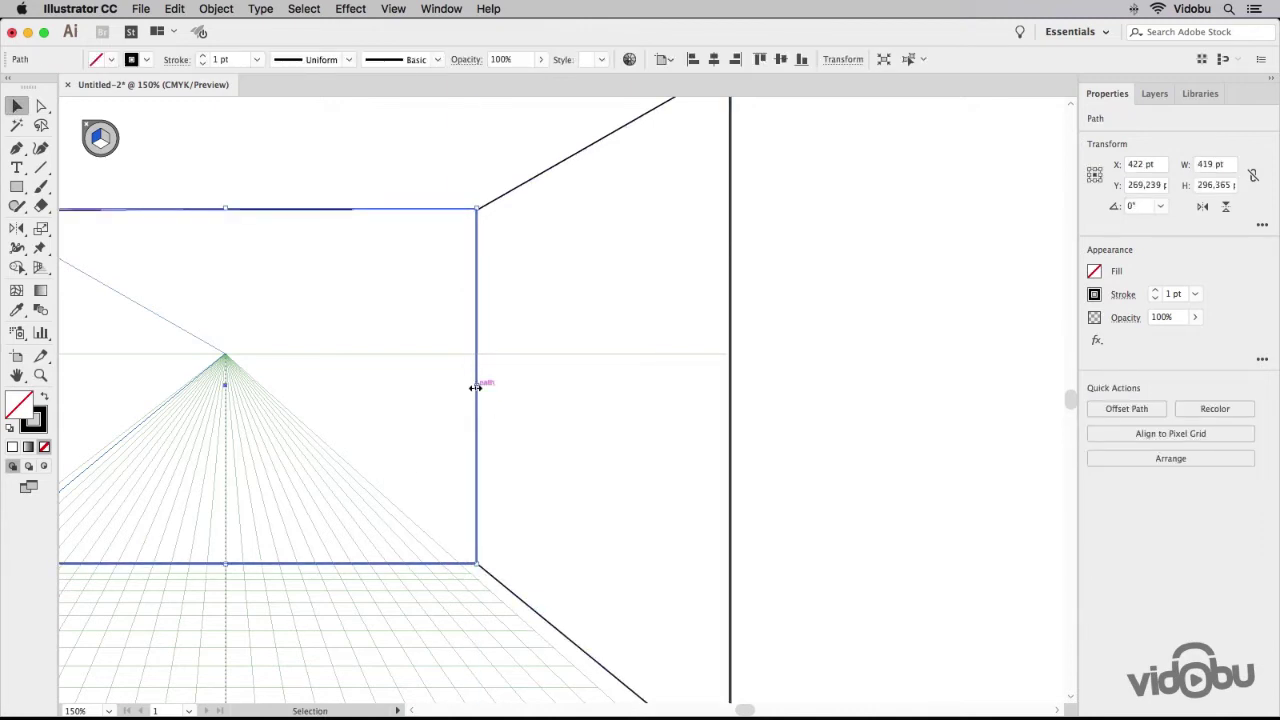
left_click(41, 106)
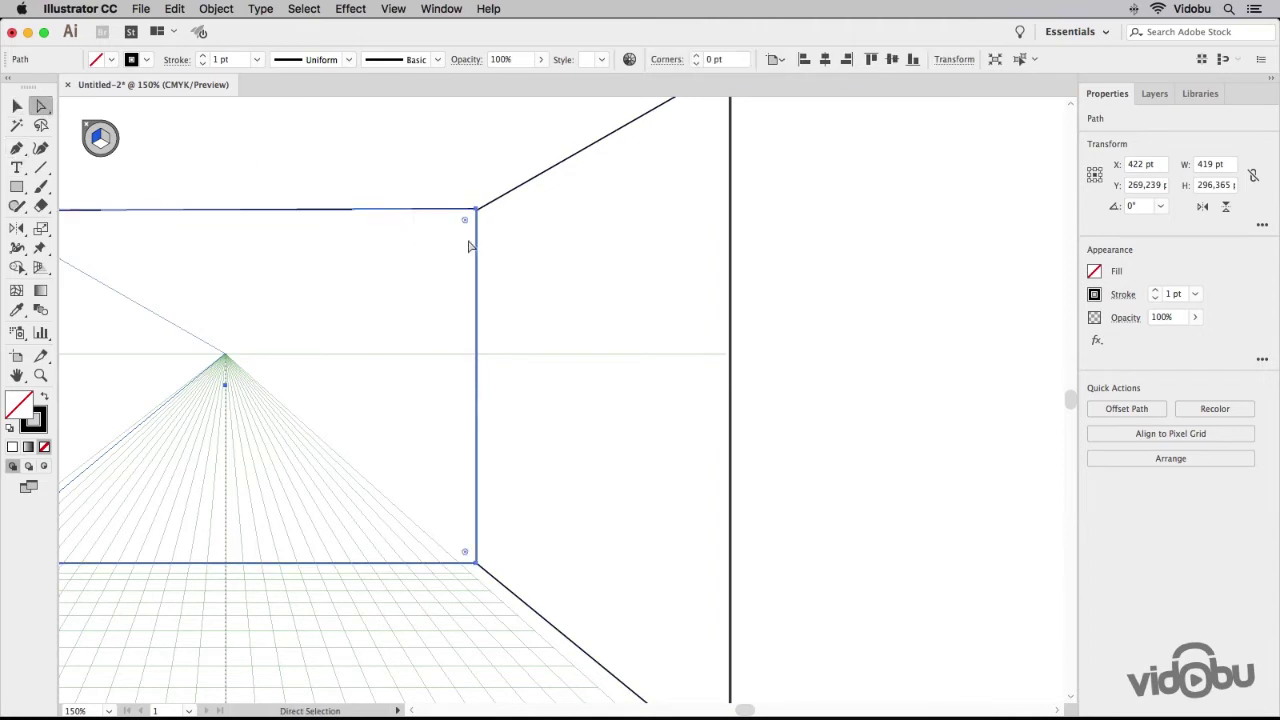
left_click_drag(476, 210, 479, 215)
key("z")
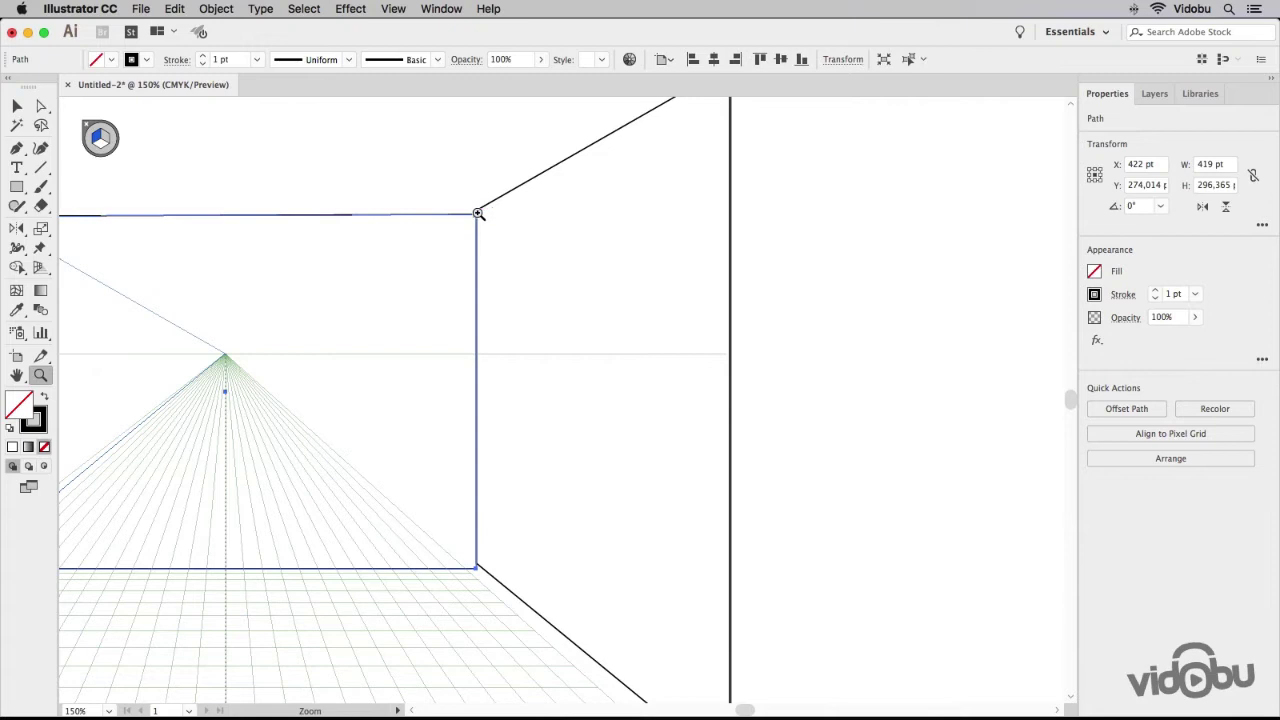
key("super+z")
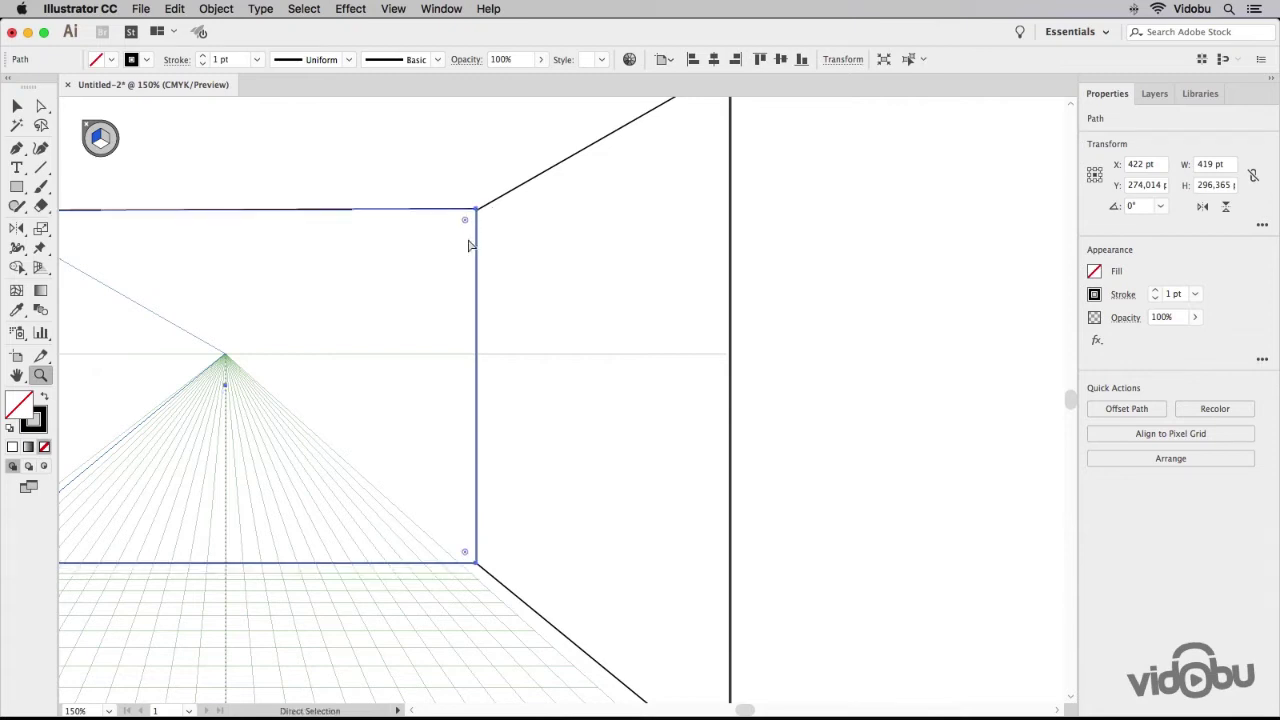
Snap the back wall's top-right corner onto the right wall's inner top corner at X 631 pt
left_click(41, 105)
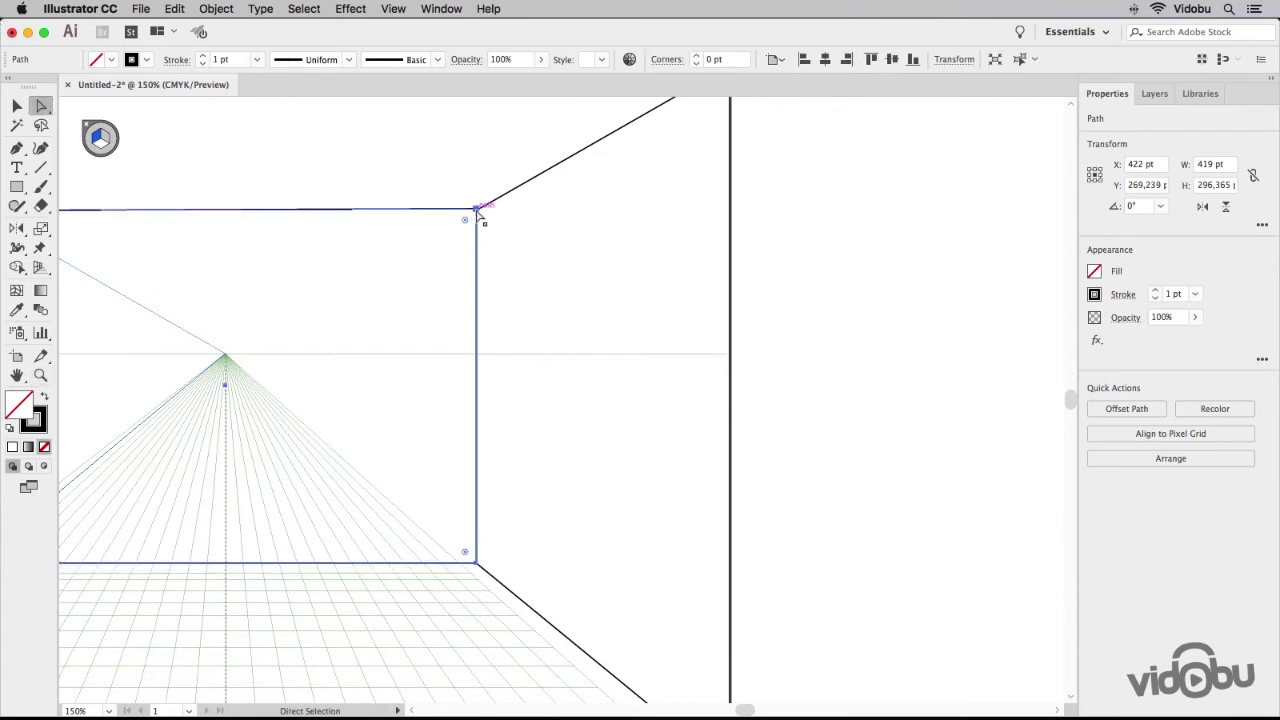
left_click(477, 211)
left_click_drag(478, 213, 478, 213)
key("super")
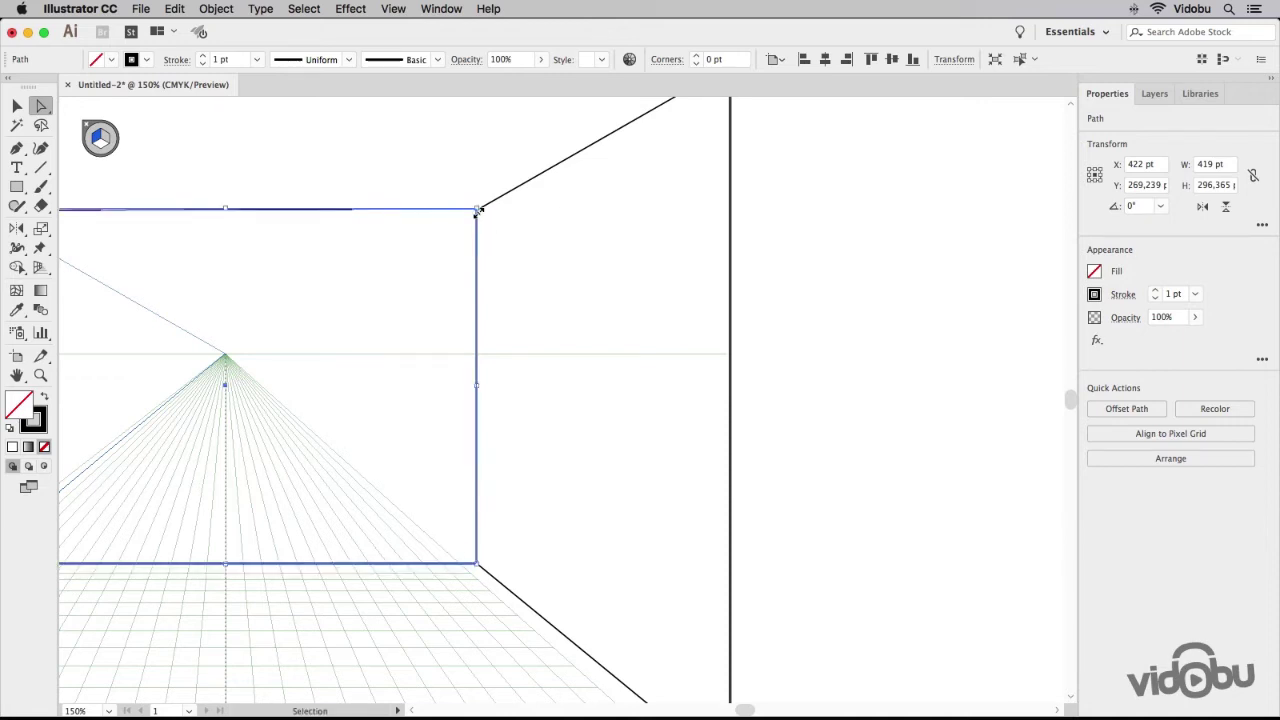
left_click(447, 190)
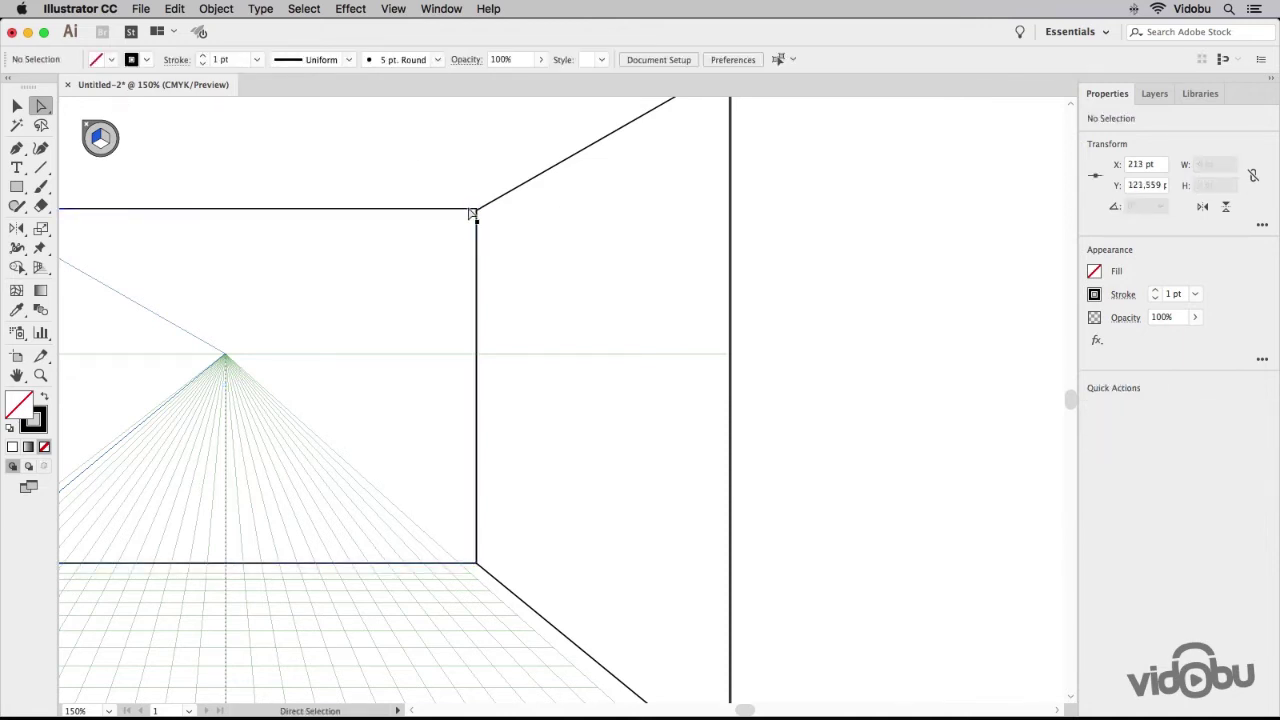
left_click(478, 213)
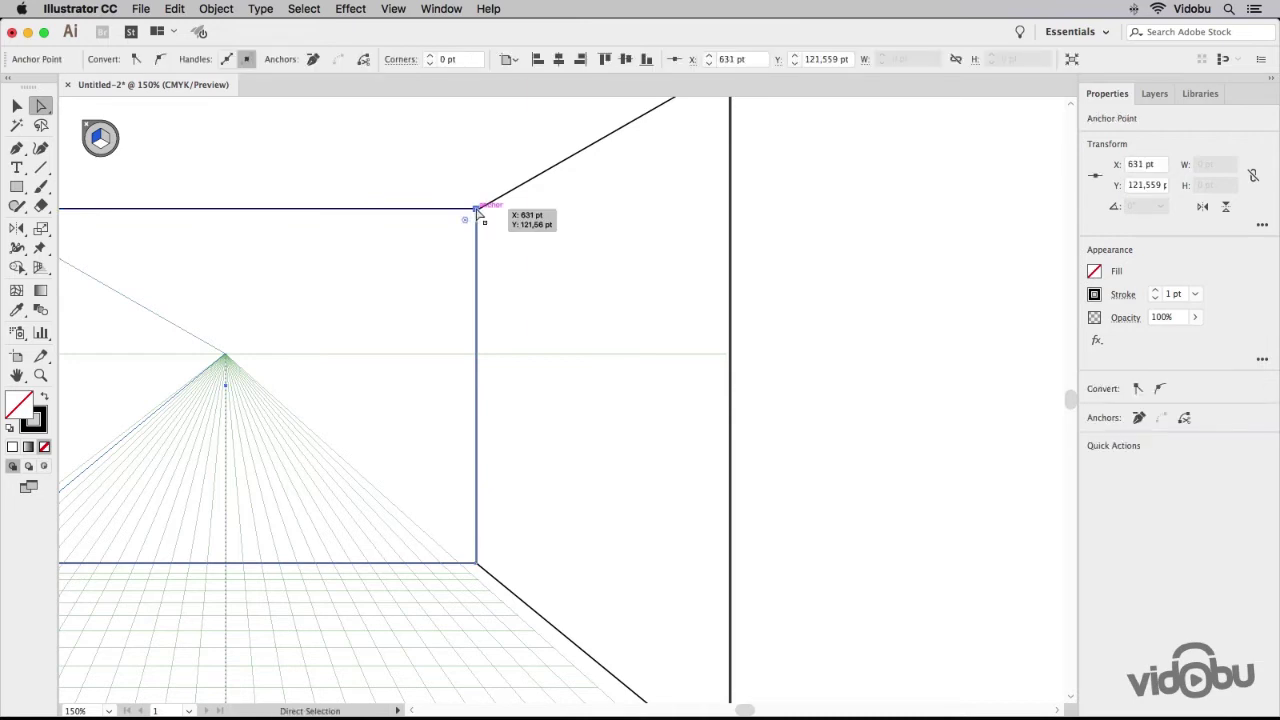
left_click_drag(477, 214, 477, 219)
left_click_drag(477, 210, 477, 210)
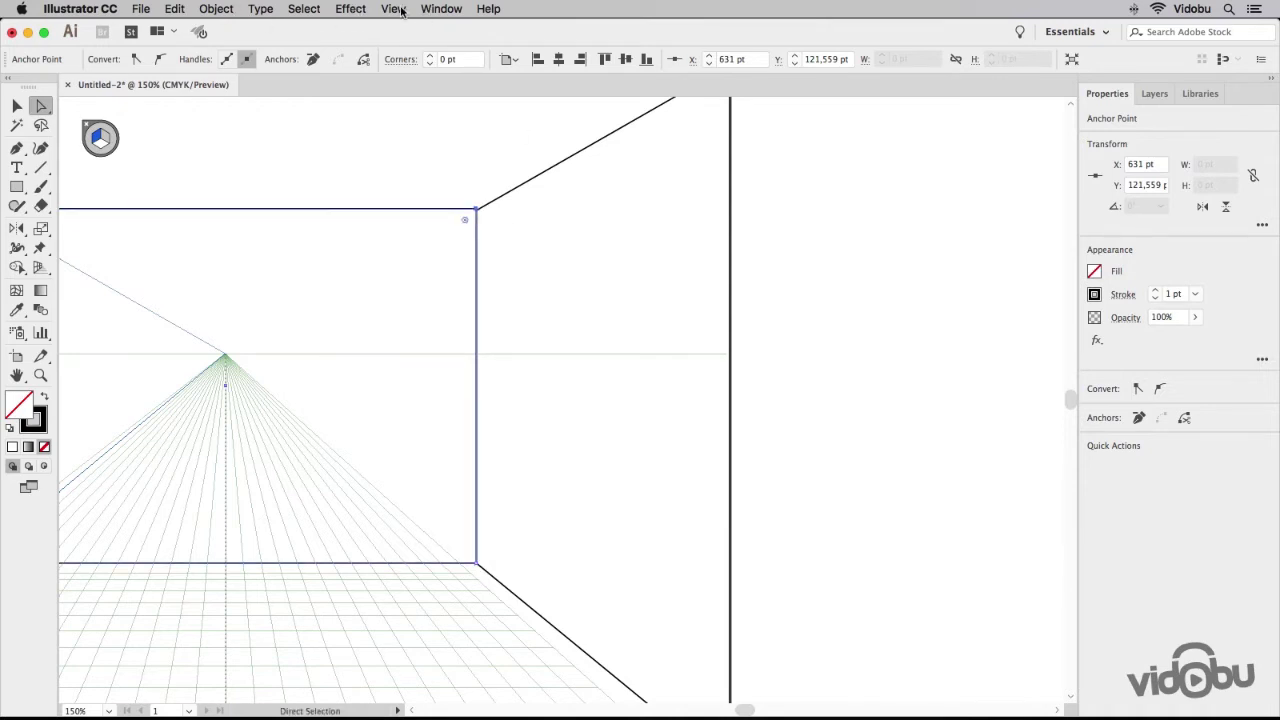
Adjust the snapping setting and move the right diagonal's end anchor onto the corner
left_click(400, 9)
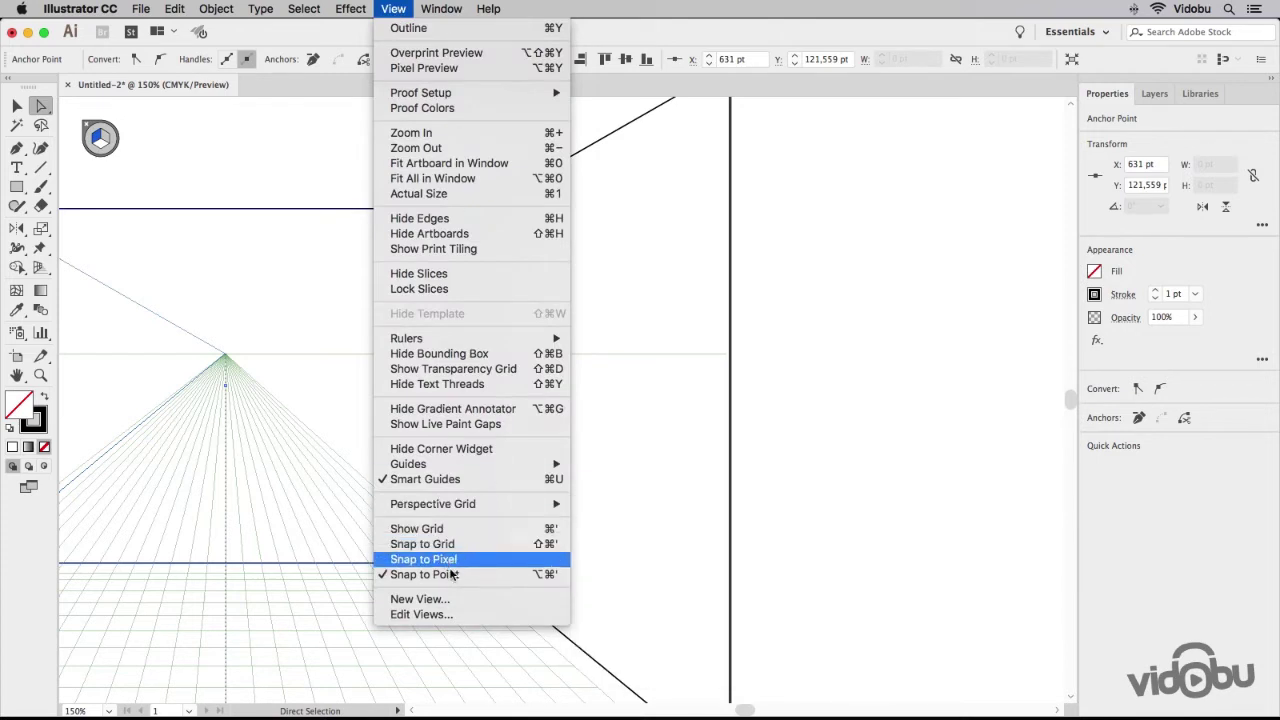
left_click(249, 129)
left_click(508, 228)
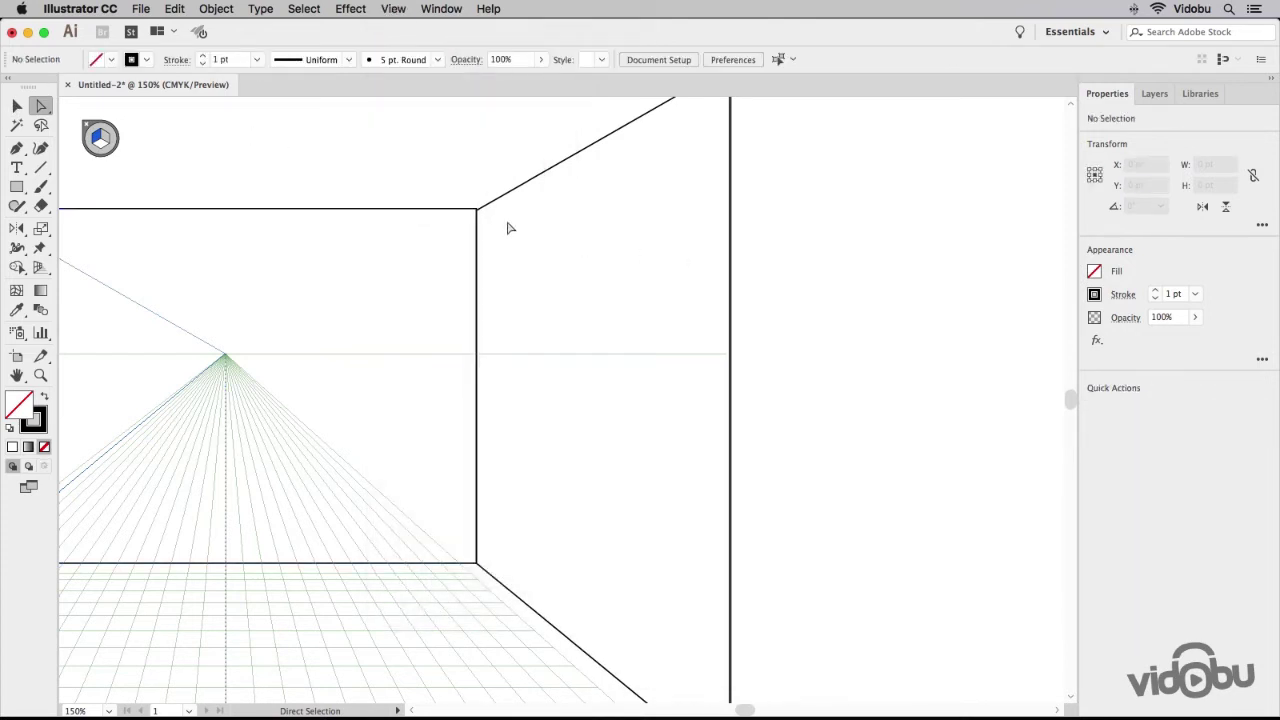
left_click_drag(486, 206, 480, 212)
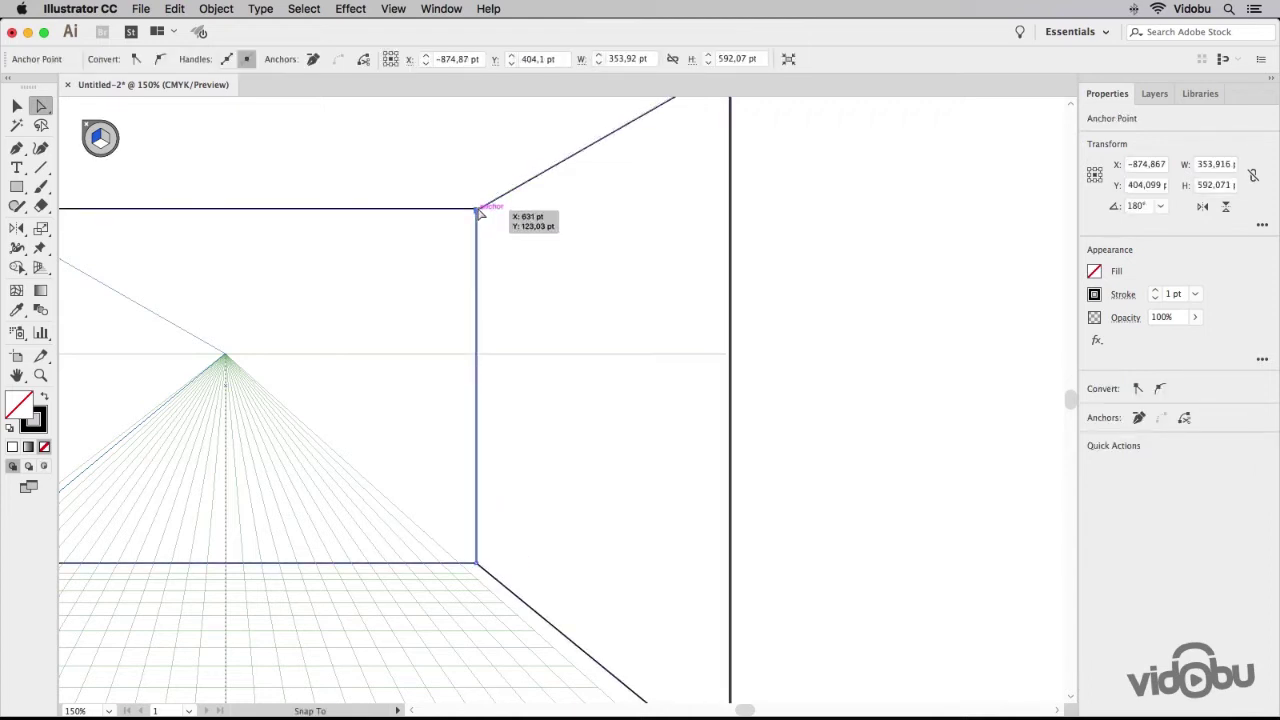
left_click(443, 166)
Average the overlapping top-right corner anchors on Both axes into one point
left_click_drag(457, 196, 490, 224)
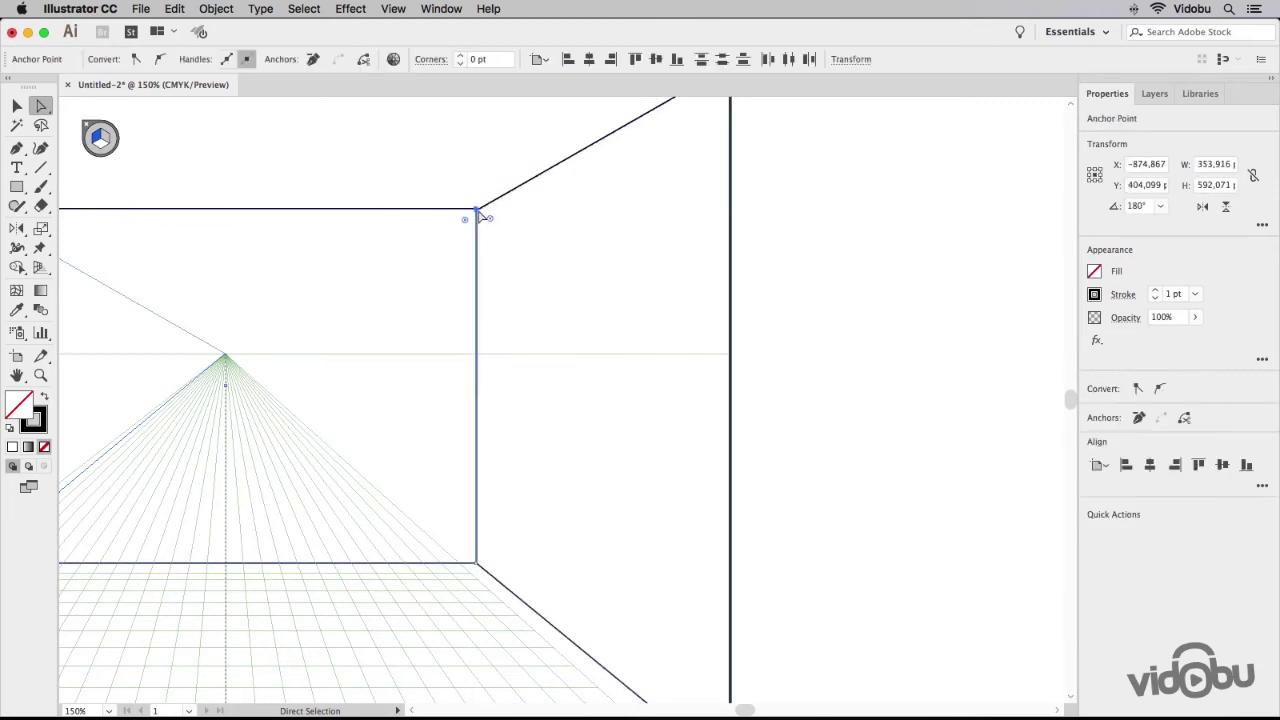
right_click(478, 212)
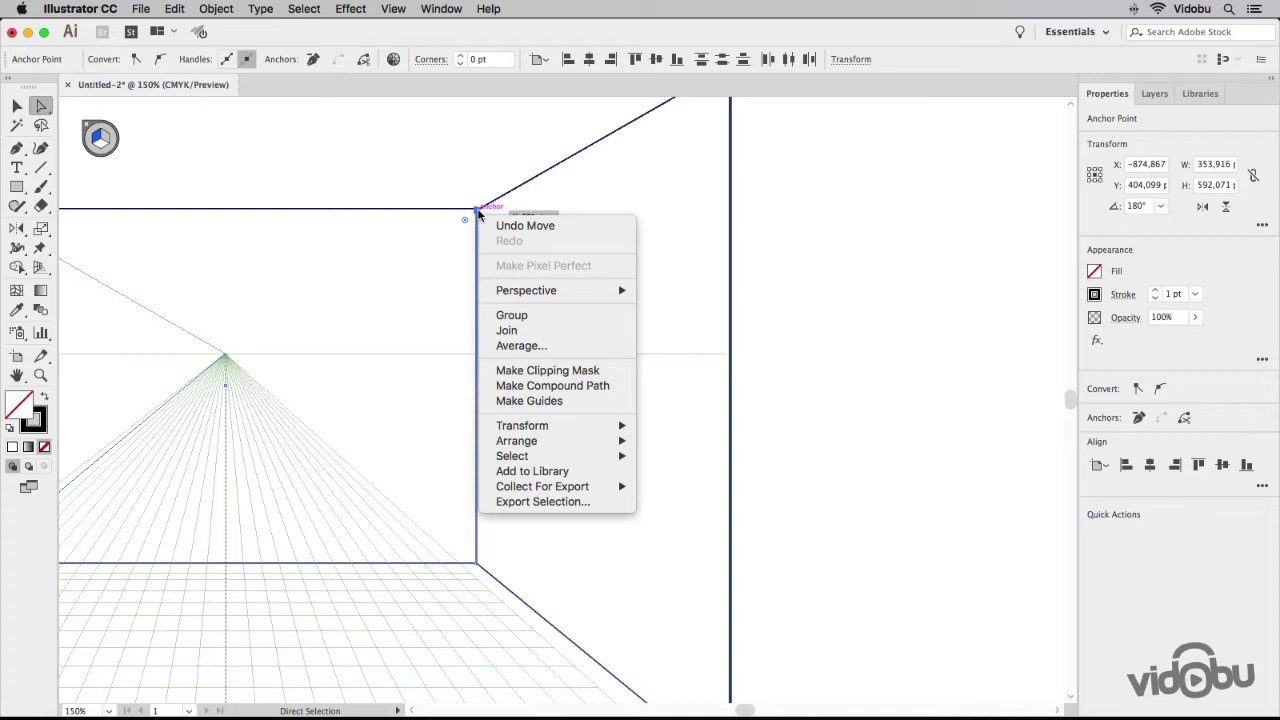
left_click(528, 346)
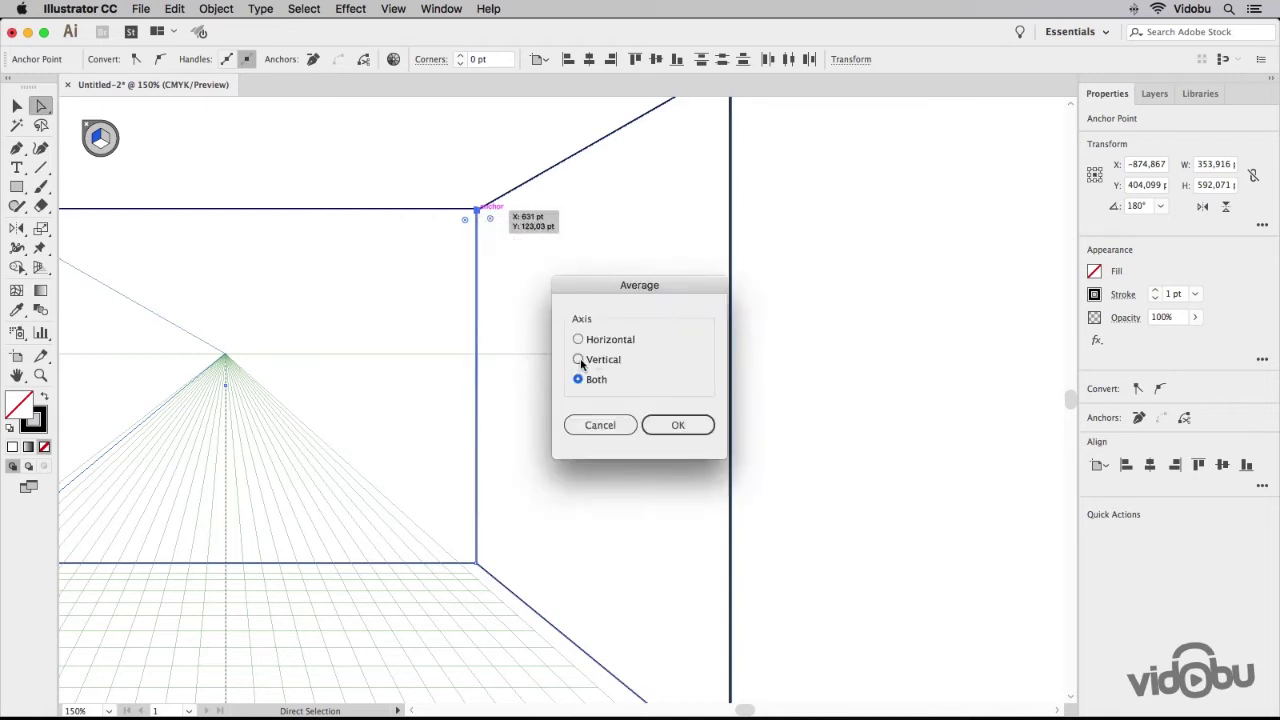
left_click(678, 425)
left_click(308, 154)
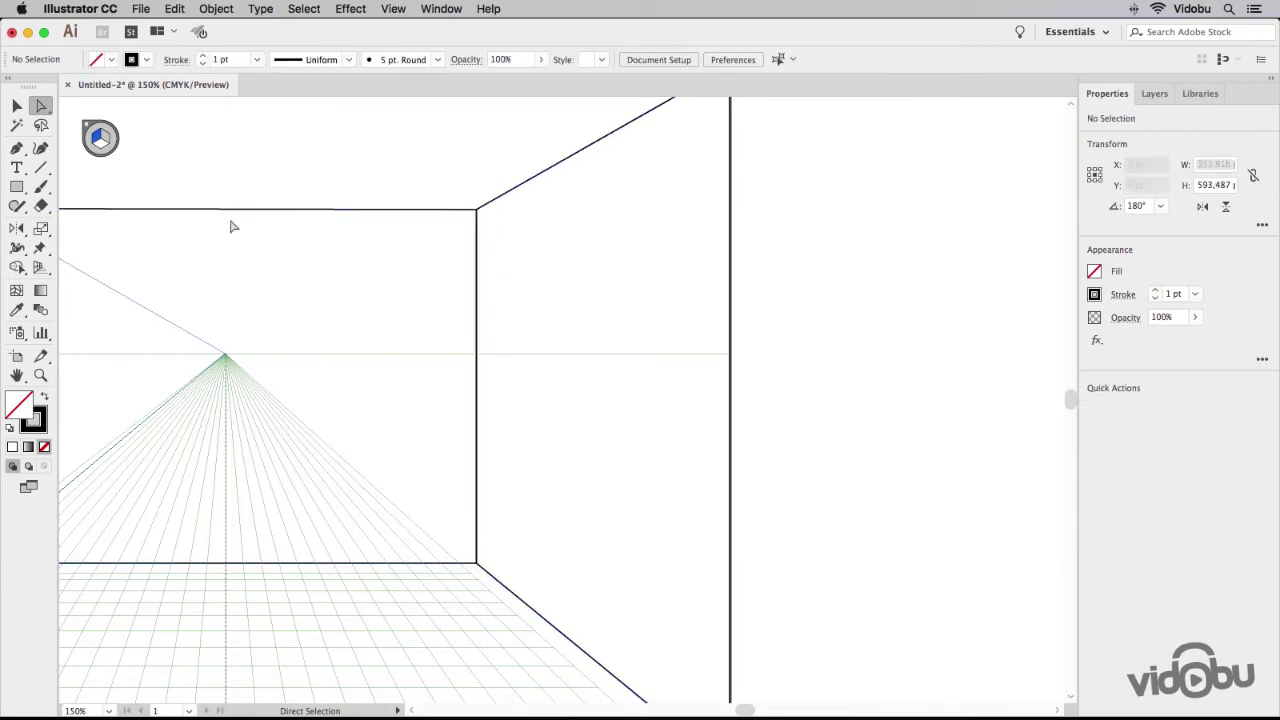
Fit the artboard in view and average the top-left corner anchors on Both axes
double_click(17, 376)
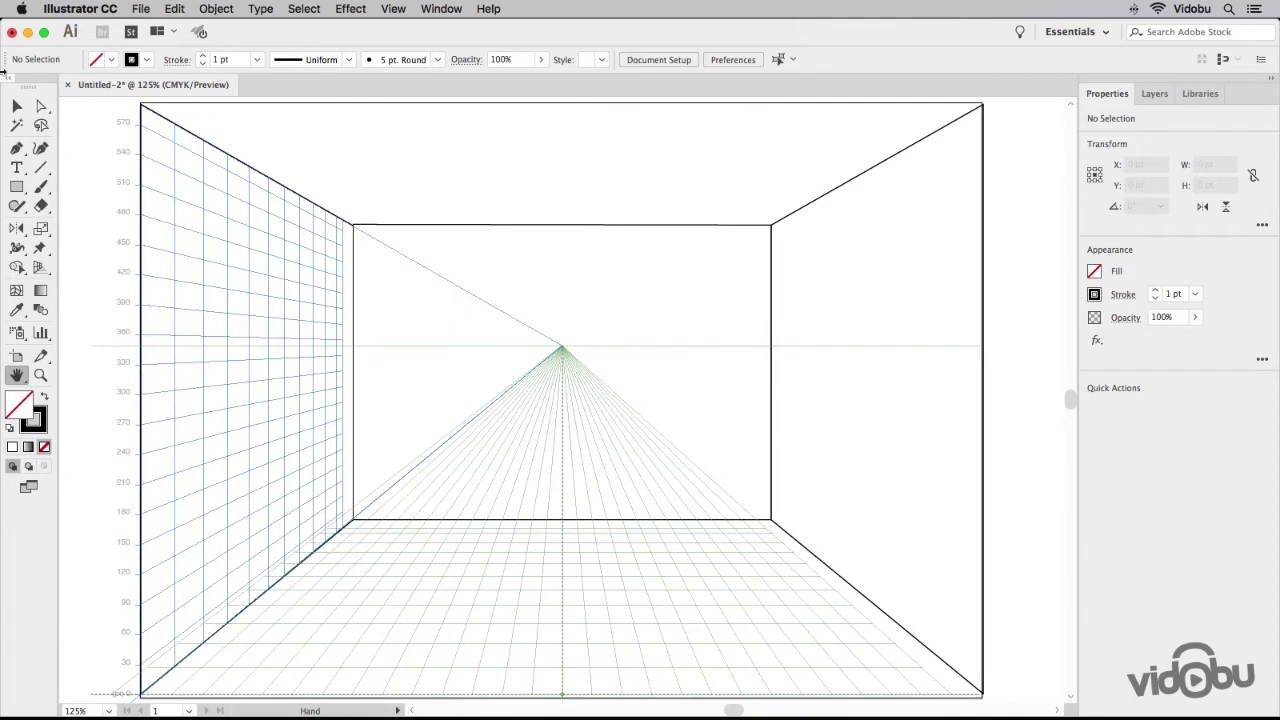
left_click(17, 106)
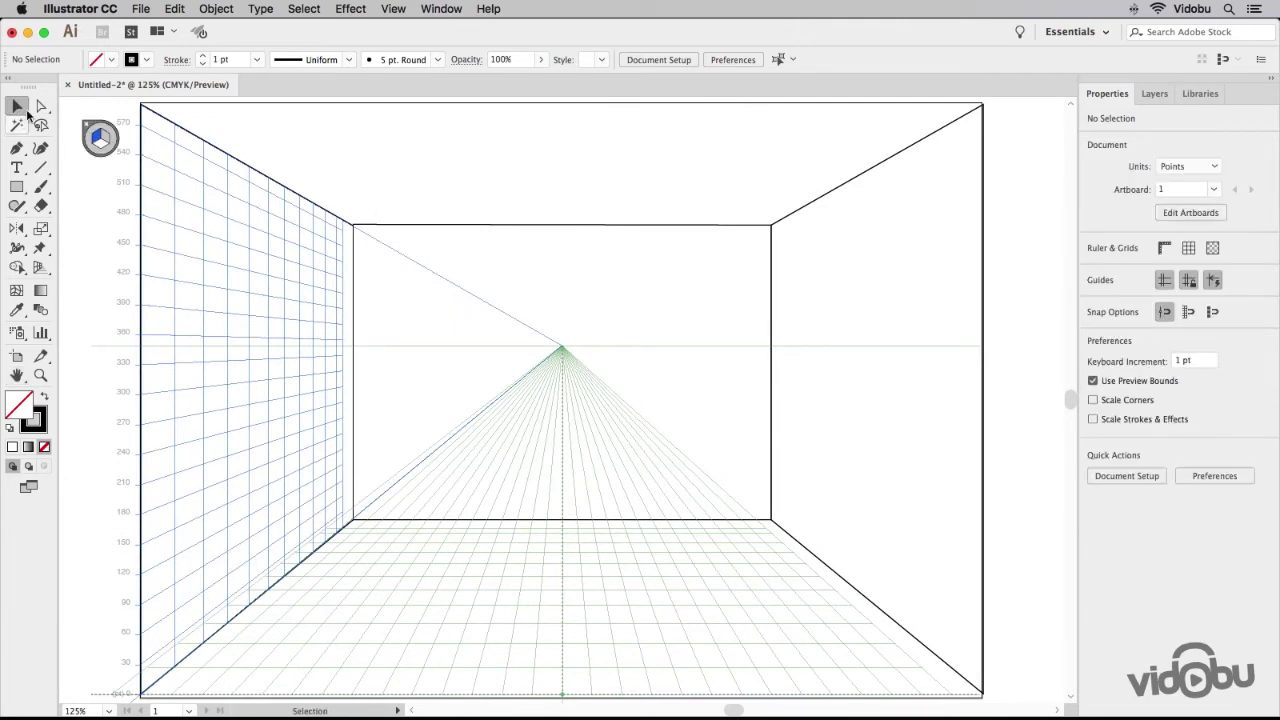
key("a")
left_click_drag(369, 196, 346, 234)
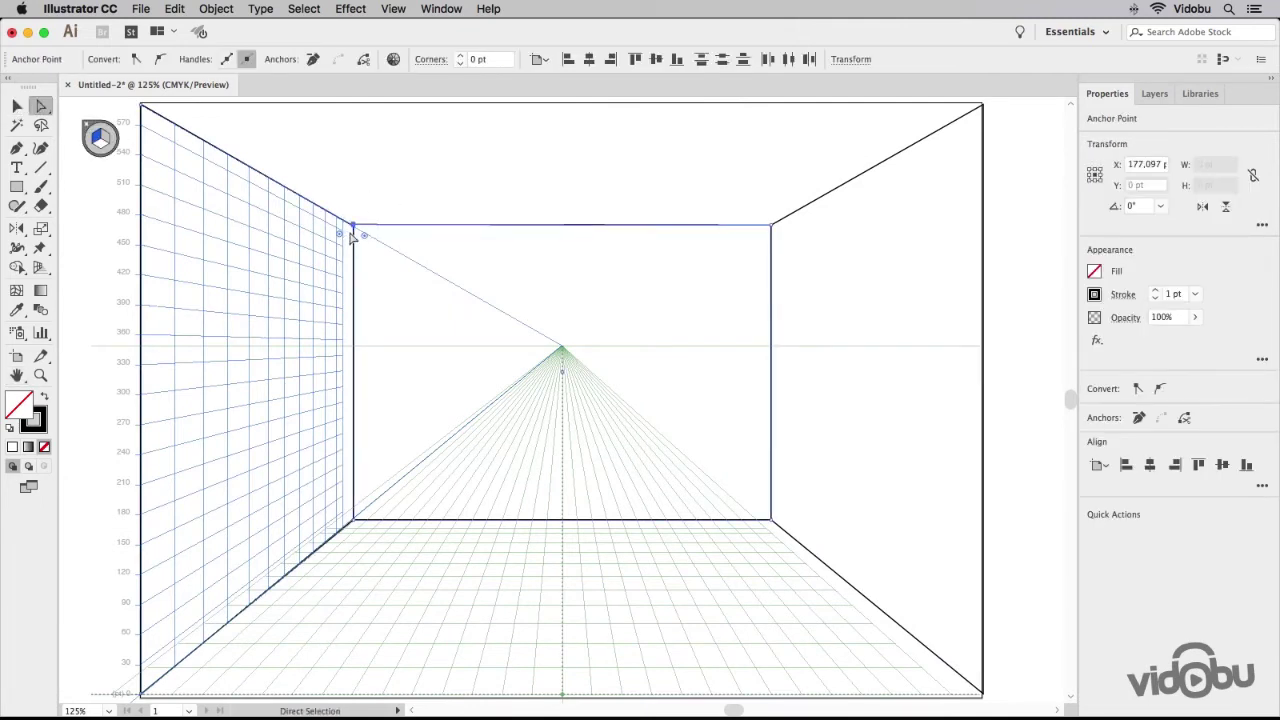
right_click(353, 228)
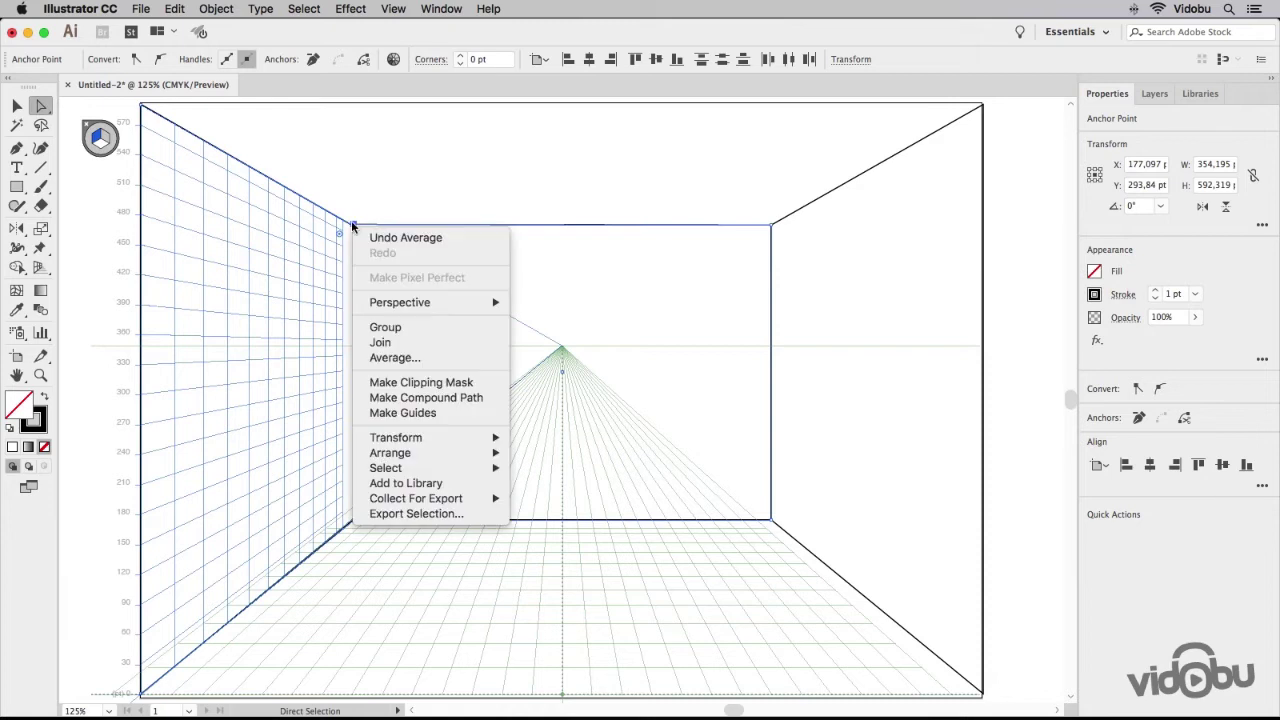
left_click(439, 357)
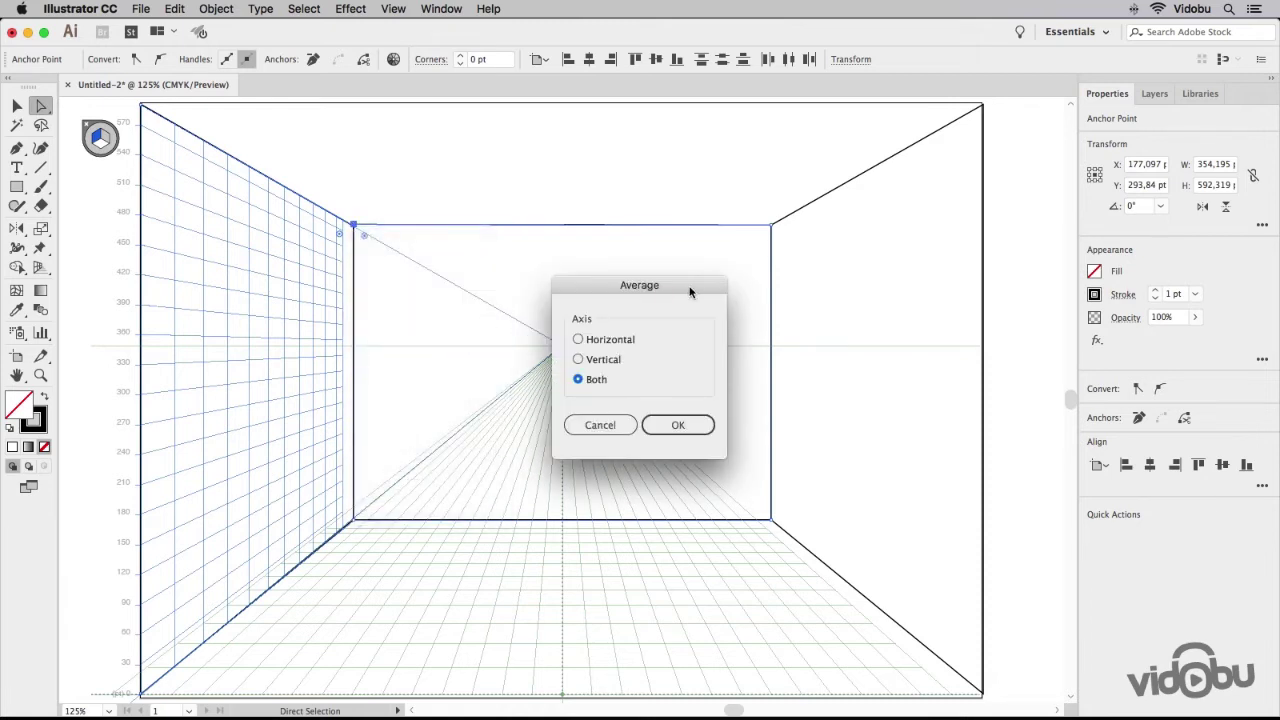
left_click(665, 425)
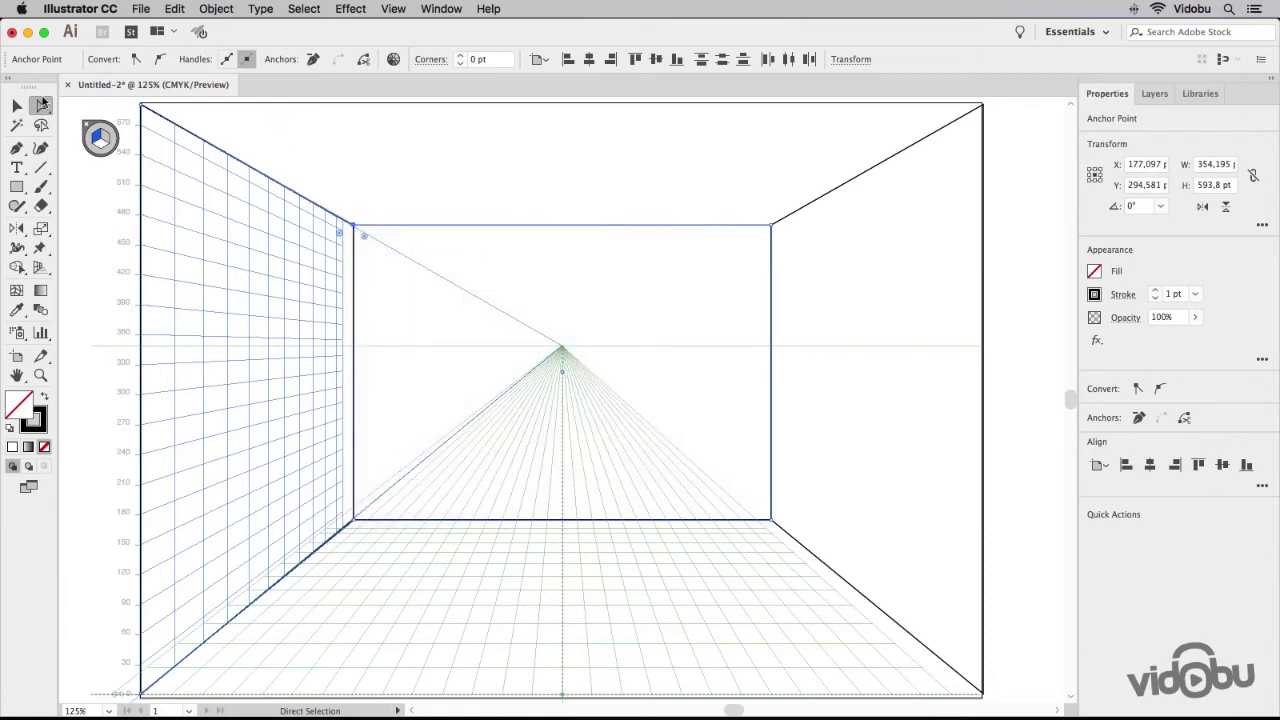
left_click(427, 139)
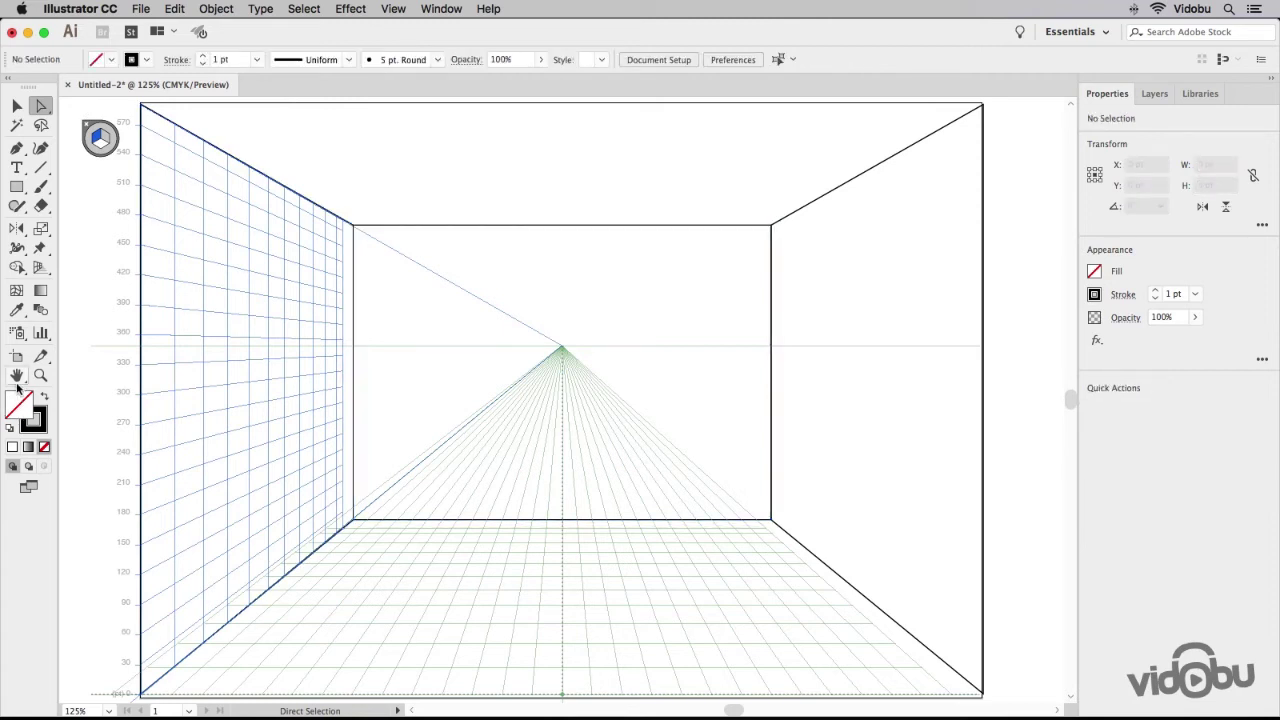
left_click(16, 376)
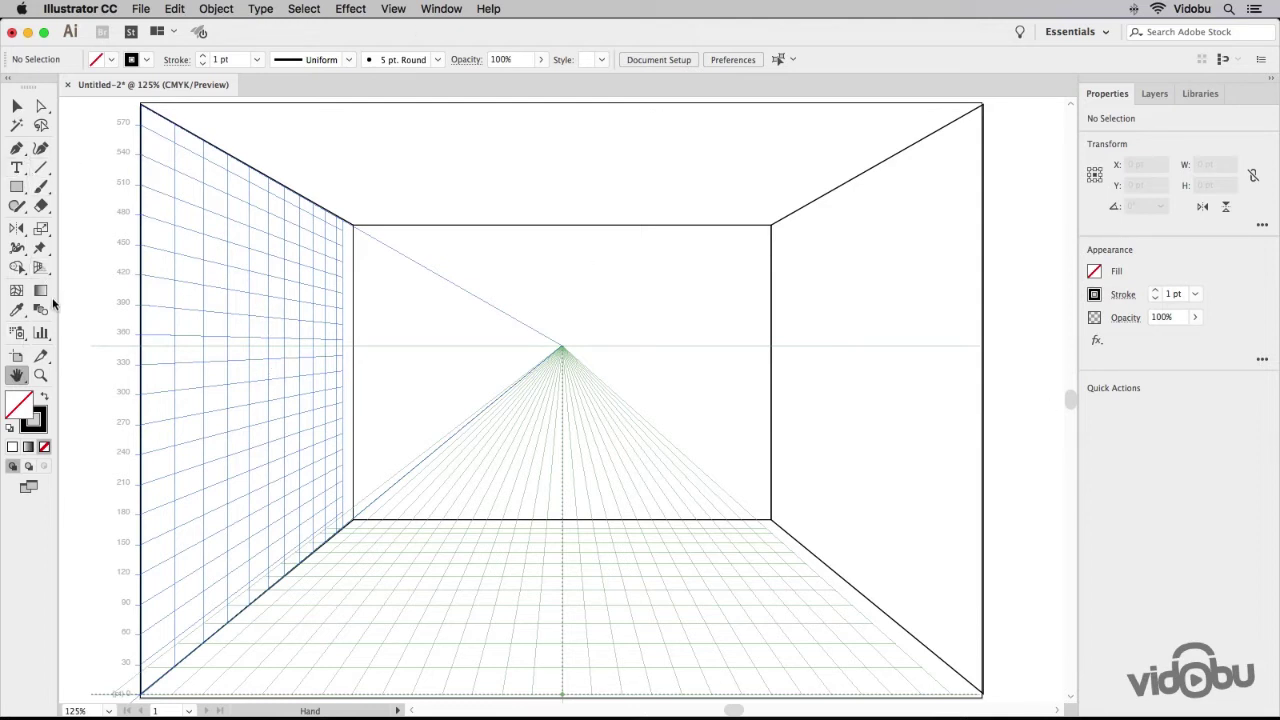
Draw a 420 pt tall door rectangle on the left perspective wall
left_click(40, 267)
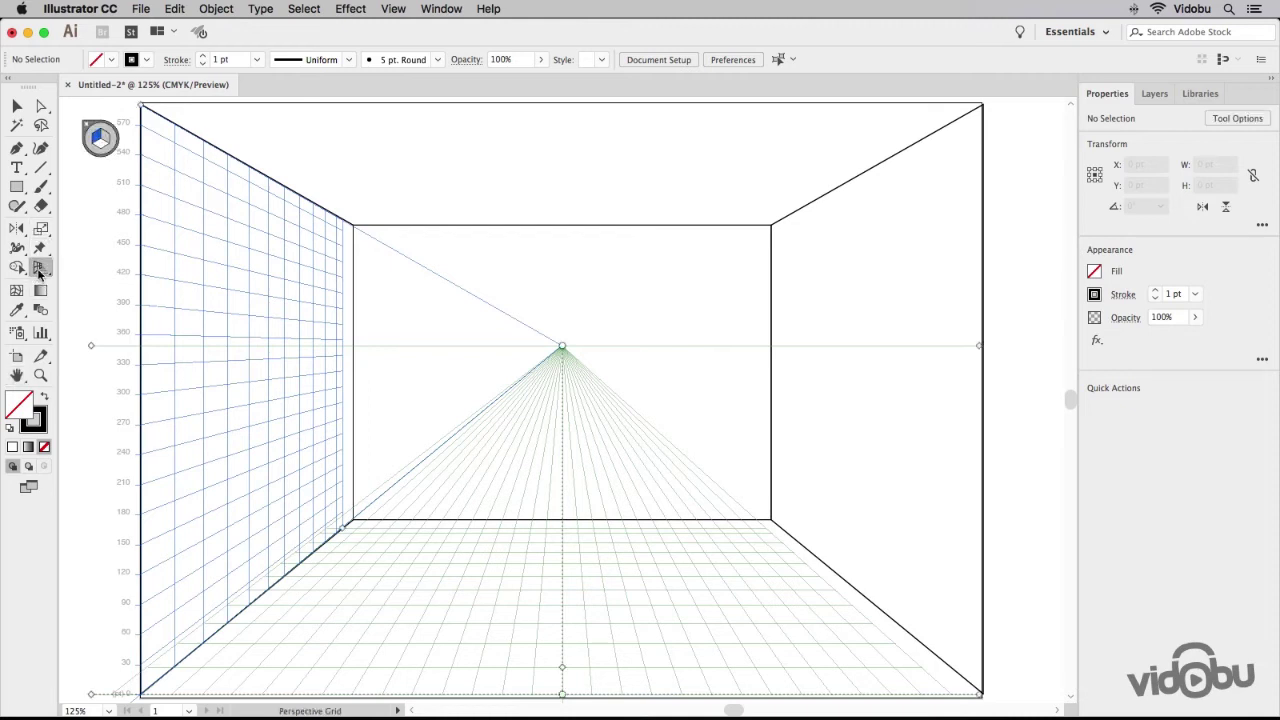
left_click(17, 187)
mouse_move(201, 289)
left_mouse_down()
mouse_move(264, 580)
mouse_move(303, 578)
left_mouse_up()
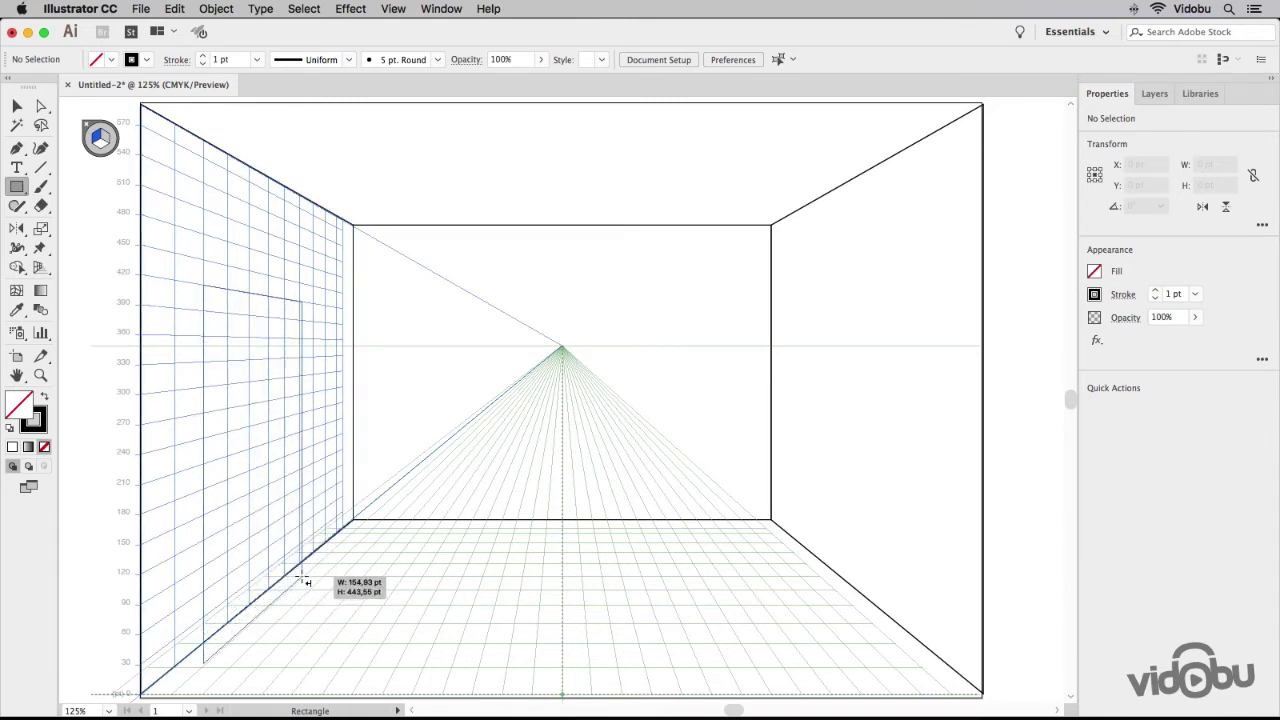
left_click_drag(304, 578, 302, 568)
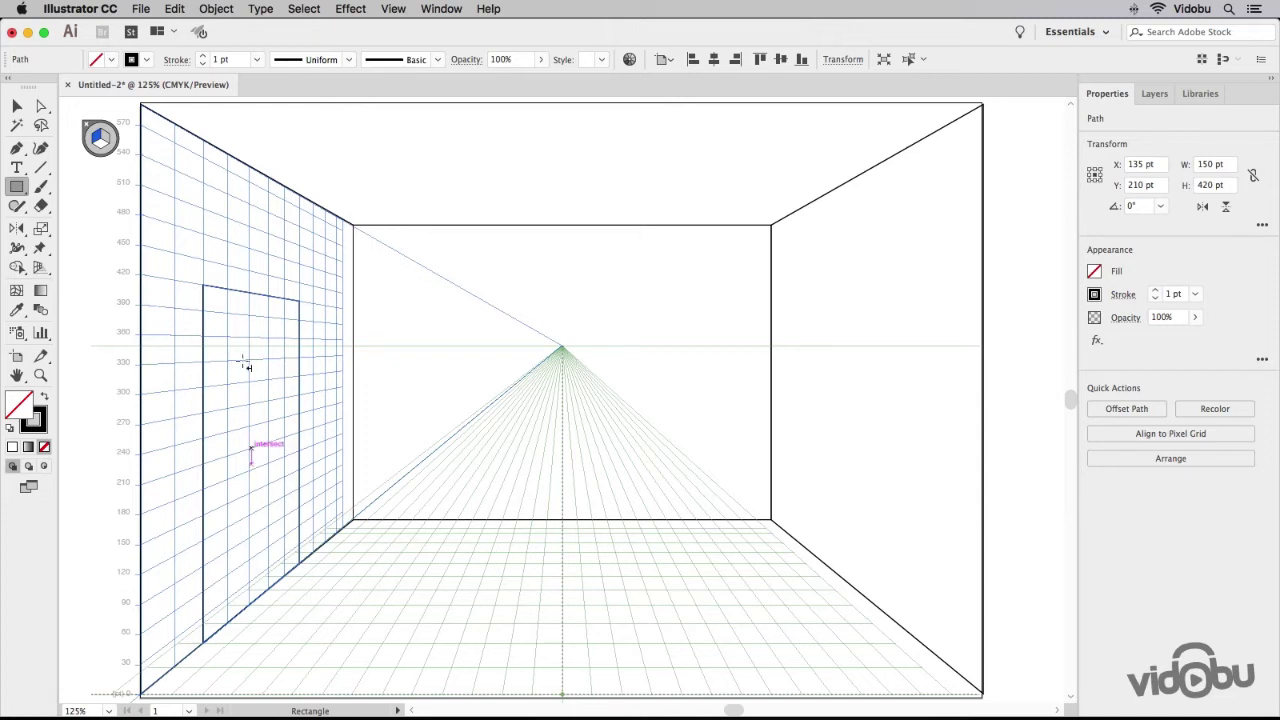
Add a slightly shorter inner frame rectangle inside the door, redrawing it once
left_click_drag(207, 297, 288, 576)
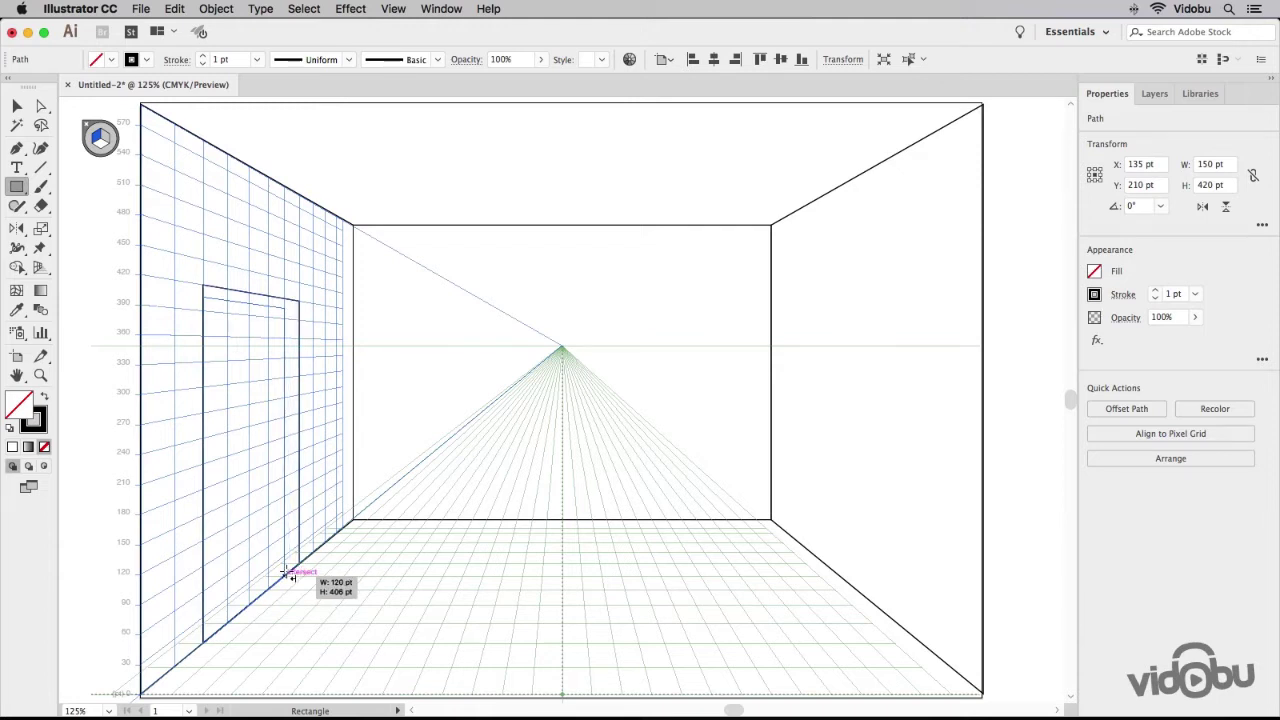
left_click_drag(288, 576, 288, 576)
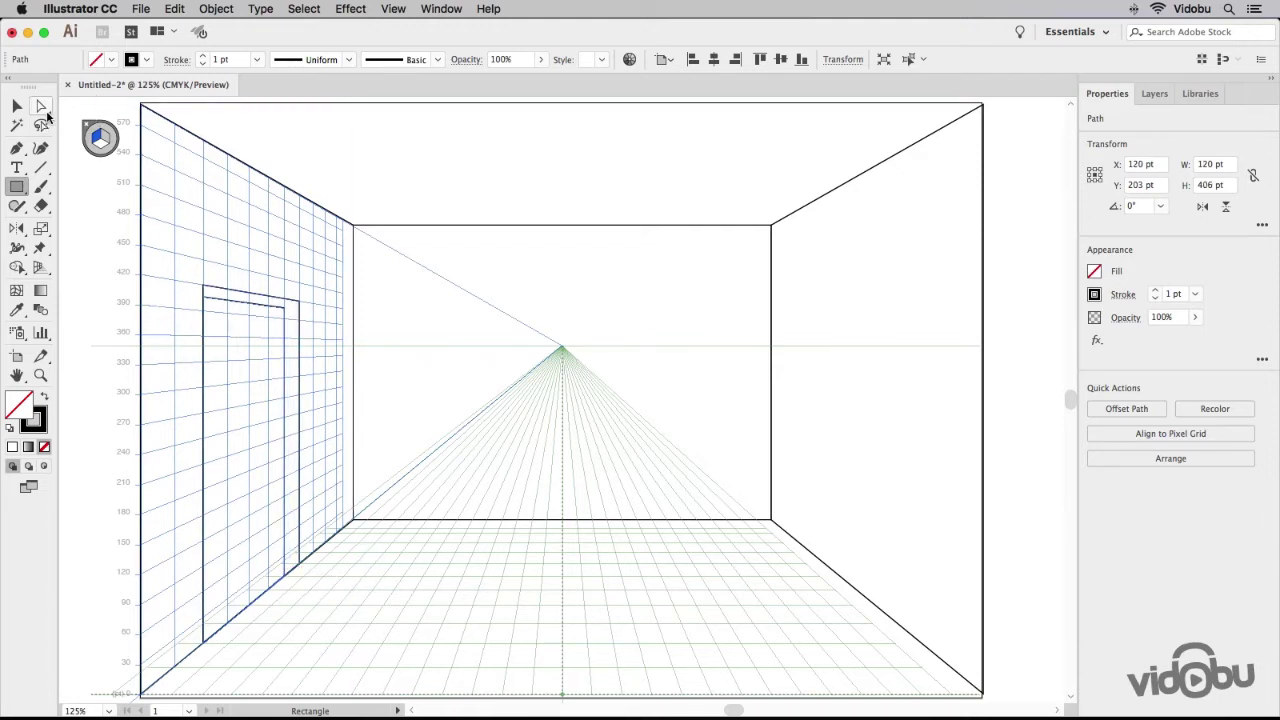
left_click(39, 115)
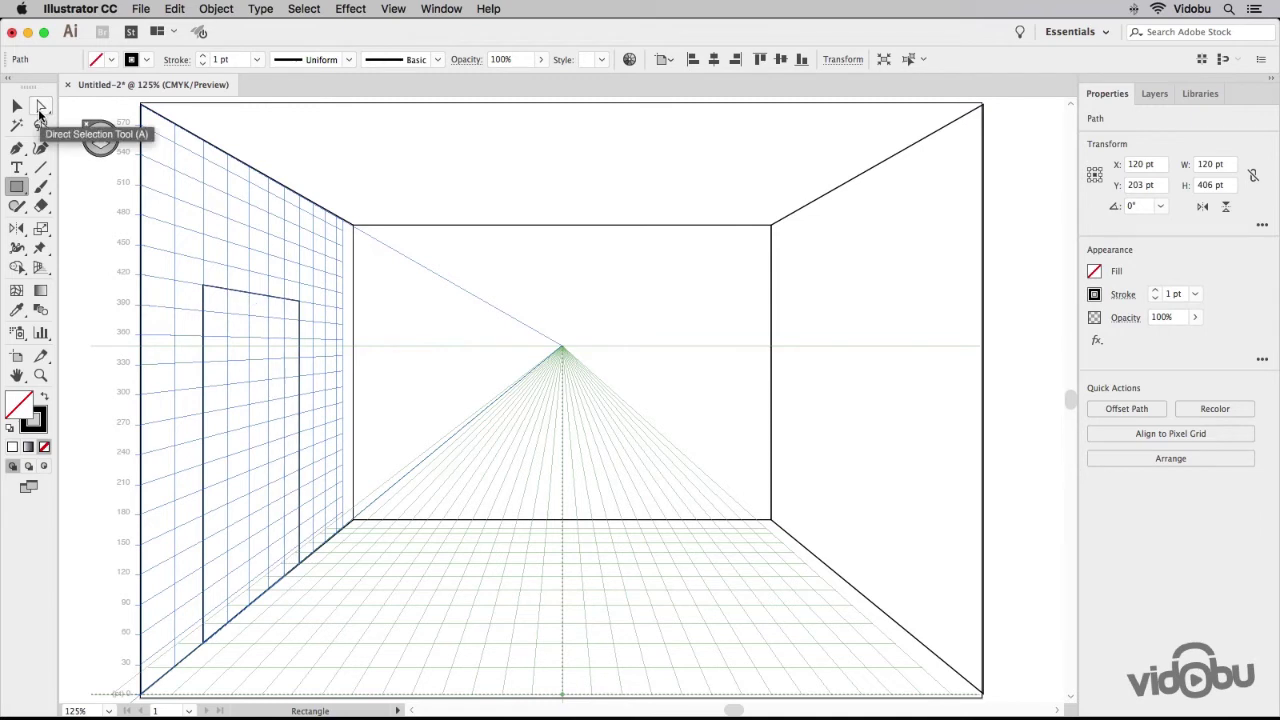
left_click_drag(204, 311, 286, 576)
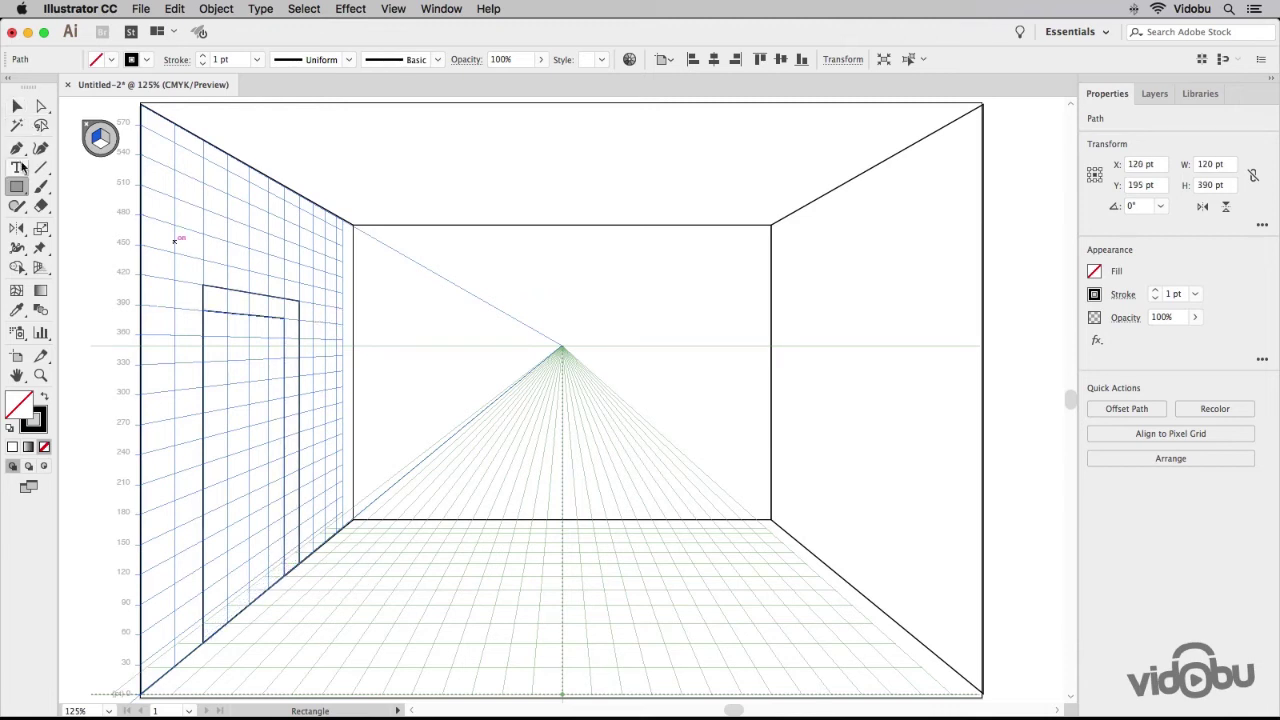
Draw a short diagonal depth line from the door's top corner
left_click(40, 167)
left_click_drag(300, 300, 285, 317)
left_click(25, 100)
left_click(513, 133)
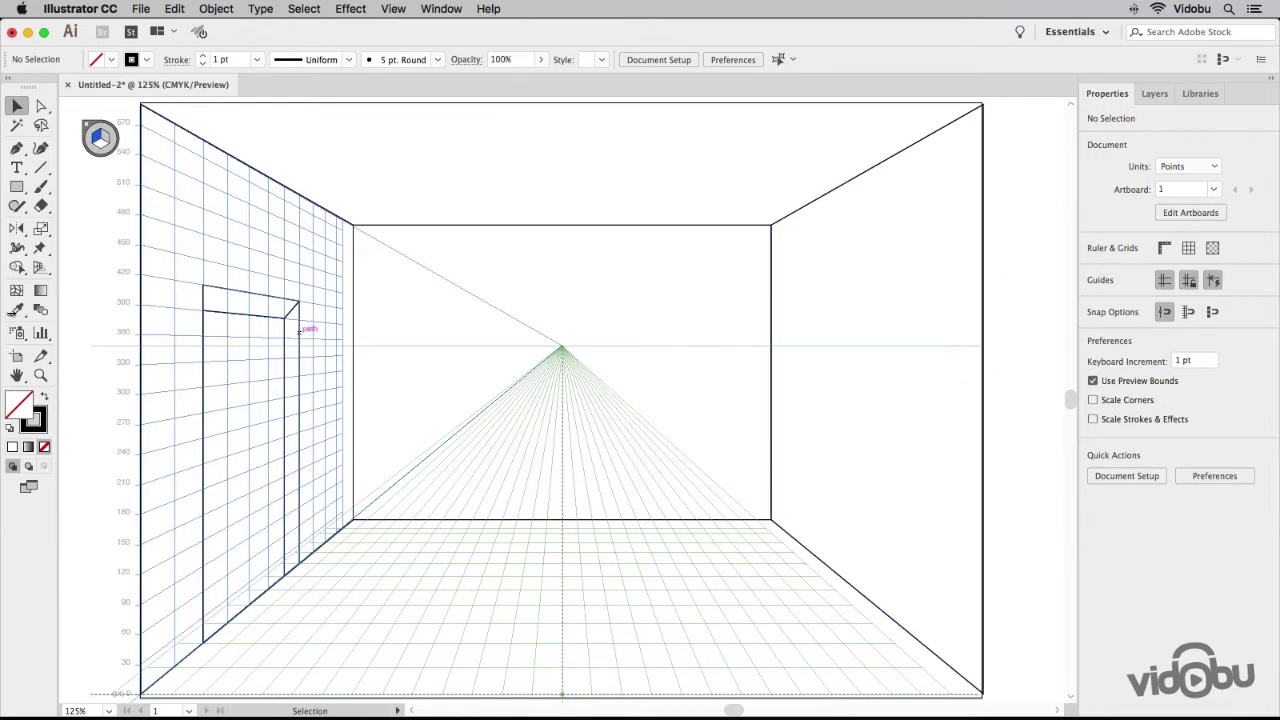
Draw a wide window rectangle on the back wall
left_click(690, 229)
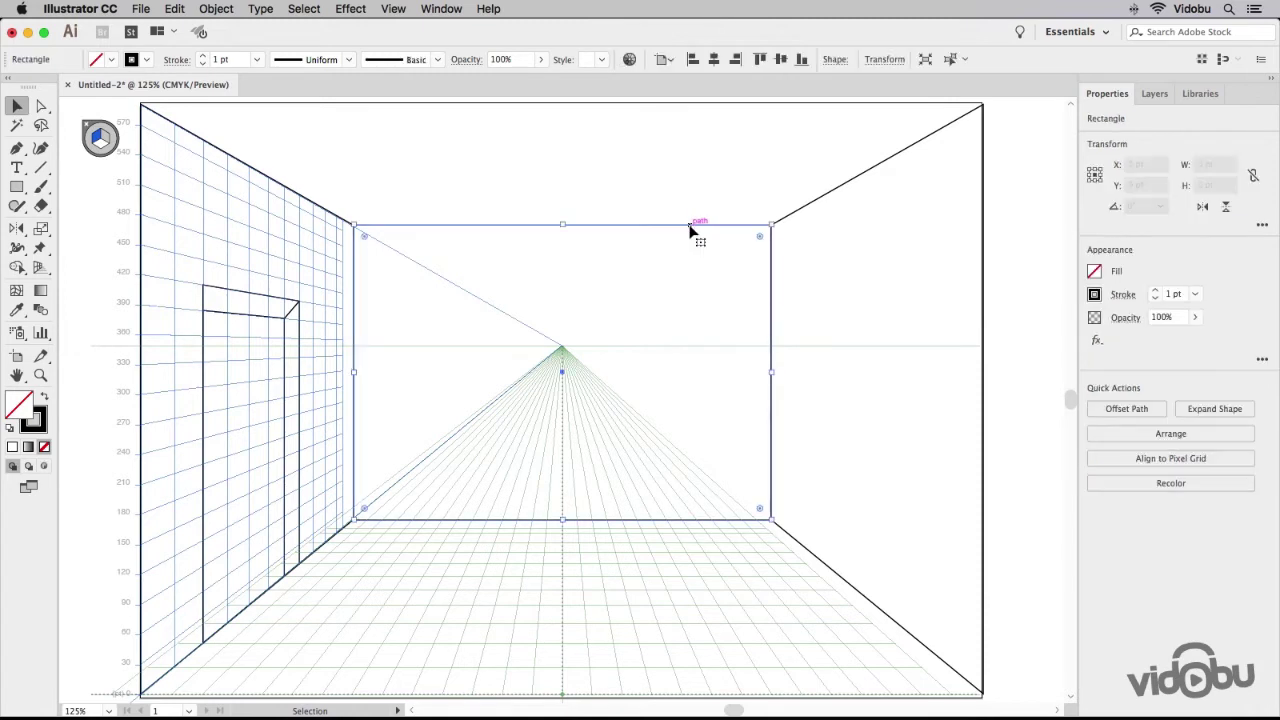
left_click(672, 154)
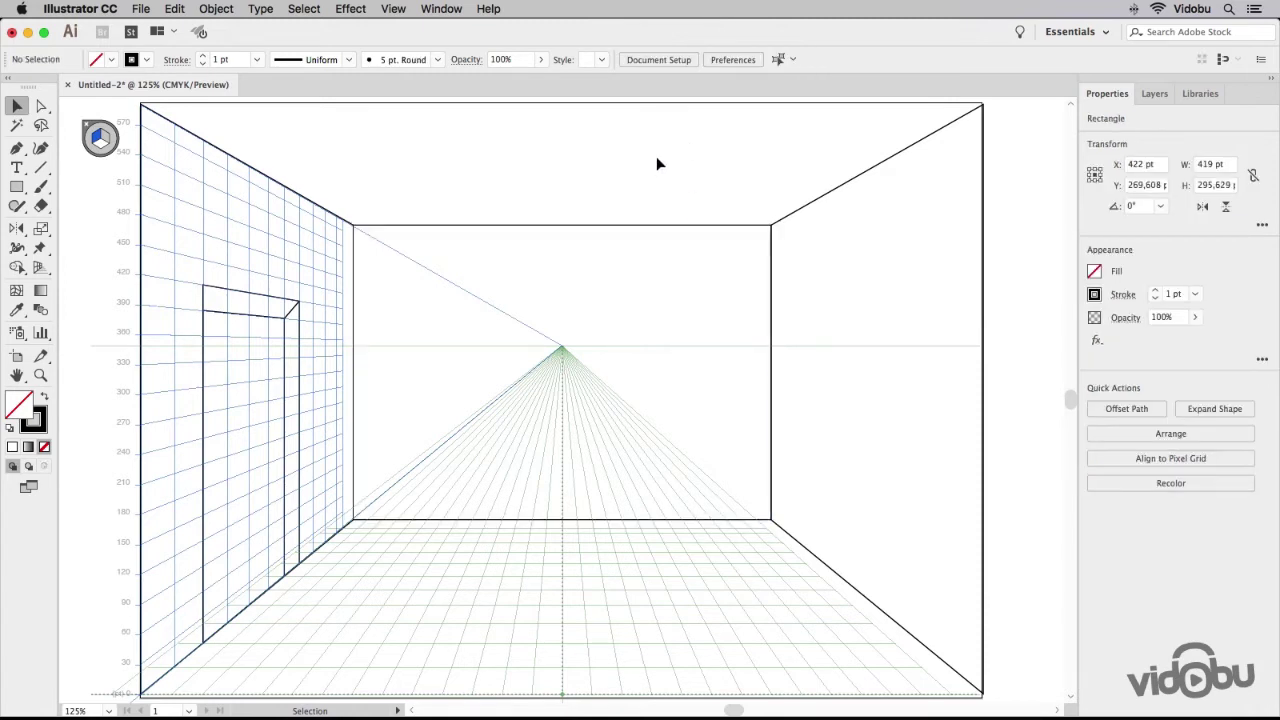
key("m")
left_click_drag(380, 247, 747, 408)
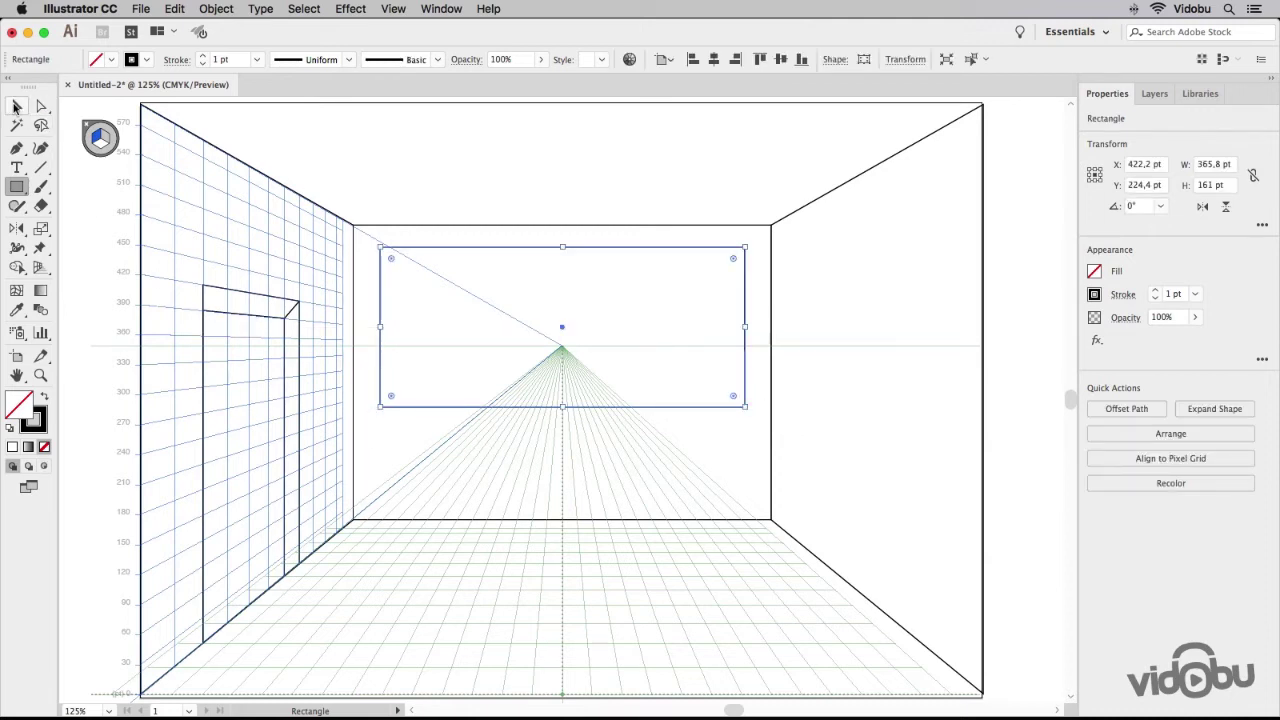
key("v")
left_click(566, 175)
Add a 388,2 × 14,6 pt sill strip just beneath the window
left_click(16, 186)
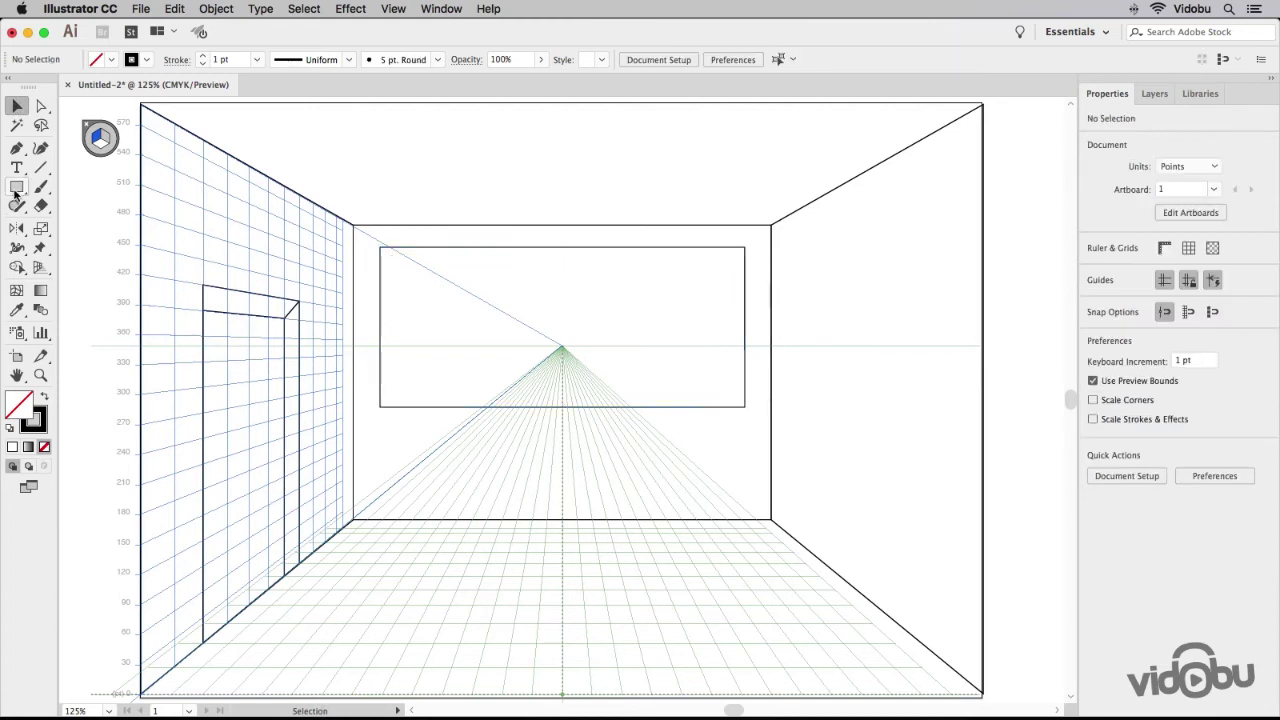
mouse_move(368, 409)
left_mouse_down()
mouse_move(400, 425)
mouse_move(758, 421)
left_mouse_up()
left_click(18, 106)
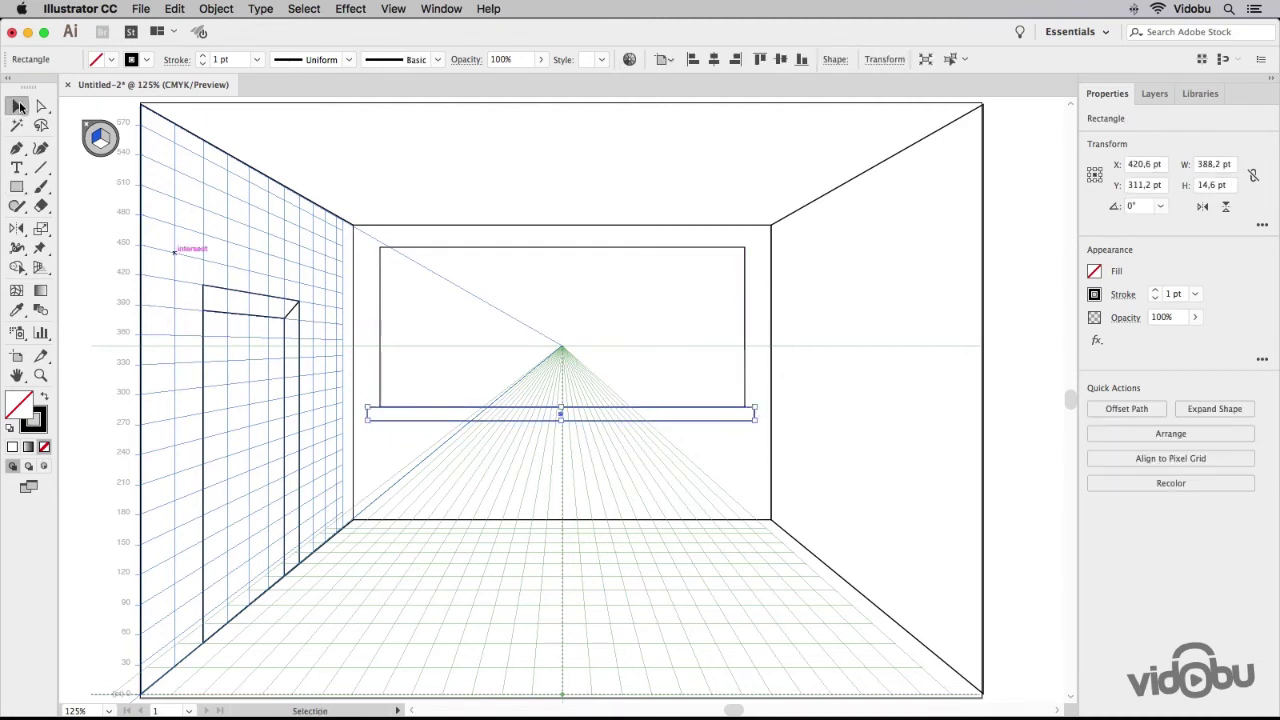
left_click(600, 185)
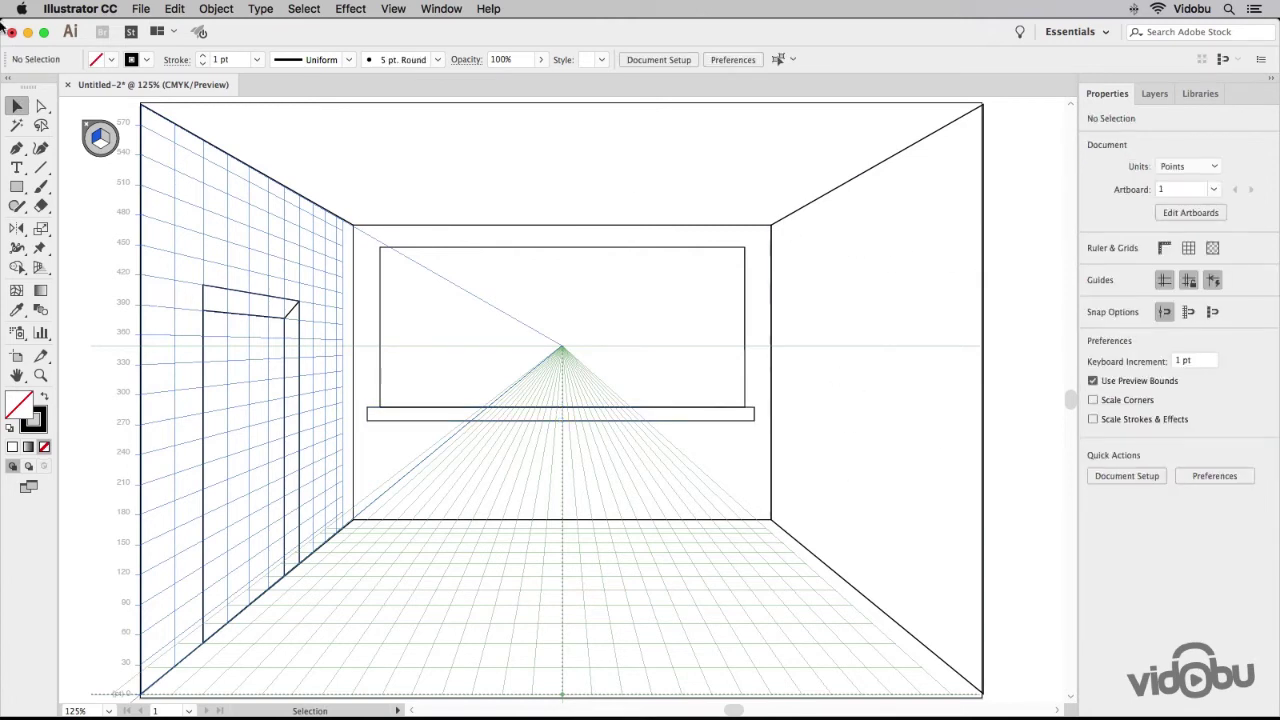
left_click(17, 186)
Draw a 105,6 × 84,3 pt window on the right wall with a smaller inner frame
left_click_drag(809, 278, 918, 386)
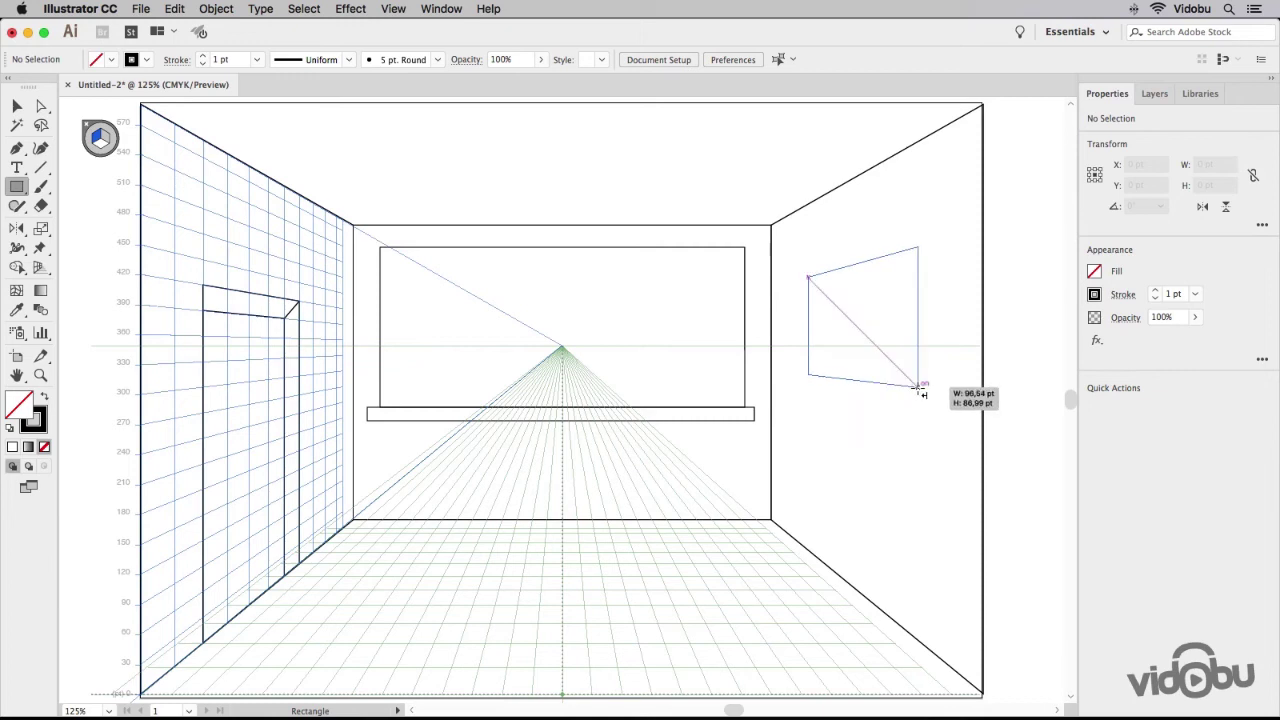
mouse_move(918, 386)
left_mouse_down()
mouse_move(933, 394)
mouse_move(921, 480)
mouse_move(937, 369)
left_mouse_up()
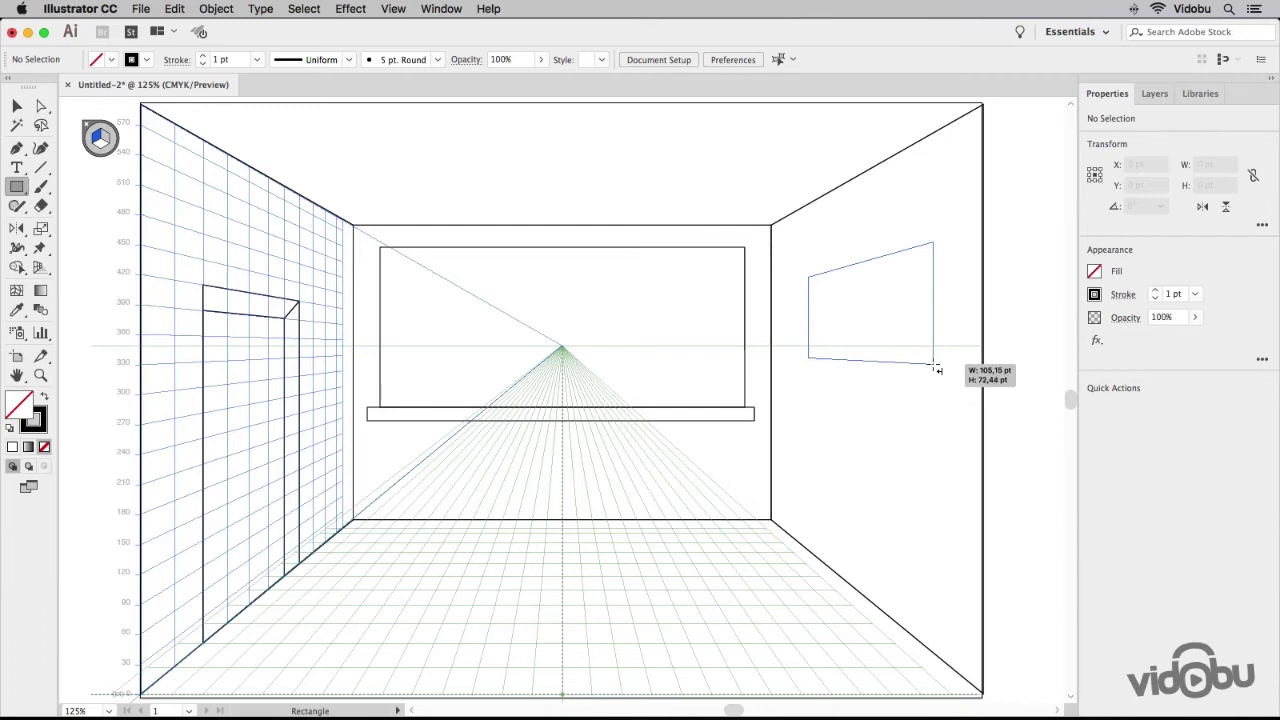
left_click_drag(937, 370, 934, 383)
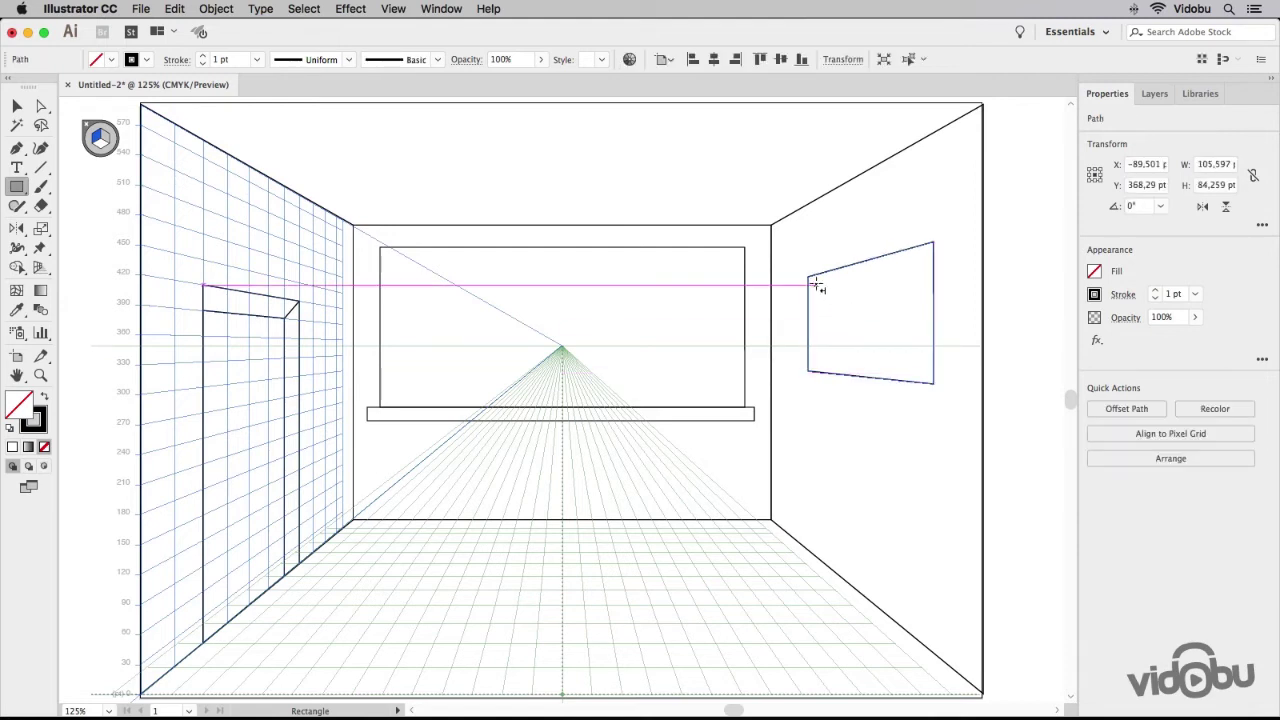
left_click_drag(817, 287, 939, 375)
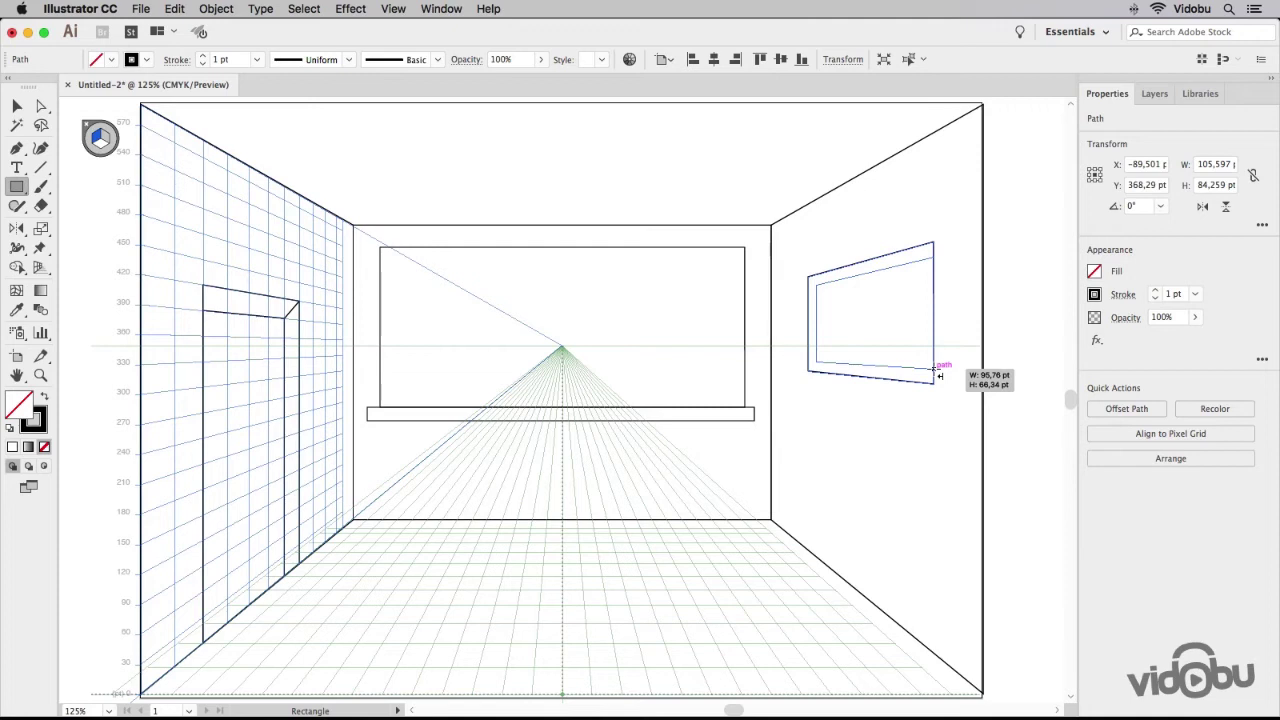
left_click_drag(939, 375, 939, 375)
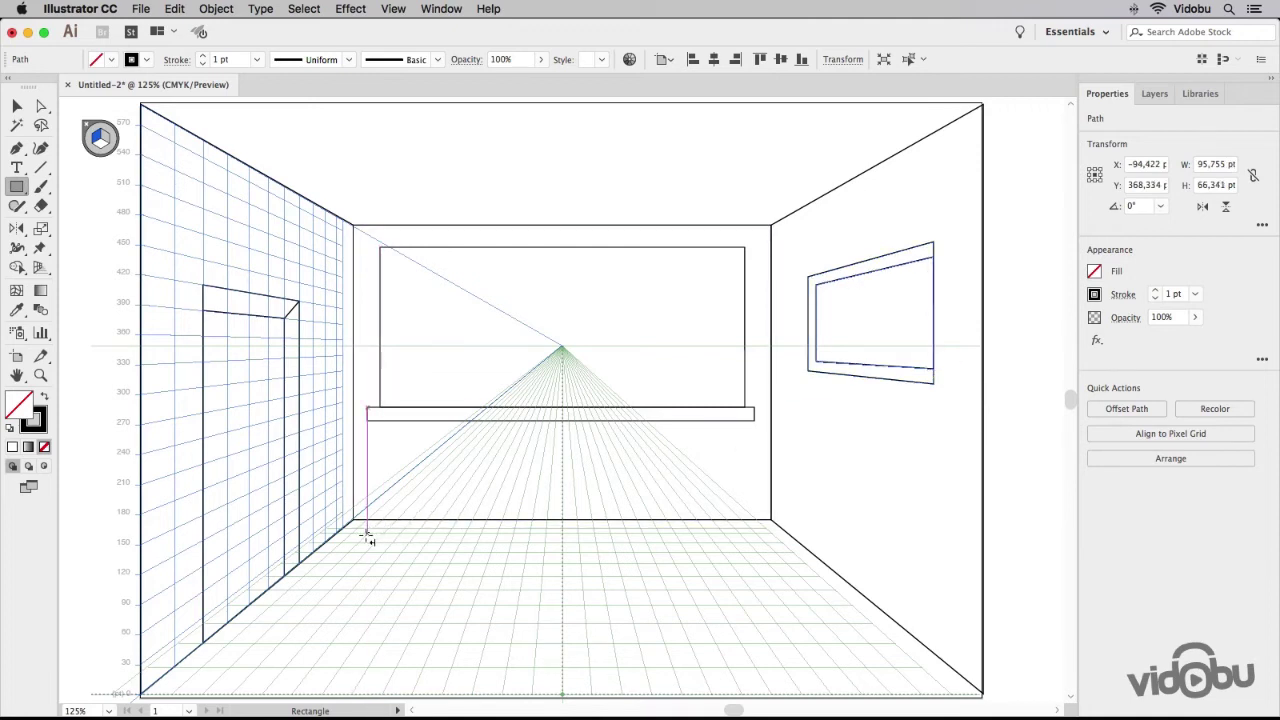
Undo the stray left-wall rectangle and draw a large rug rectangle on the floor plane
mouse_move(380, 540)
left_mouse_down()
mouse_move(552, 598)
mouse_move(416, 545)
left_mouse_up()
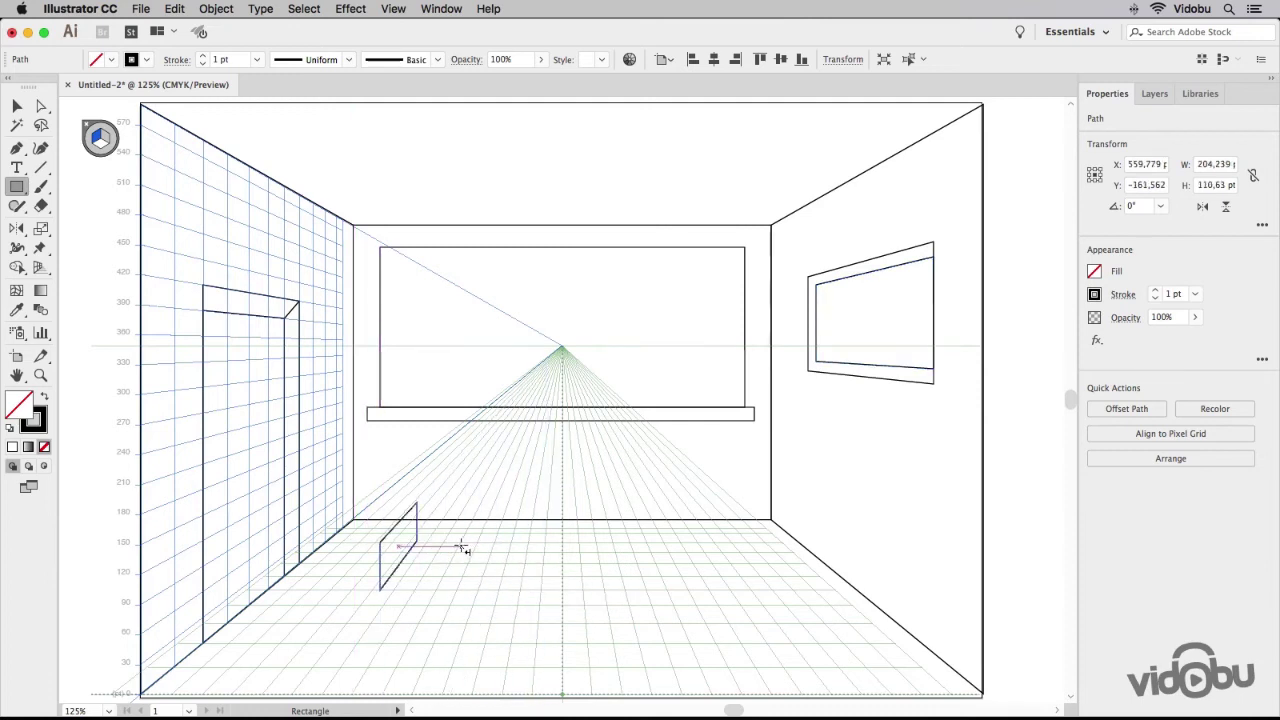
key("ctrl+z")
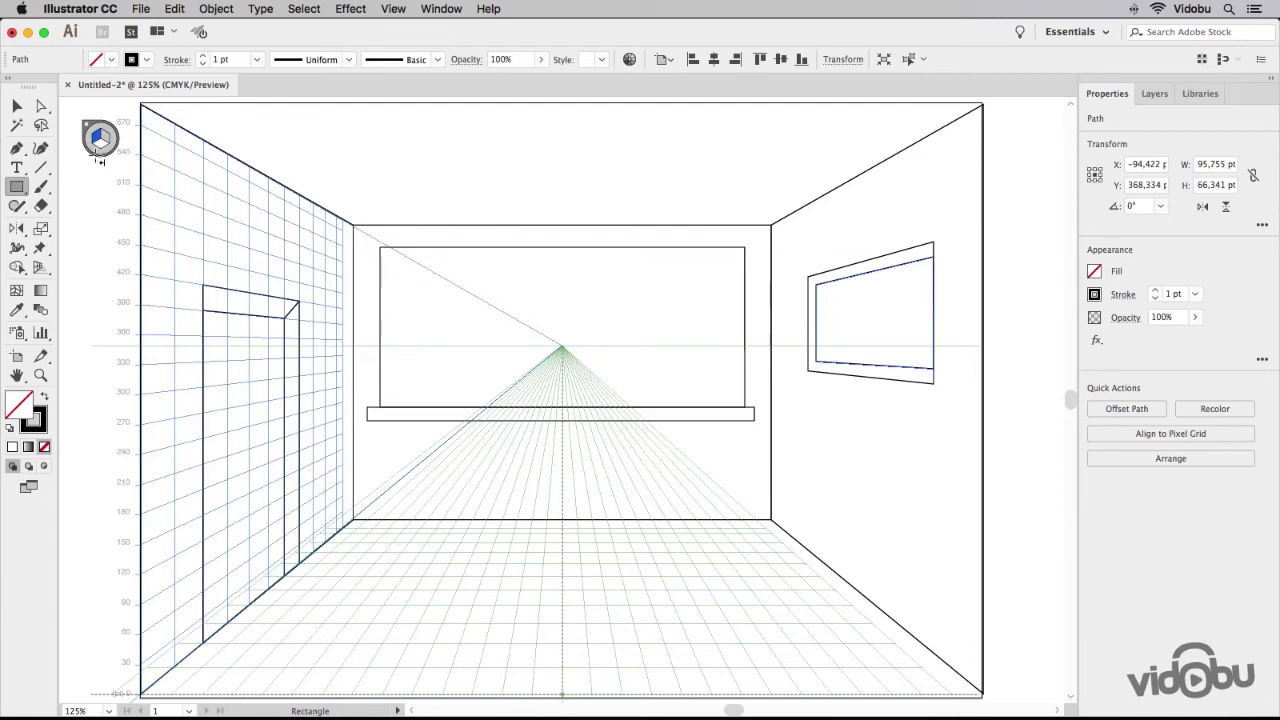
left_click(100, 146)
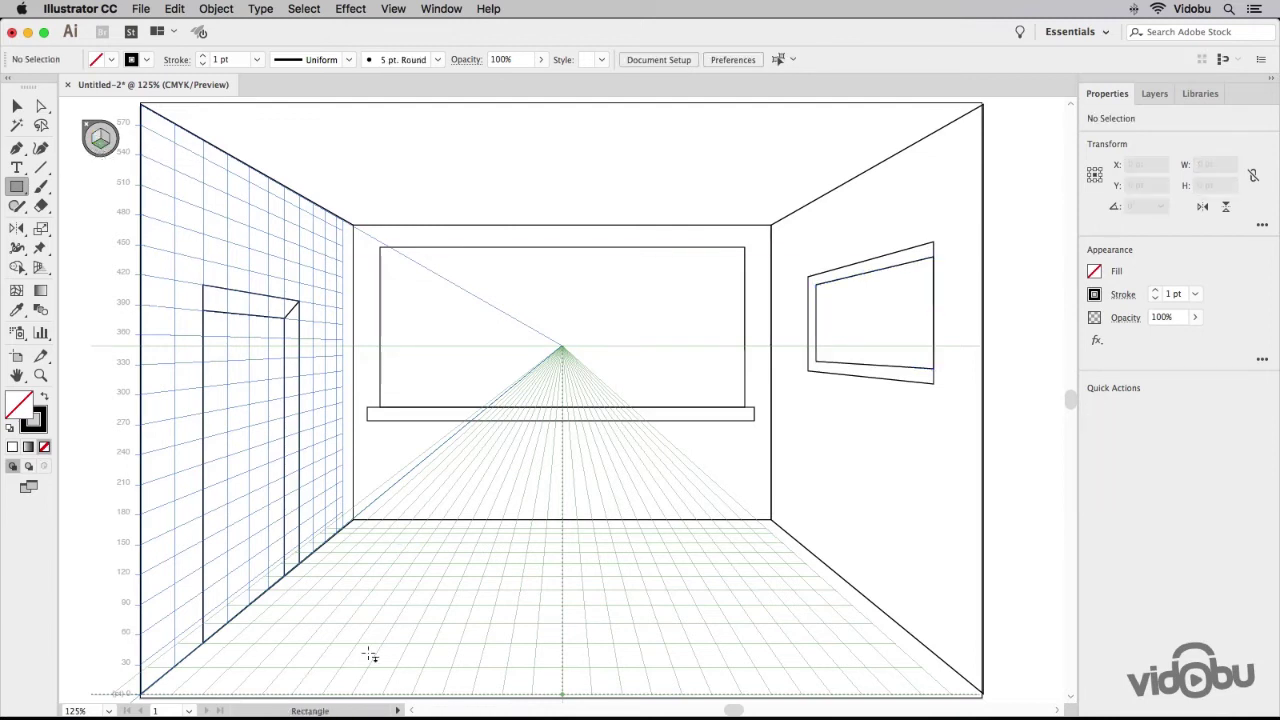
left_click_drag(355, 572, 849, 660)
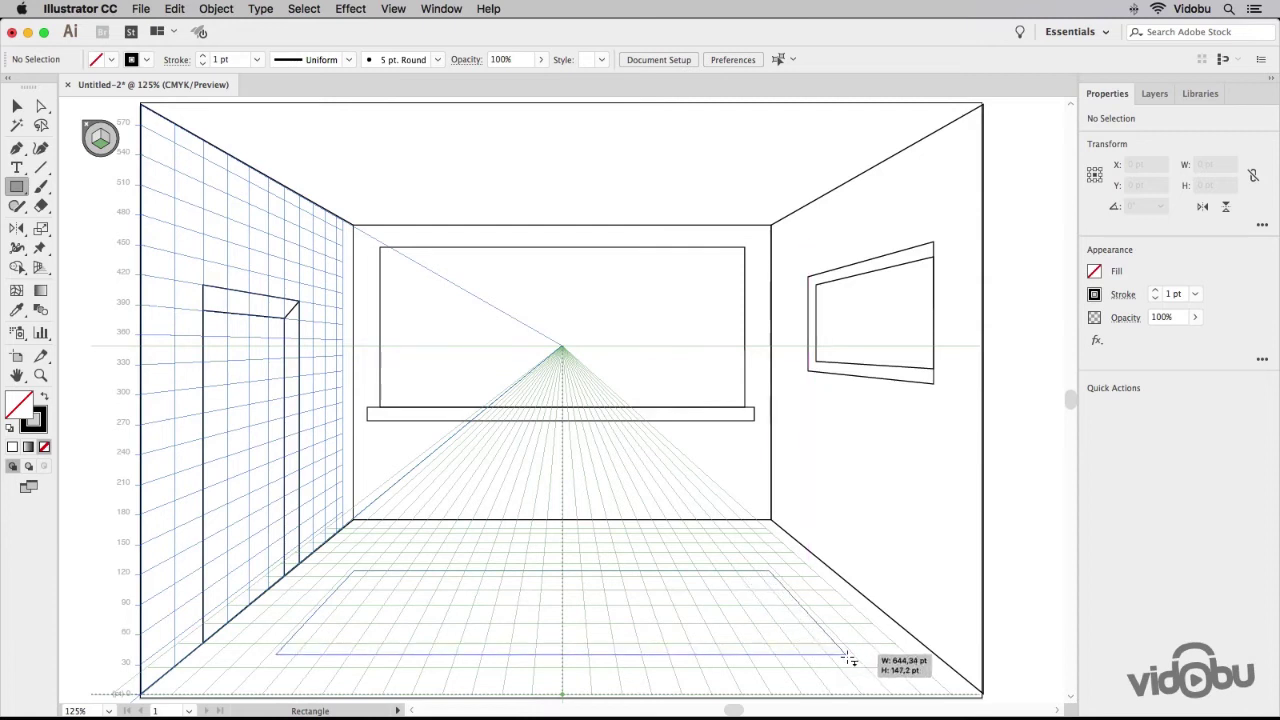
left_click_drag(849, 660, 847, 658)
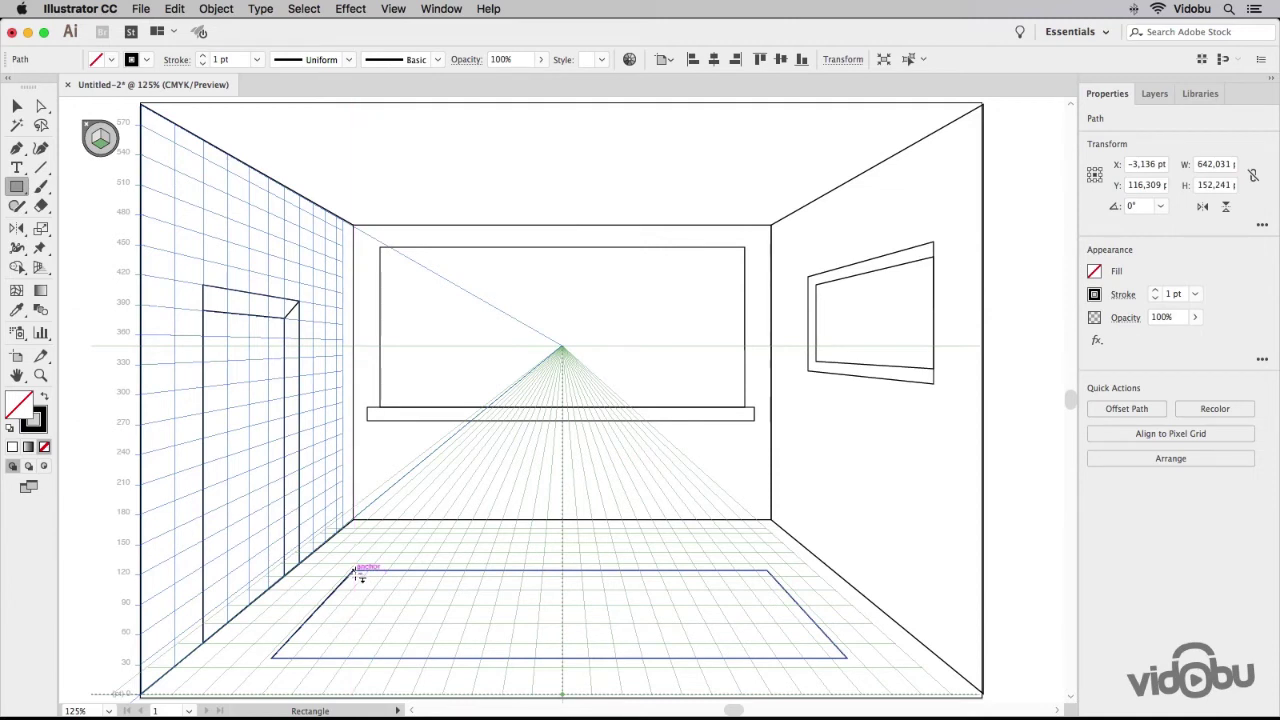
Draw a second rug outline just inside the first one, then deselect
left_click_drag(352, 575, 845, 656)
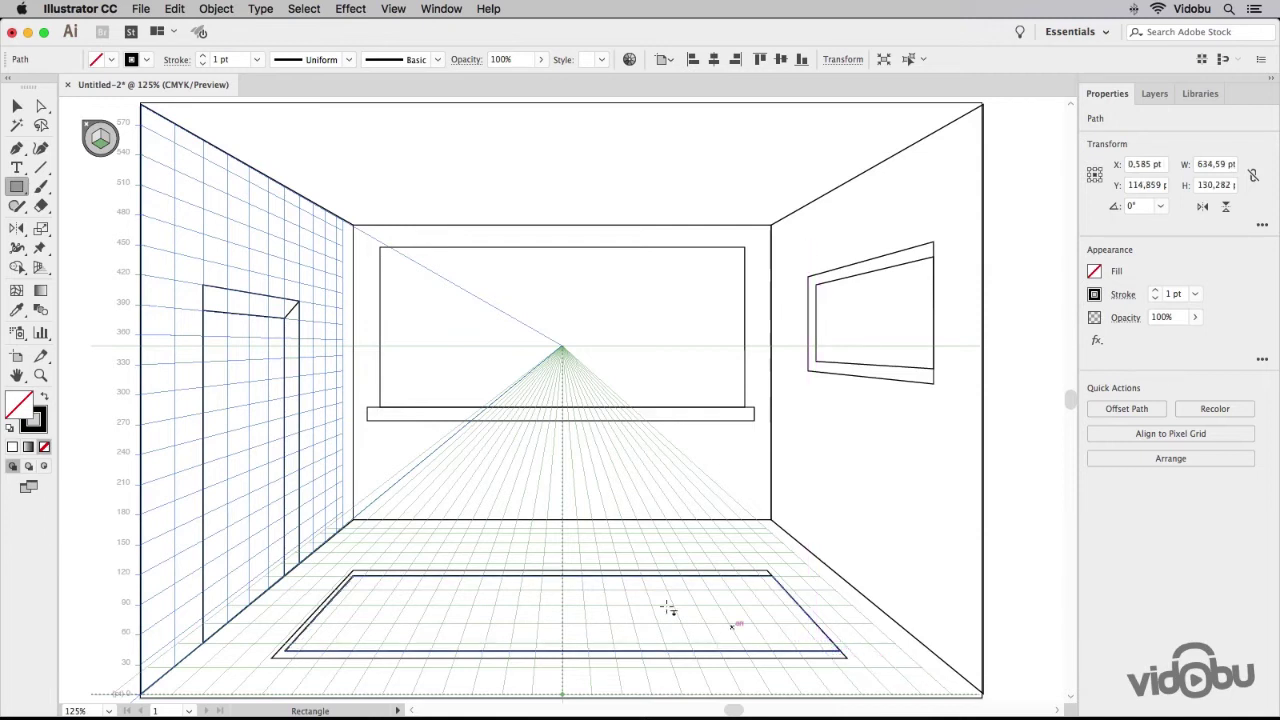
key("z")
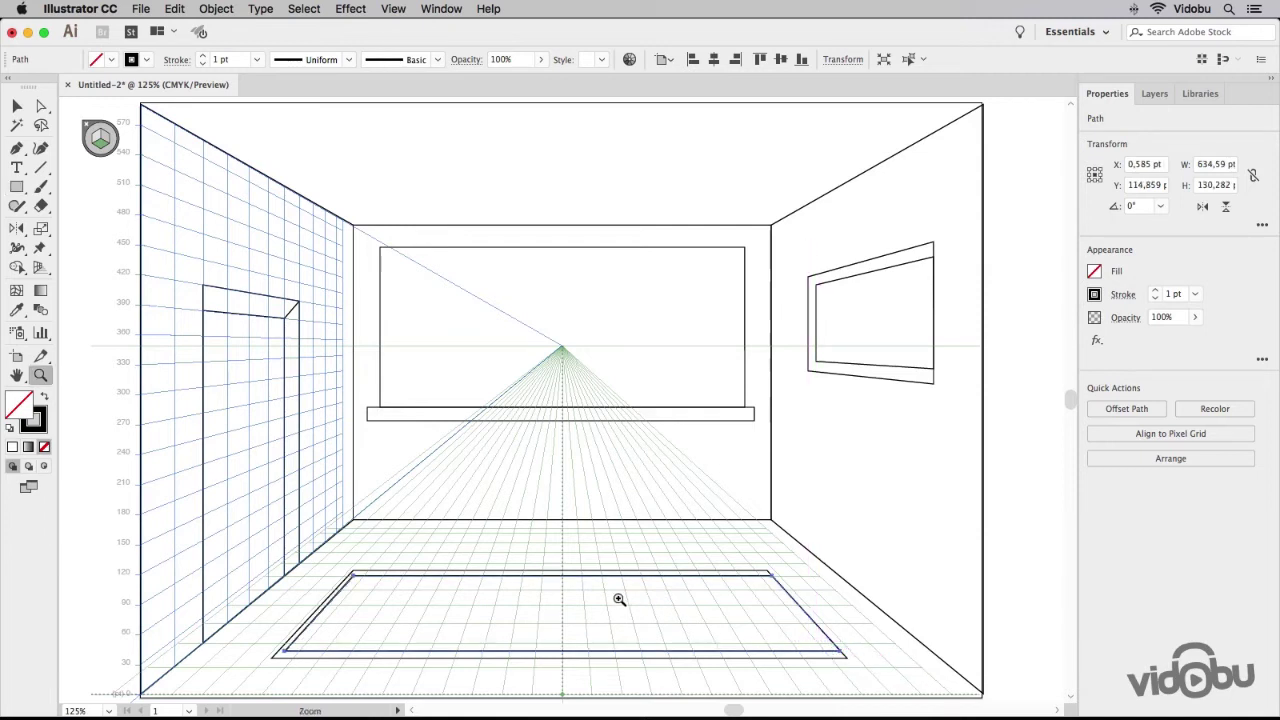
left_click(617, 597, "super")
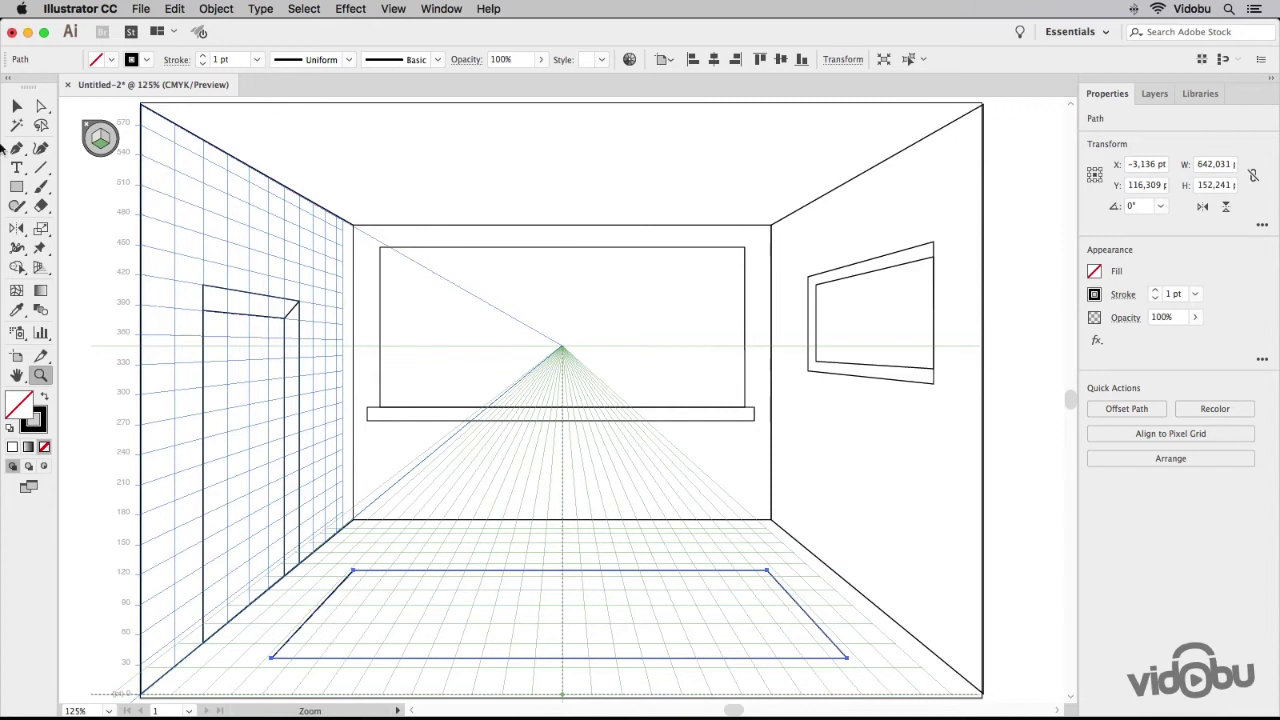
left_click(16, 186)
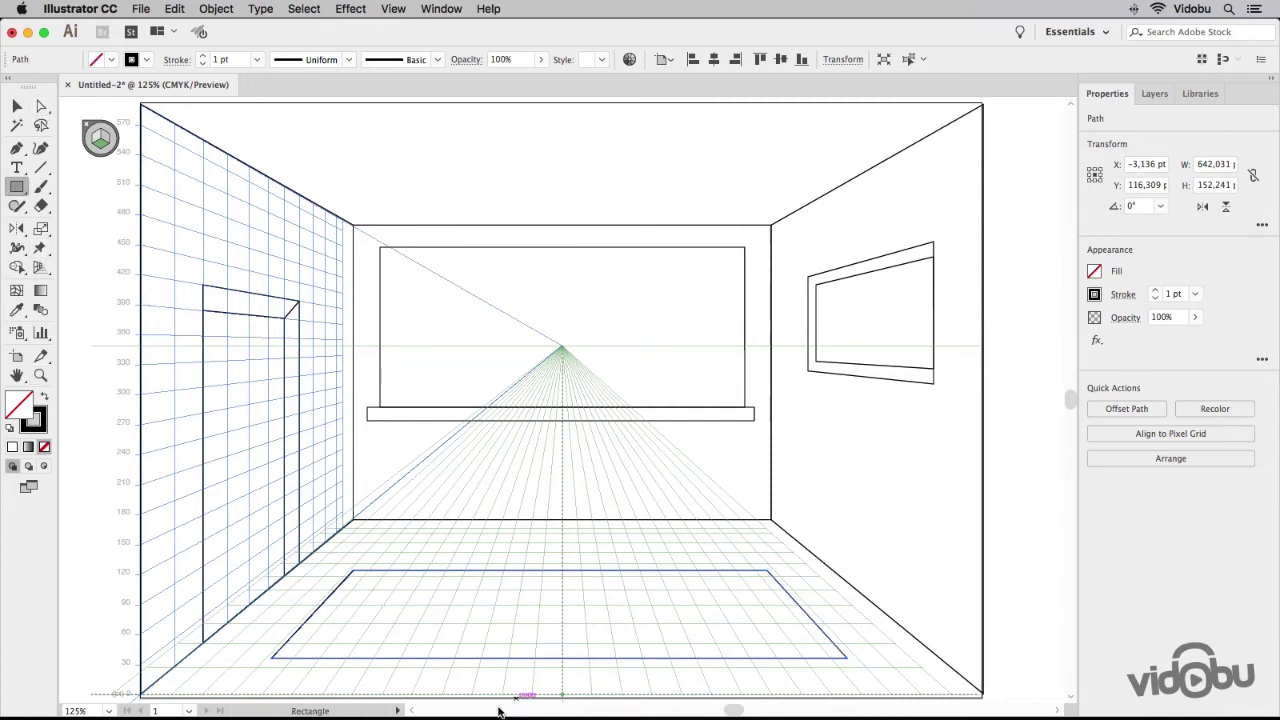
mouse_move(352, 571)
left_mouse_down()
mouse_move(540, 612)
mouse_move(797, 643)
left_mouse_up()
left_click_drag(822, 650, 845, 656)
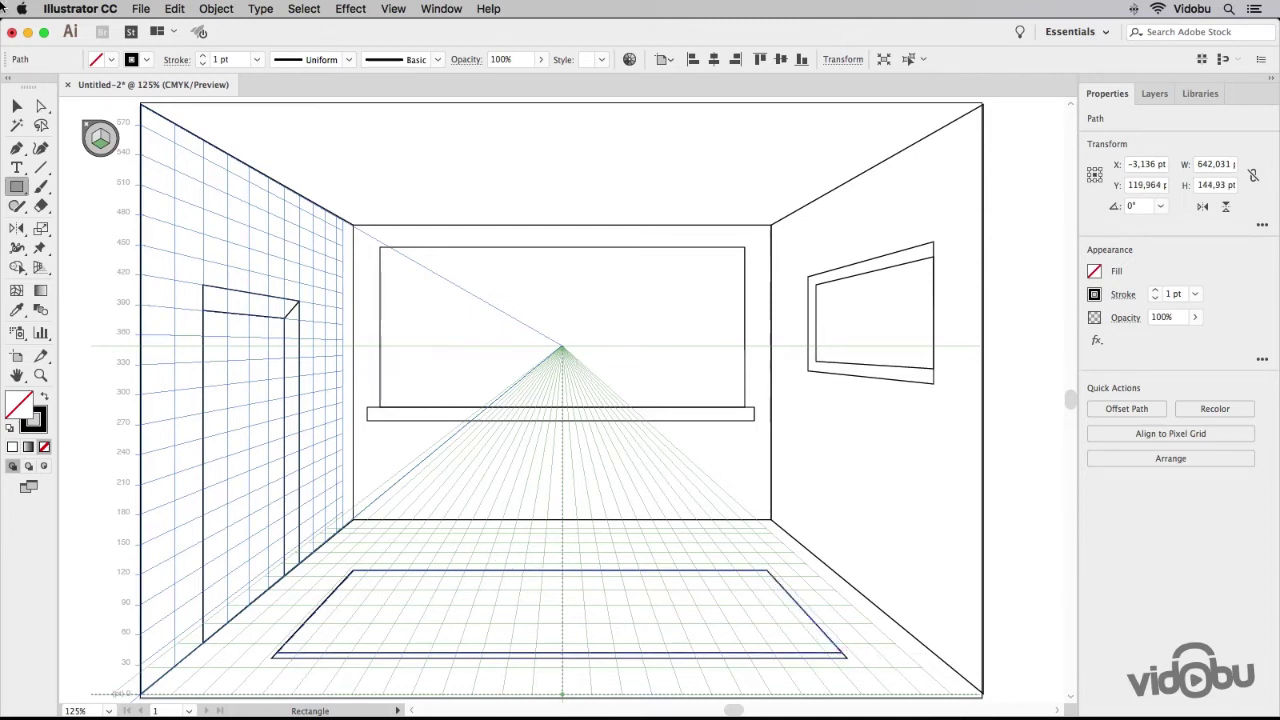
left_click(20, 107)
Draw the cabinet's small square footprint on the floor near the left wall
left_click(343, 140)
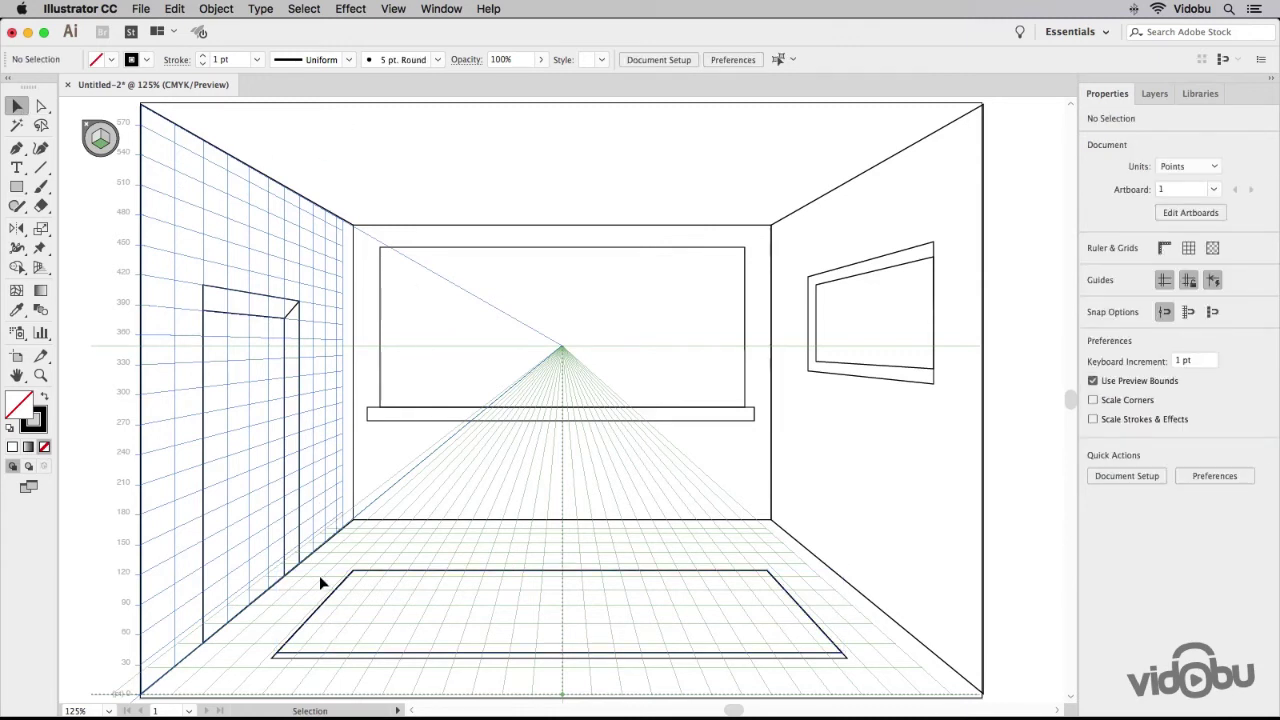
left_click(17, 189)
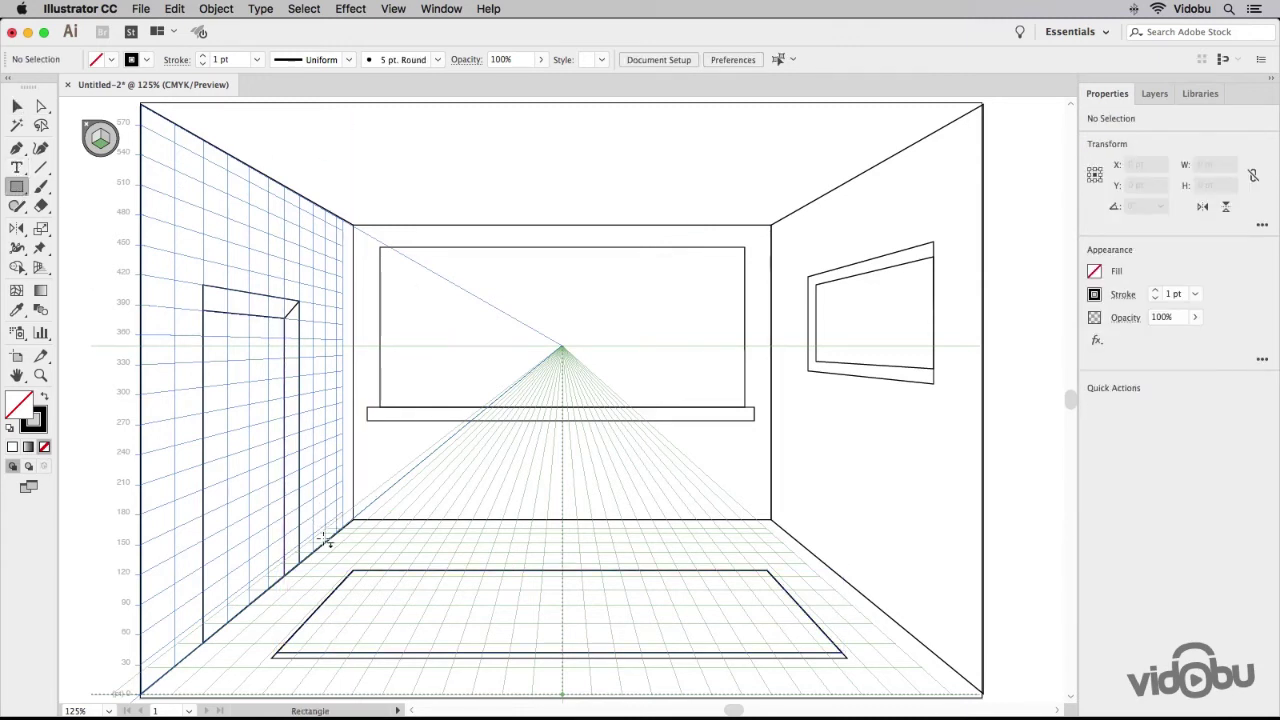
left_click_drag(322, 565, 406, 537)
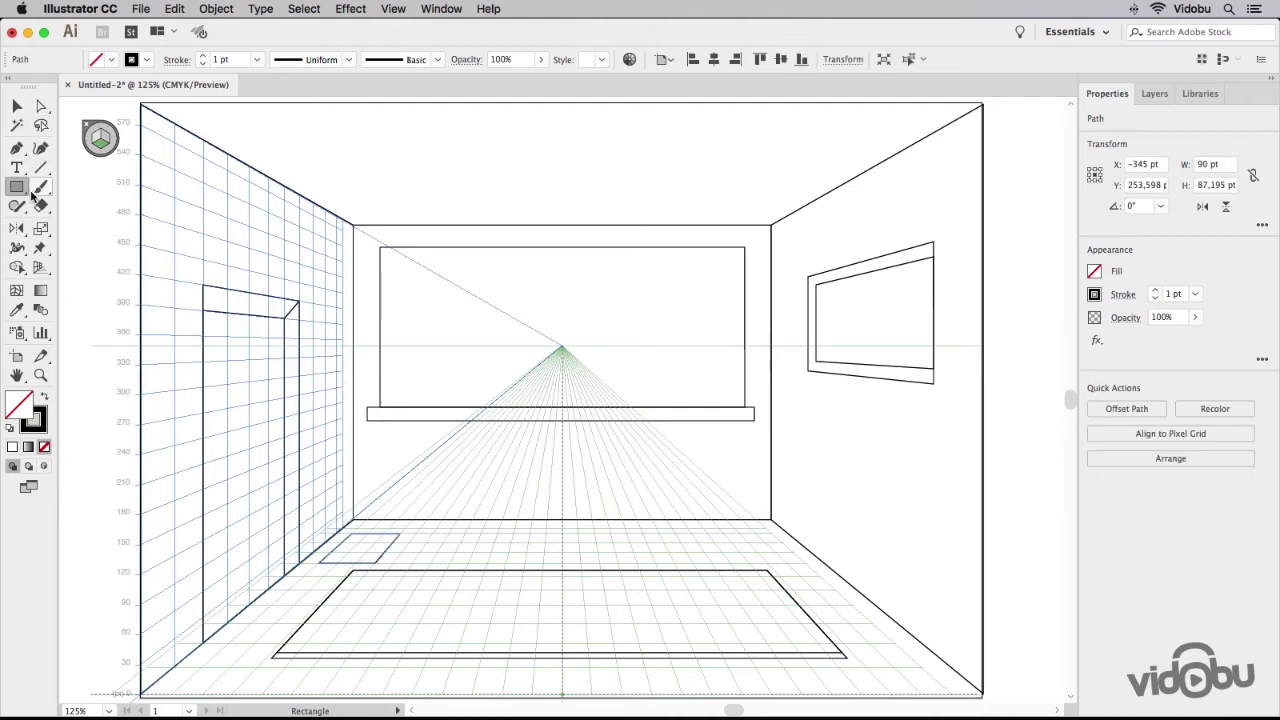
Draw the cabinet's tall narrow side panel on the left-wall plane beside the footprint
left_click(92, 141)
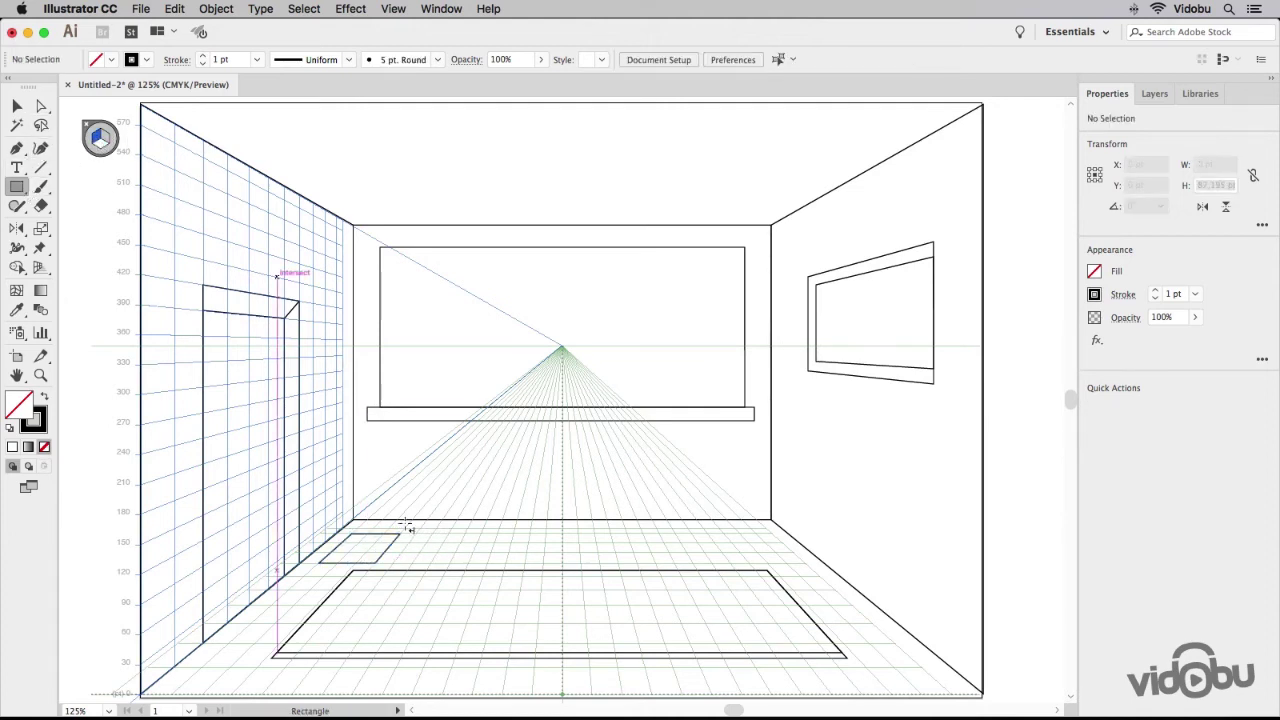
mouse_move(322, 566)
left_mouse_down()
mouse_move(367, 537)
mouse_move(355, 432)
mouse_move(386, 536)
left_mouse_up()
key("ctrl+z")
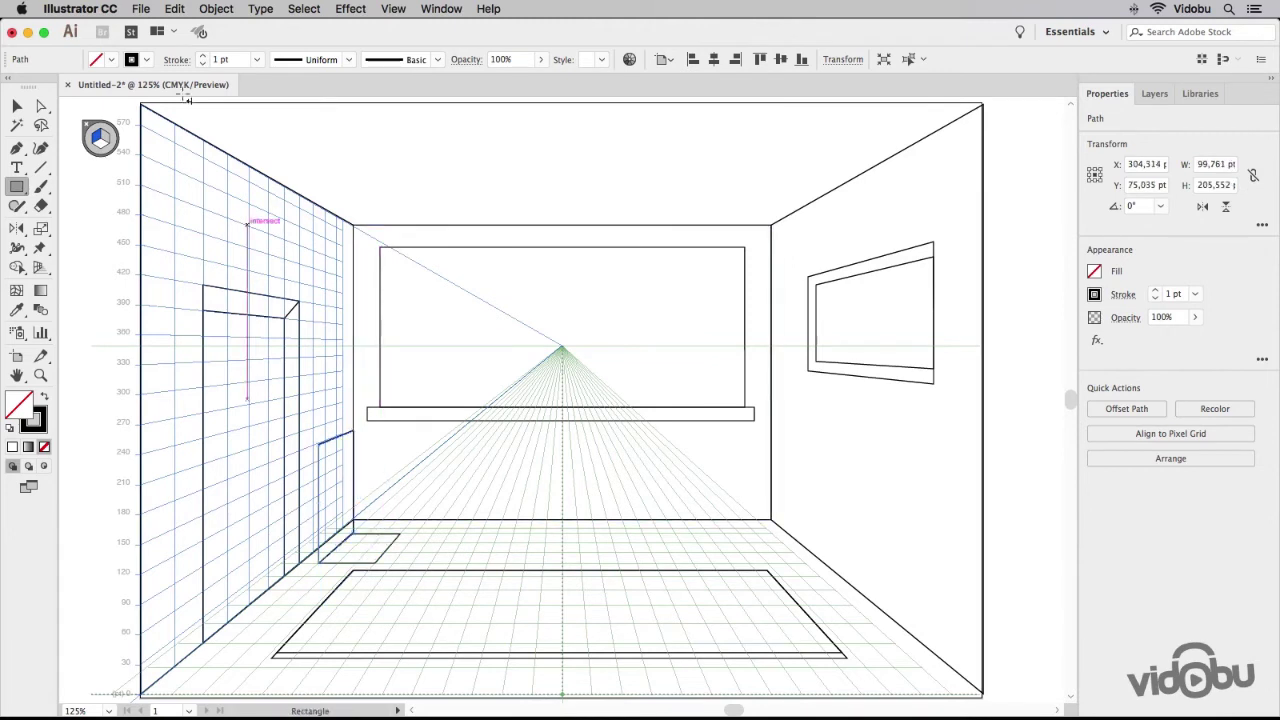
left_click(100, 138)
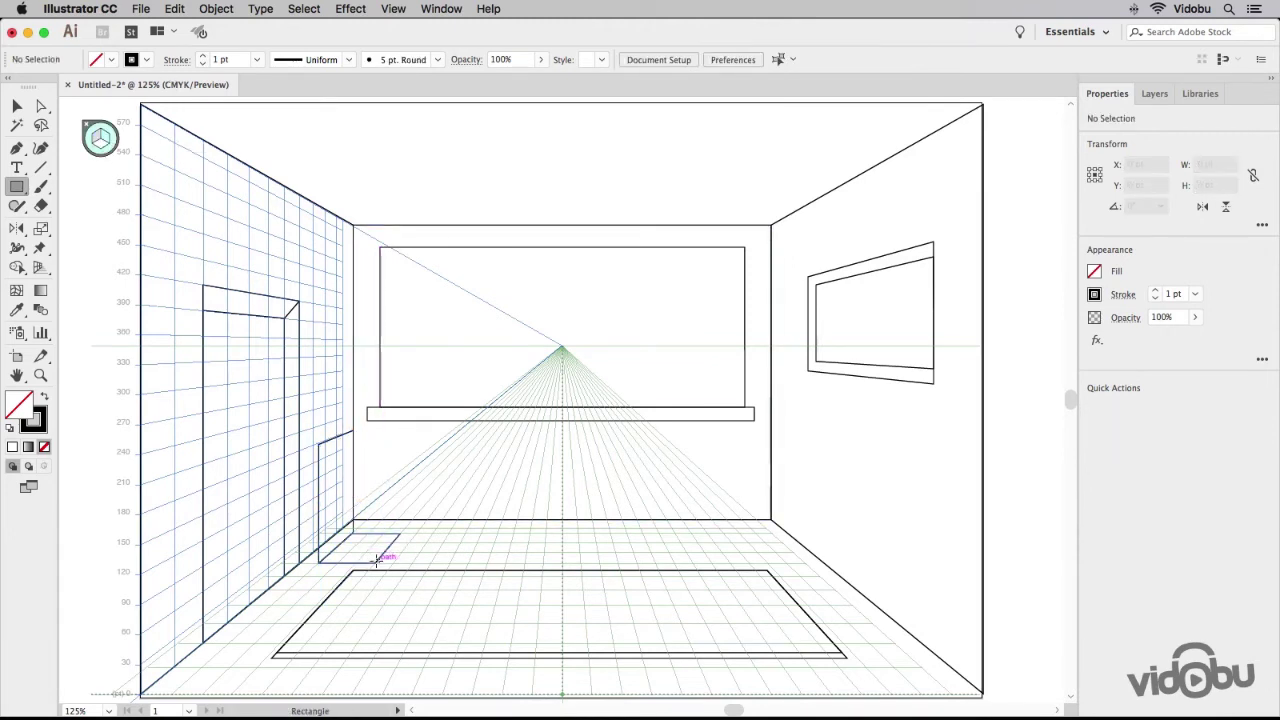
left_click_drag(376, 560, 424, 434)
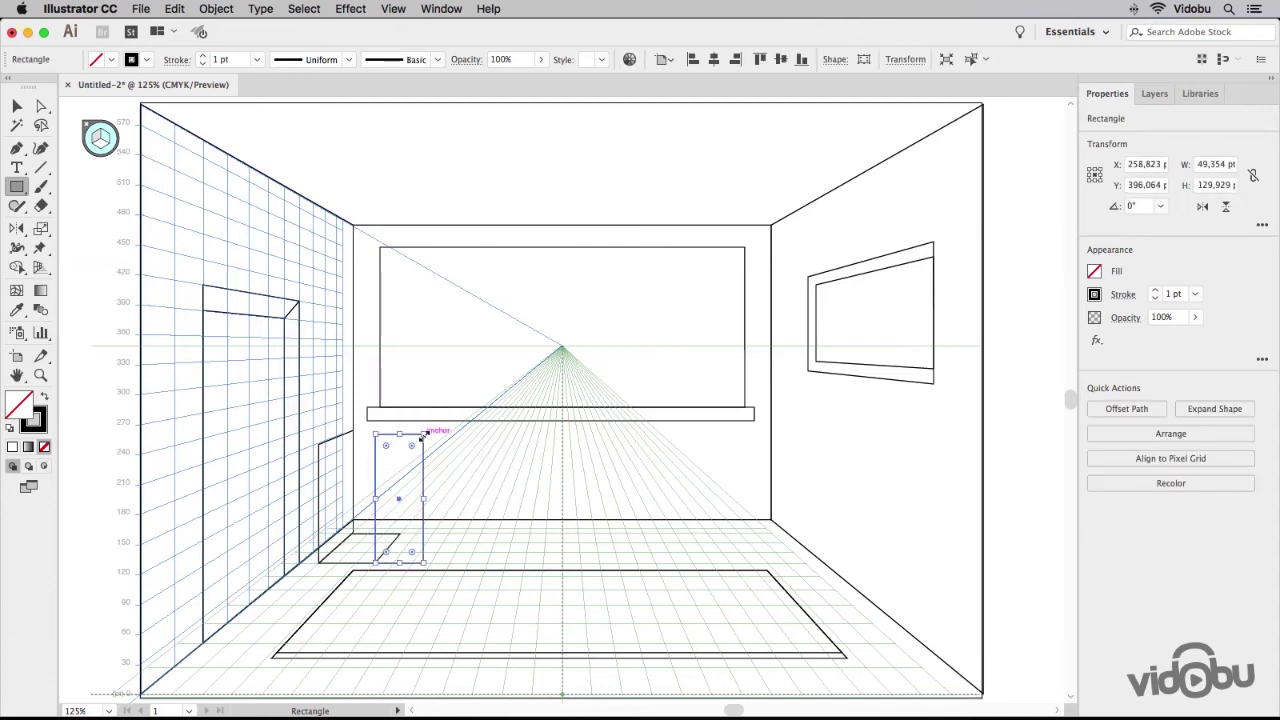
key("ctrl+z")
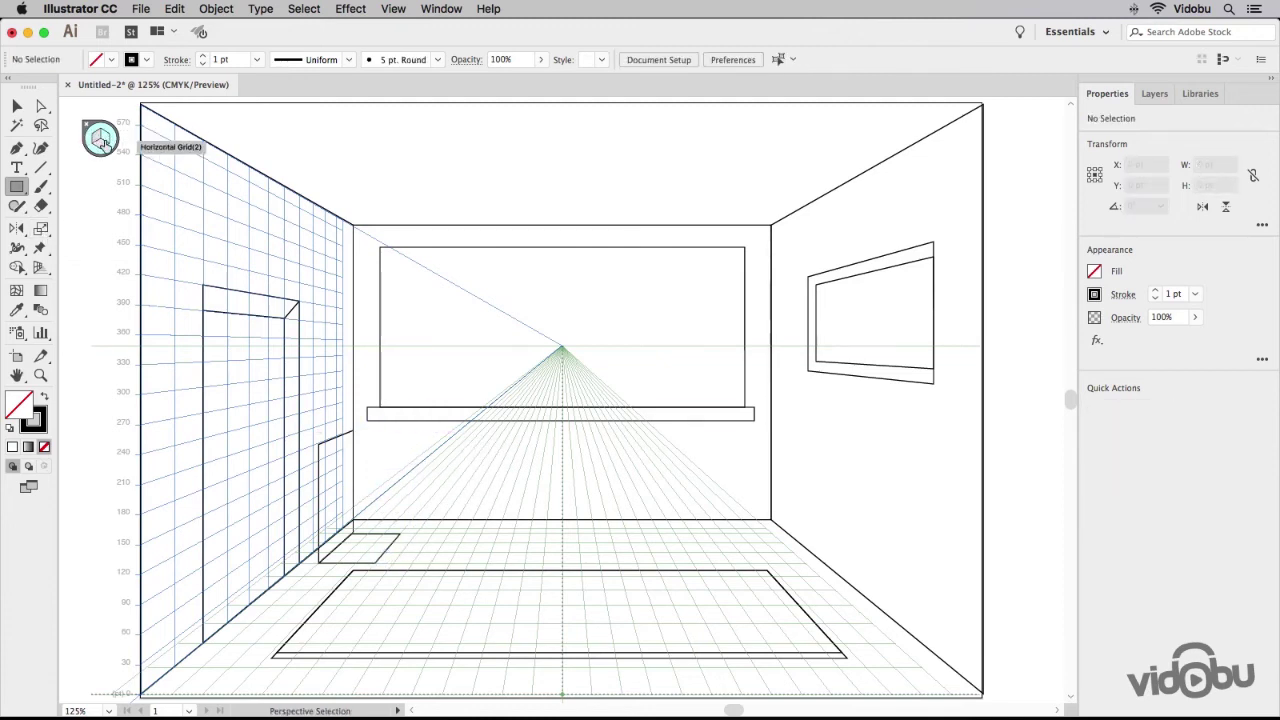
left_click(96, 140)
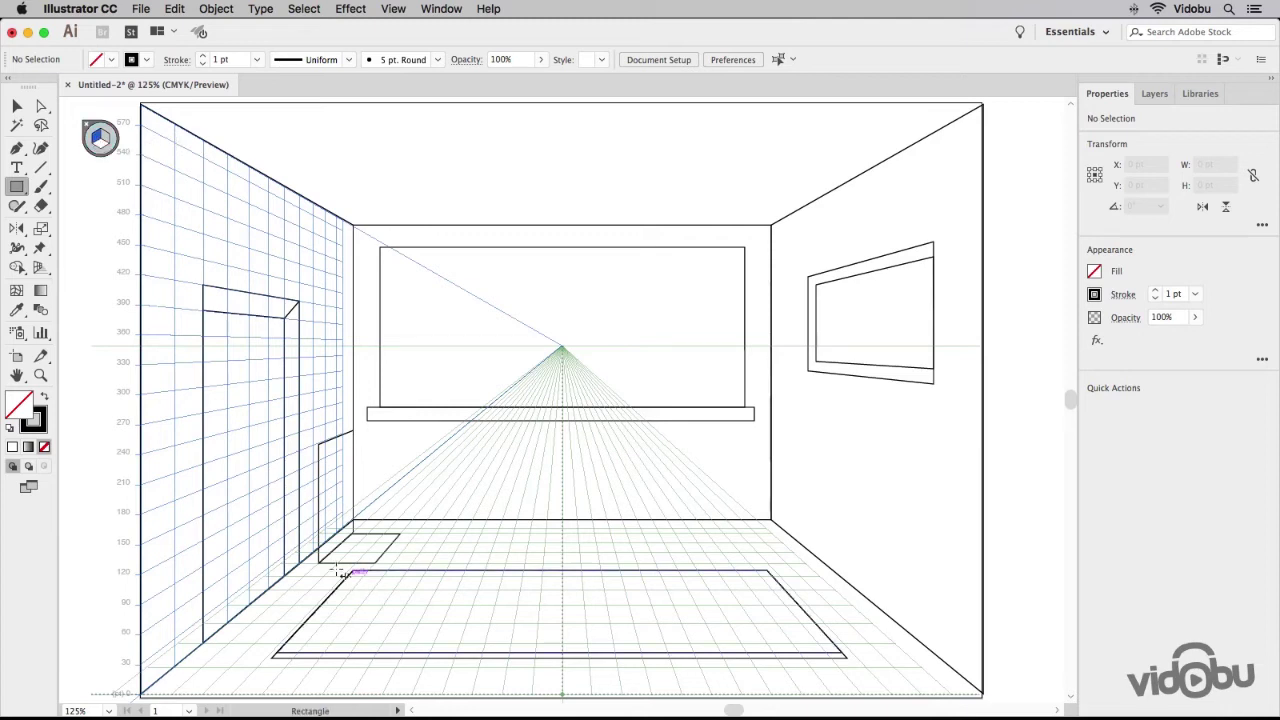
mouse_move(330, 562)
left_mouse_down()
mouse_move(363, 570)
mouse_move(345, 566)
left_mouse_up()
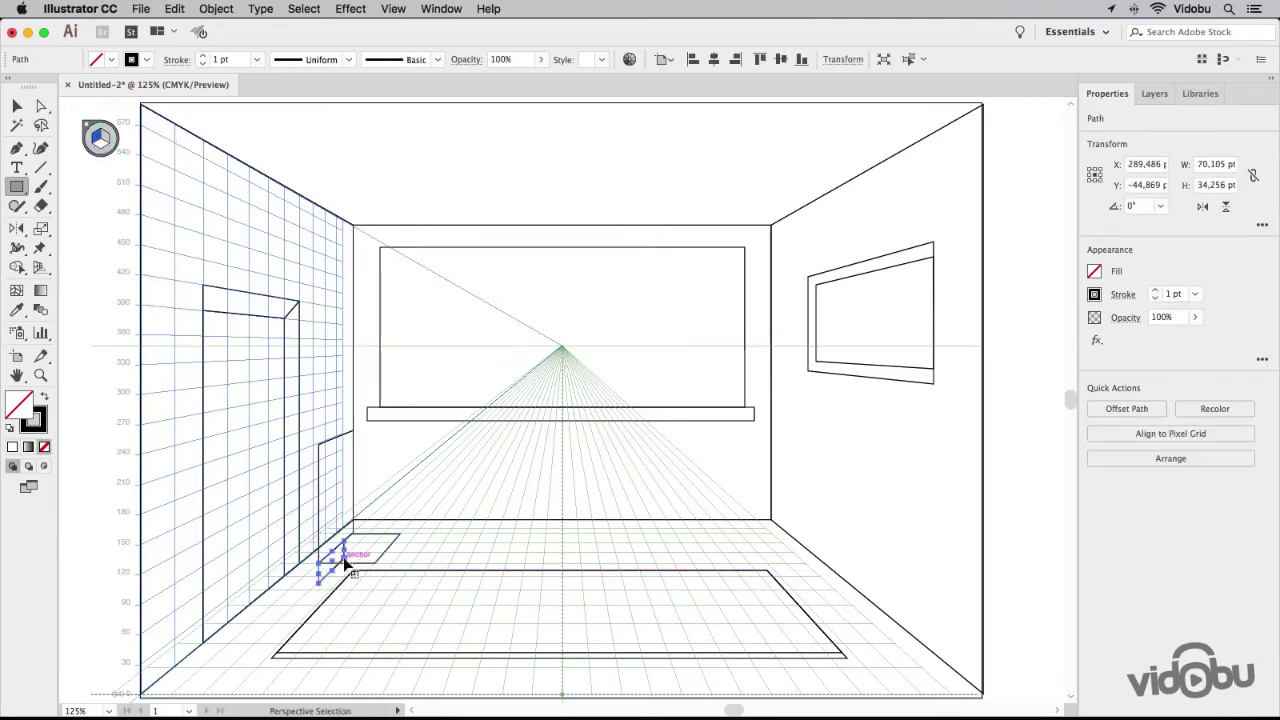
key("ctrl+z")
left_click_drag(321, 448, 363, 542)
left_click(17, 106)
Undo the accidental panel move and draw a second upright panel at the footprint's front edge
key("ctrl+z")
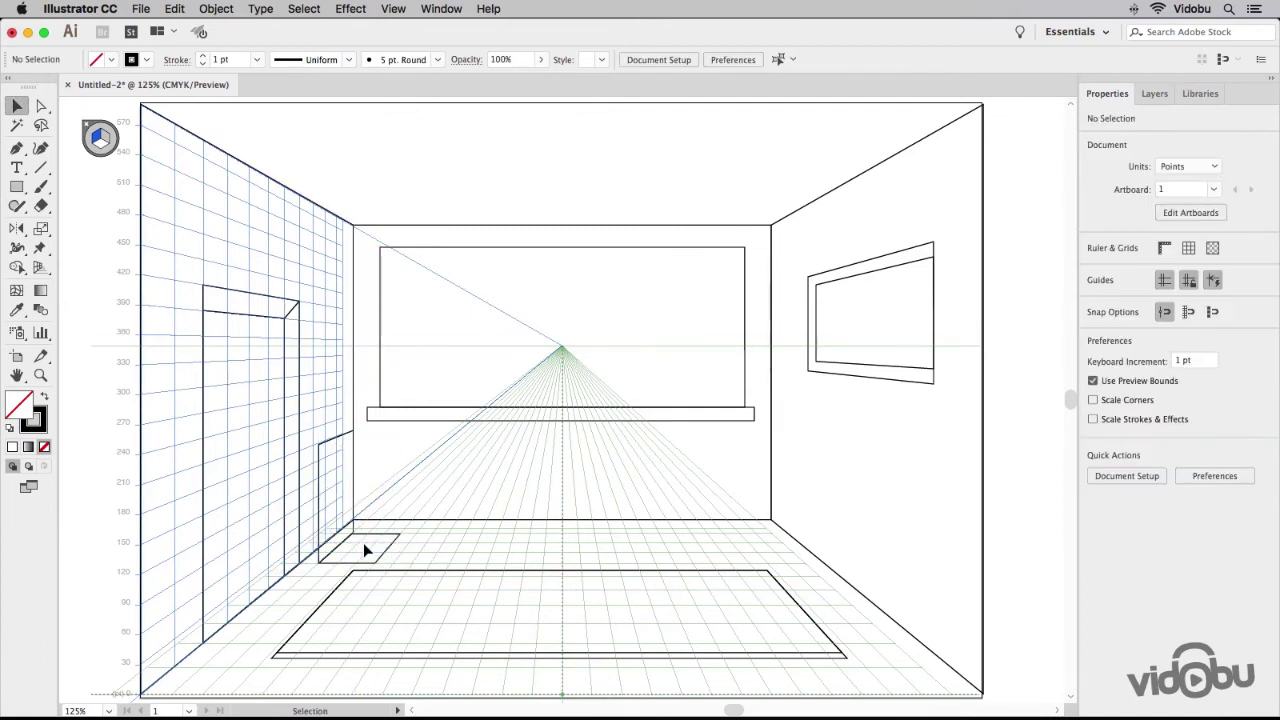
left_click(18, 187)
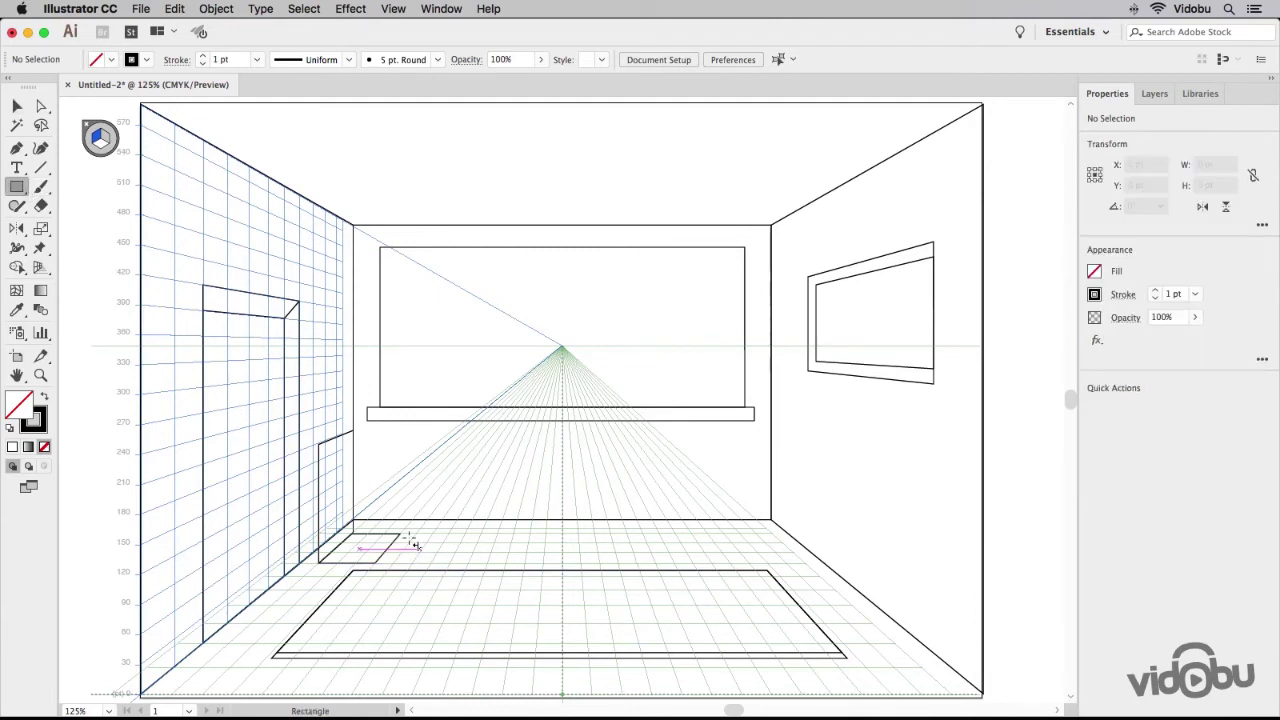
mouse_move(405, 539)
left_mouse_down()
mouse_move(381, 563)
mouse_move(363, 446)
mouse_move(377, 440)
mouse_move(378, 460)
mouse_move(381, 434)
mouse_move(380, 490)
mouse_move(380, 444)
left_mouse_up()
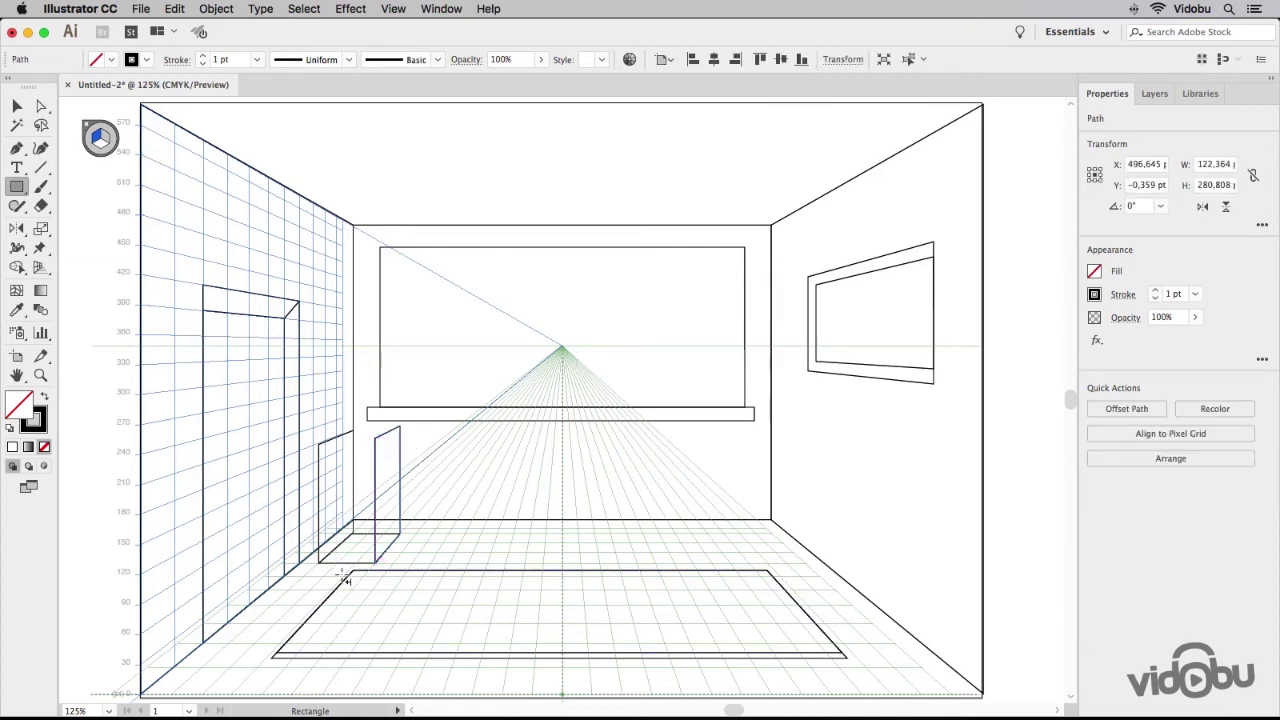
Draw the cabinet's flat top face on the floor plane at the panel's top
left_click(114, 149)
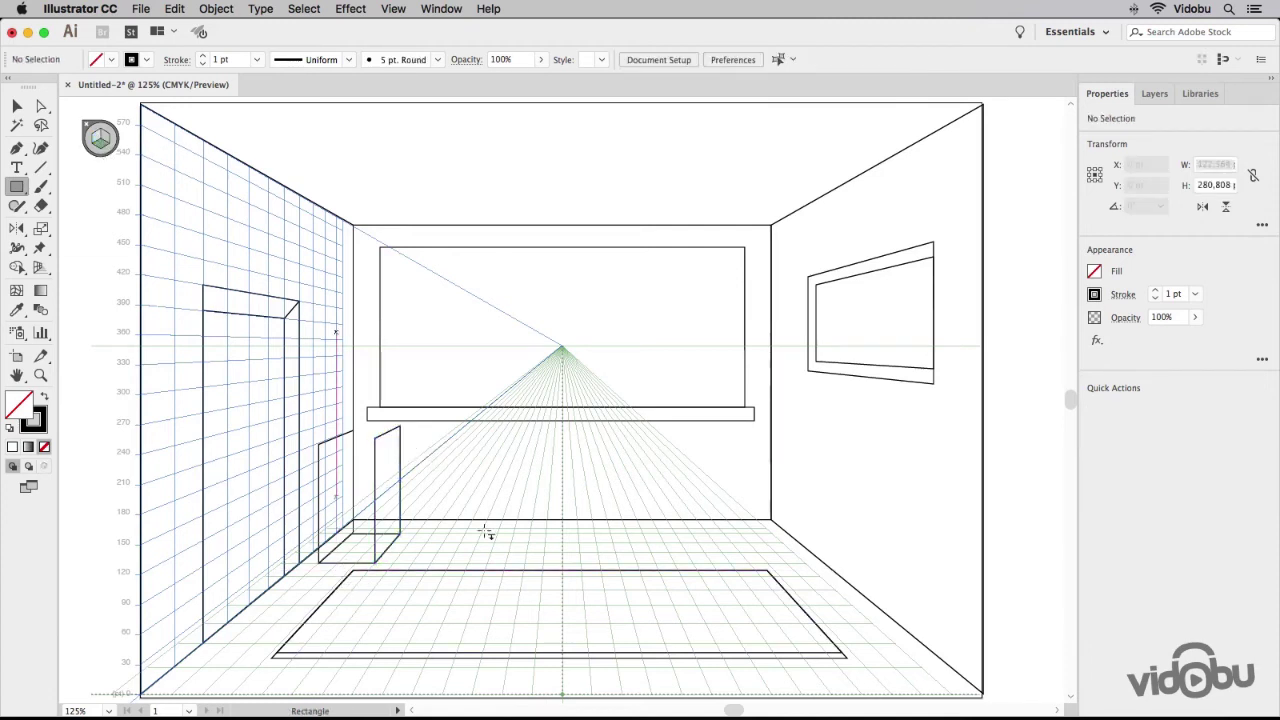
left_click_drag(318, 445, 398, 432)
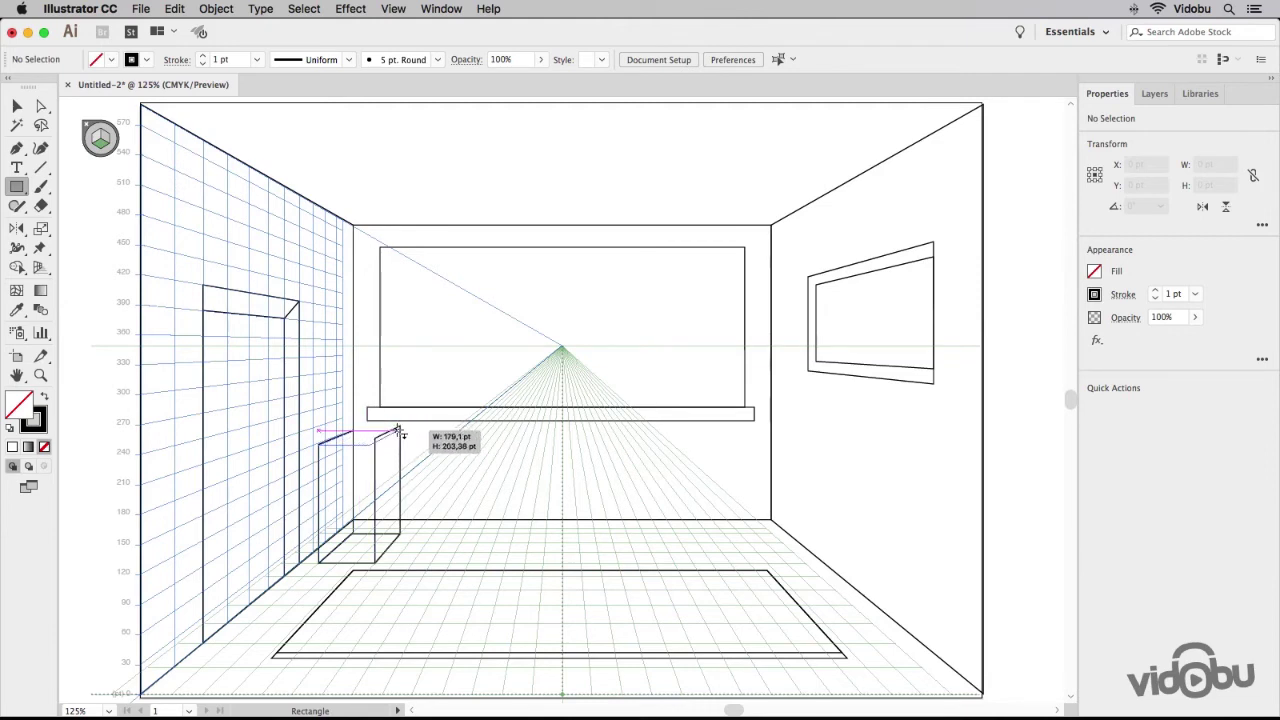
left_click_drag(399, 432, 399, 432)
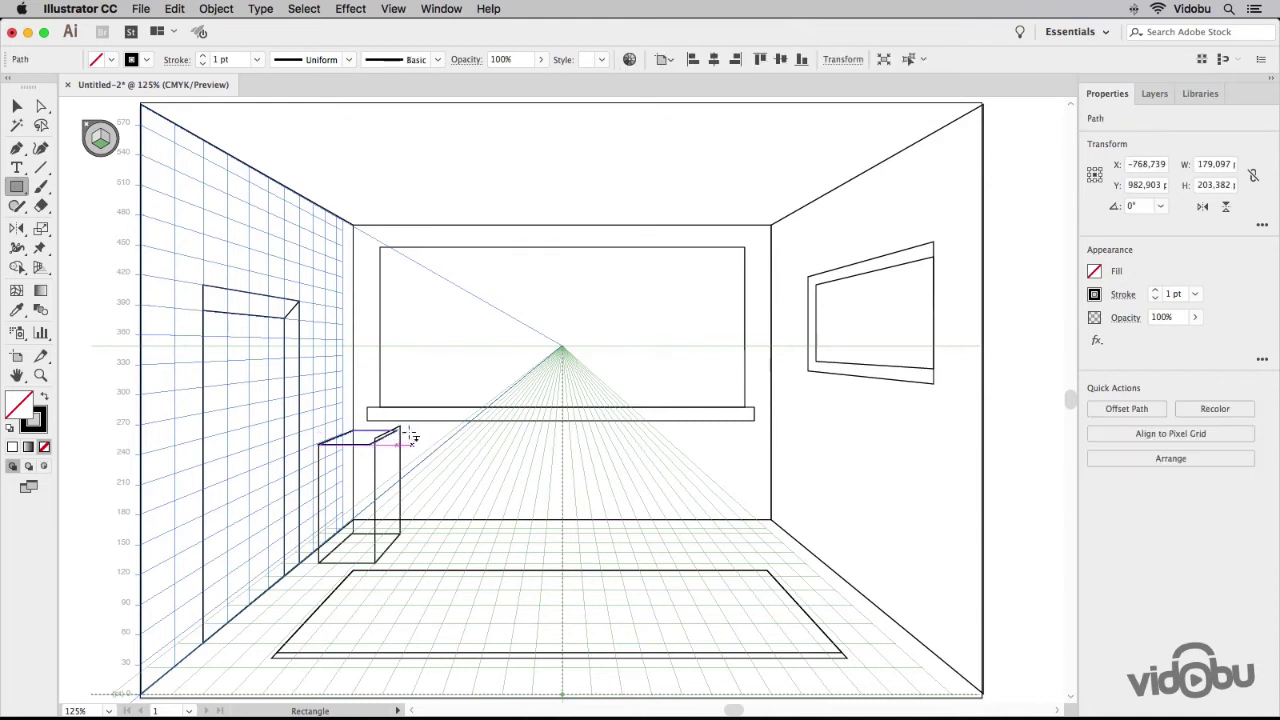
Delete the extra front side panel
left_click(16, 106)
left_click(378, 487)
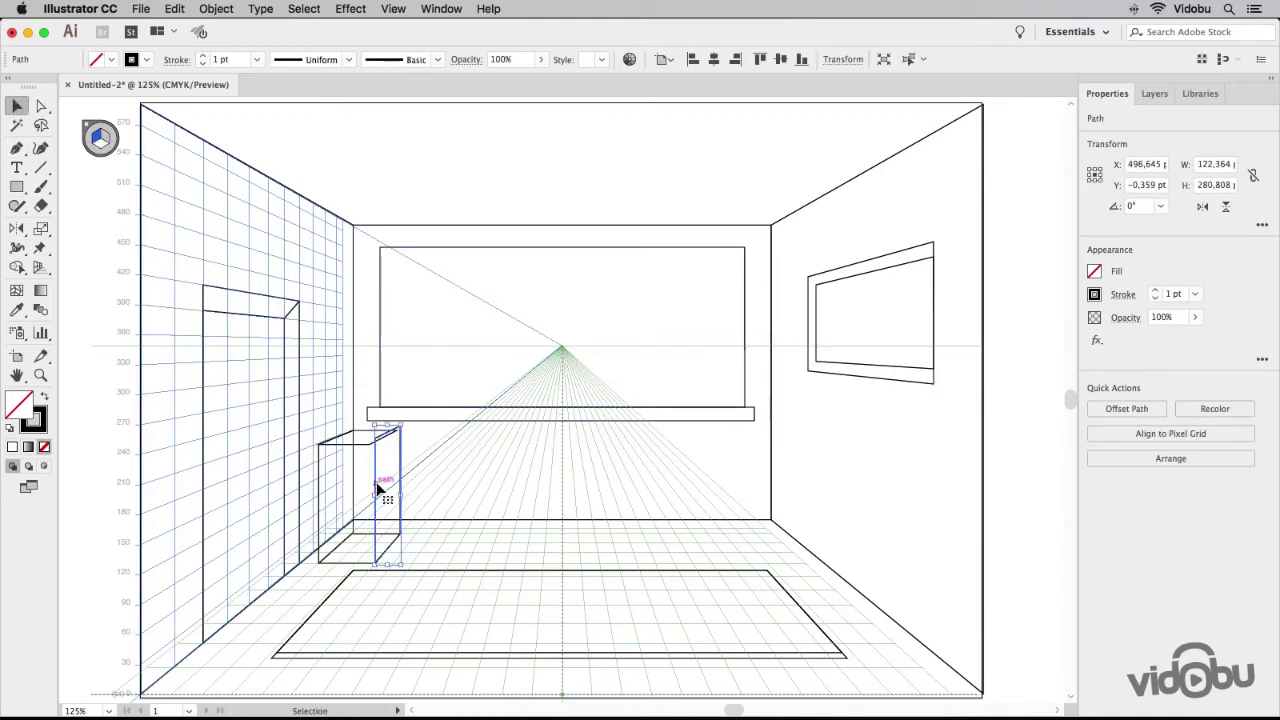
key("Delete")
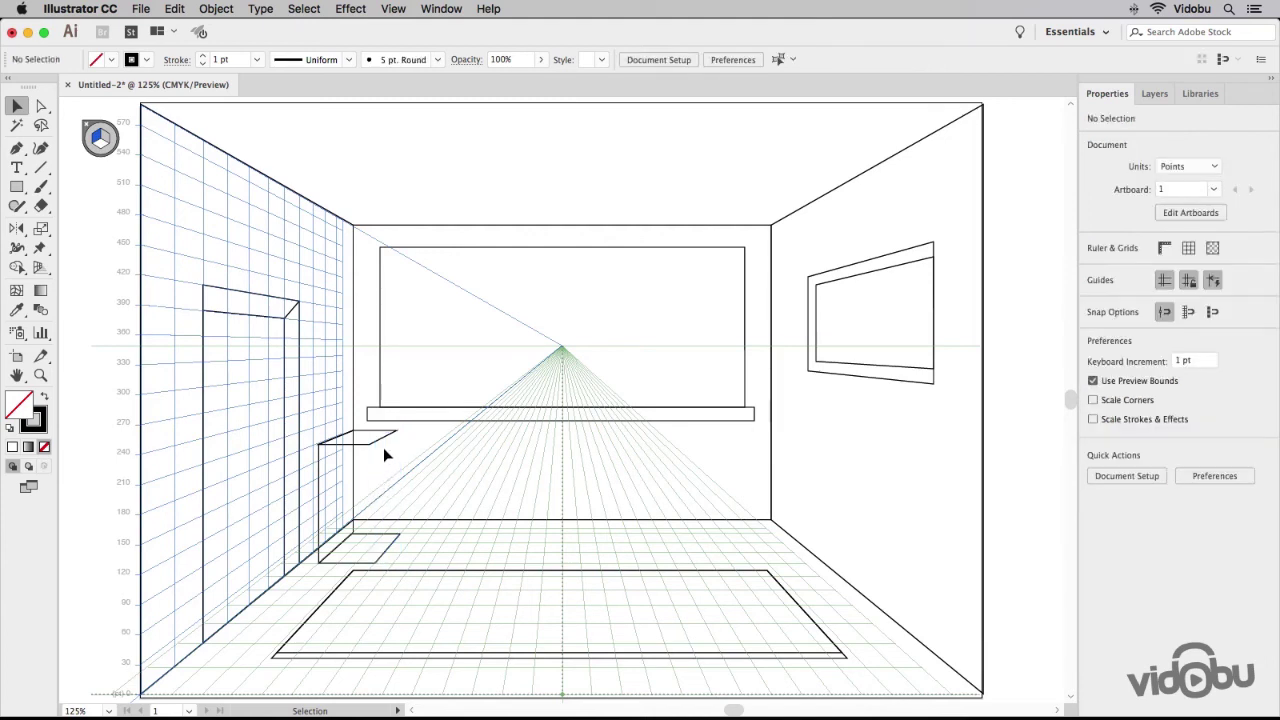
Draw the cabinet's right side face as a perspective rectangle
left_click(16, 187)
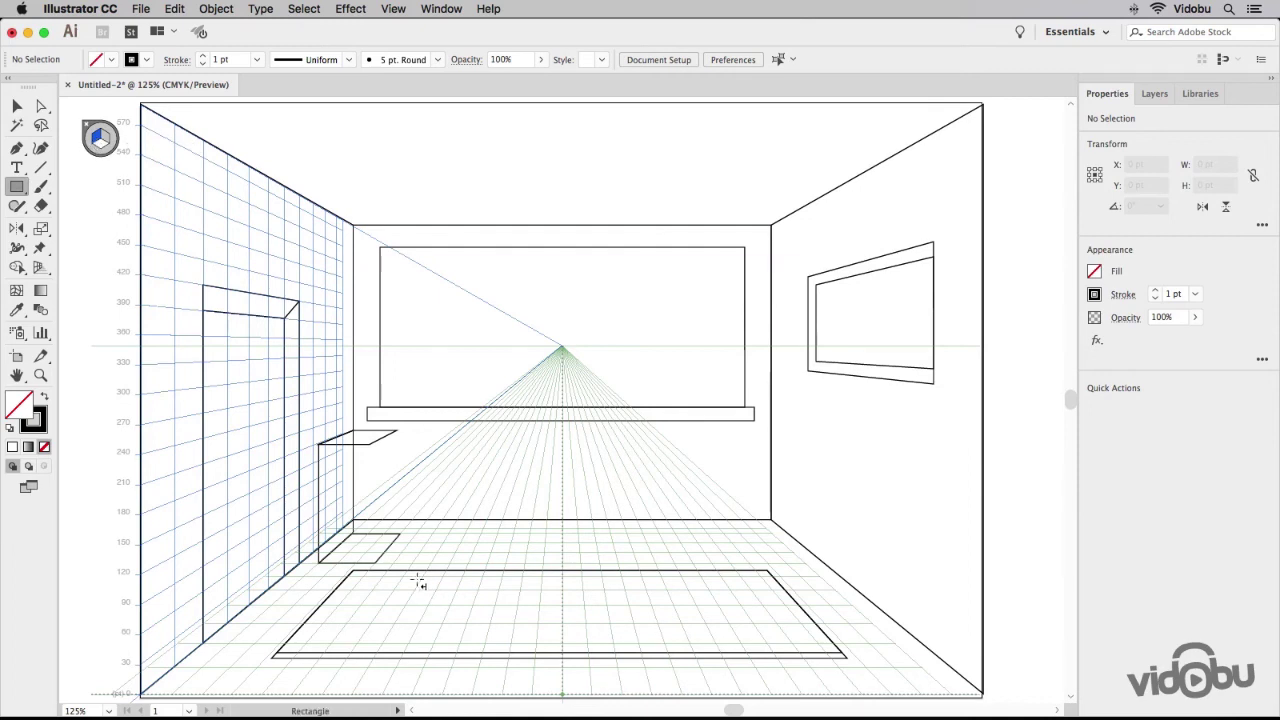
mouse_move(378, 563)
left_mouse_down()
mouse_move(401, 488)
mouse_move(399, 430)
left_mouse_up()
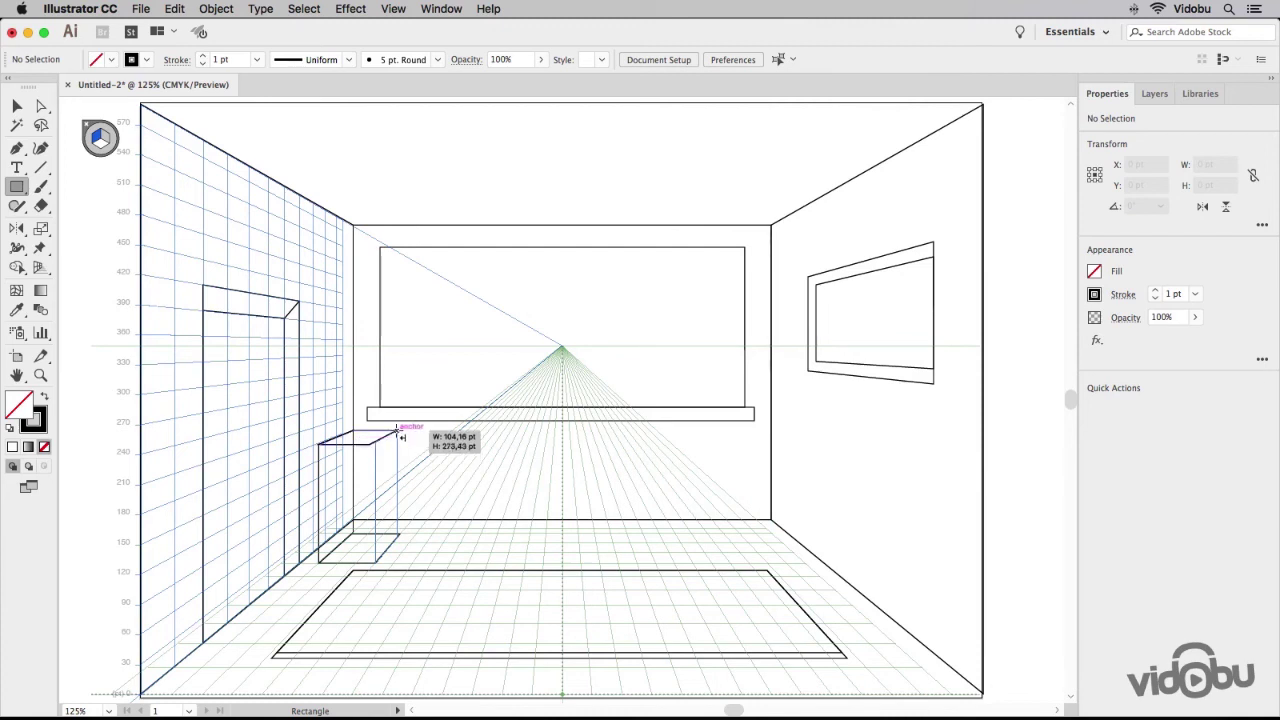
left_click_drag(399, 437, 407, 438)
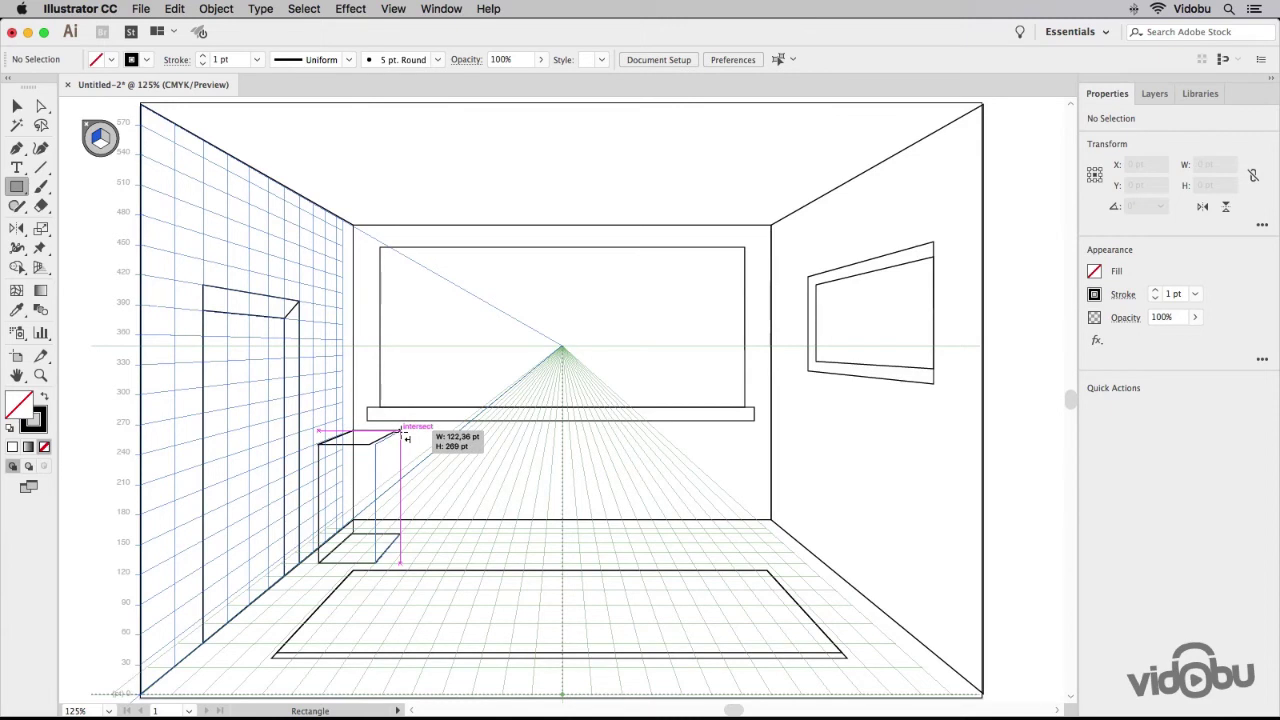
left_click_drag(407, 438, 407, 438)
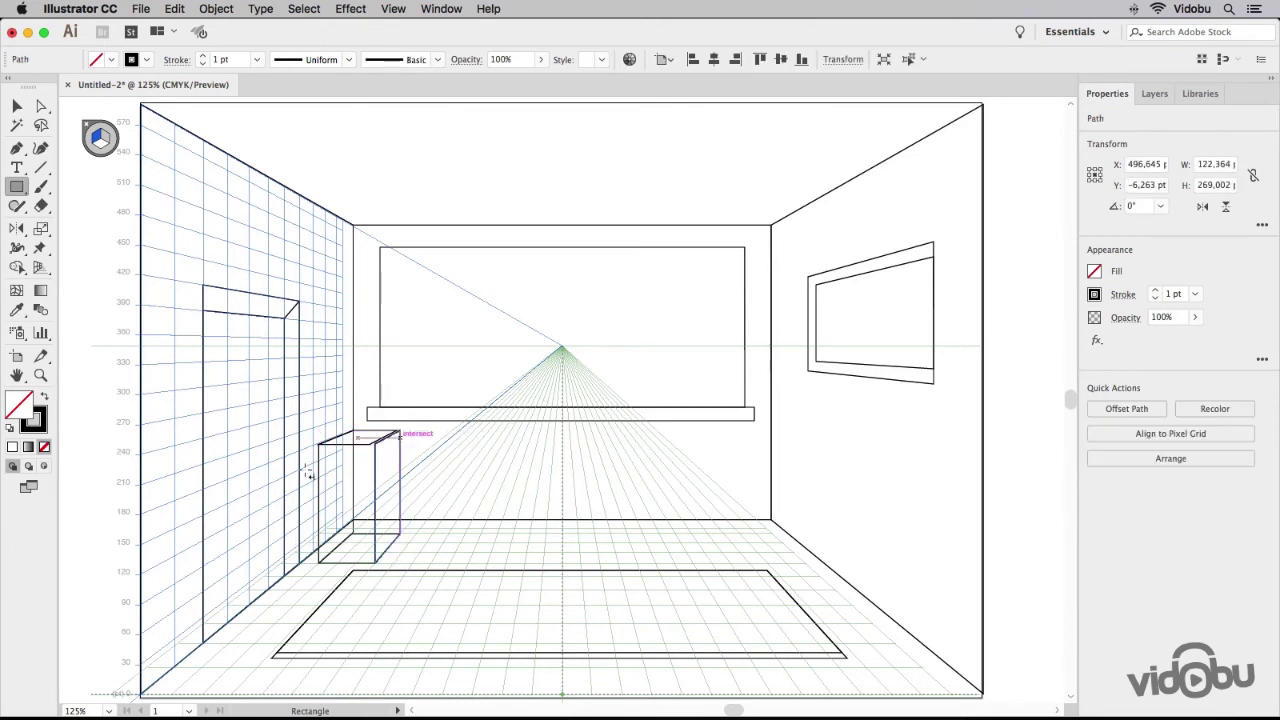
Zoom in on the cabinet and delete its misaligned top face
left_click(44, 378)
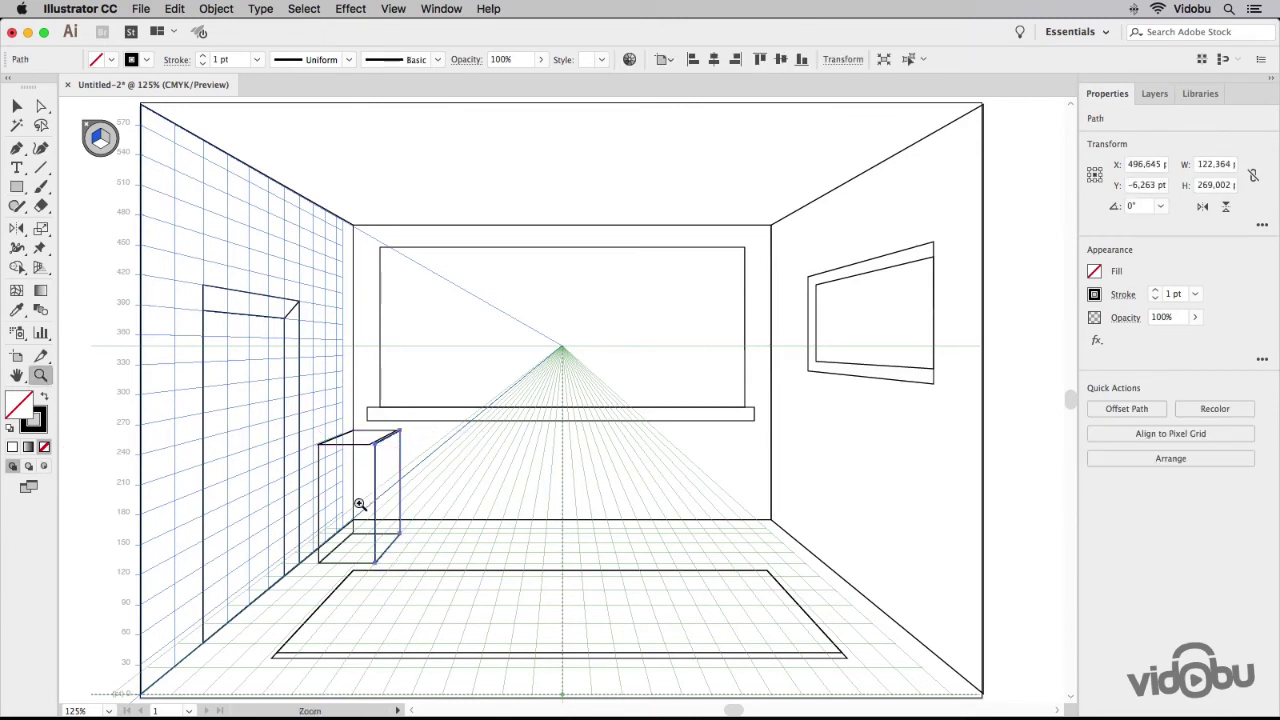
left_click(359, 504)
left_click(639, 489)
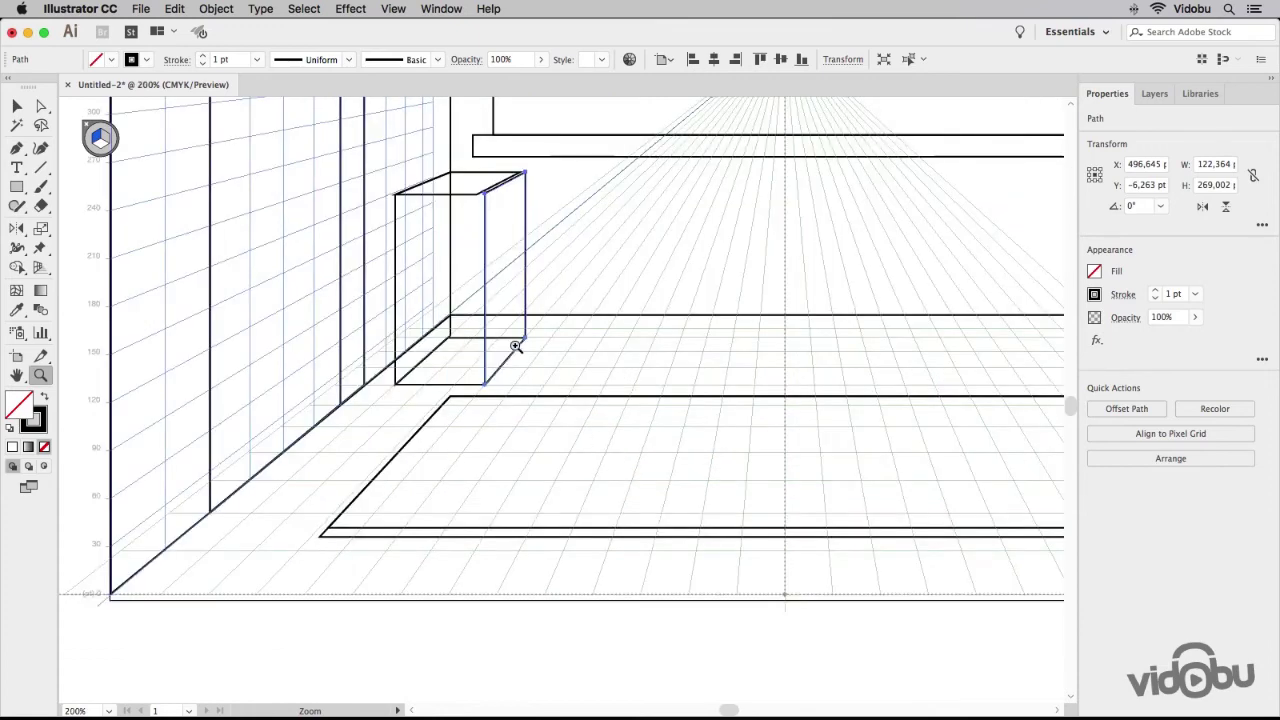
left_click(516, 346)
scroll(580, 380, "up", 5)
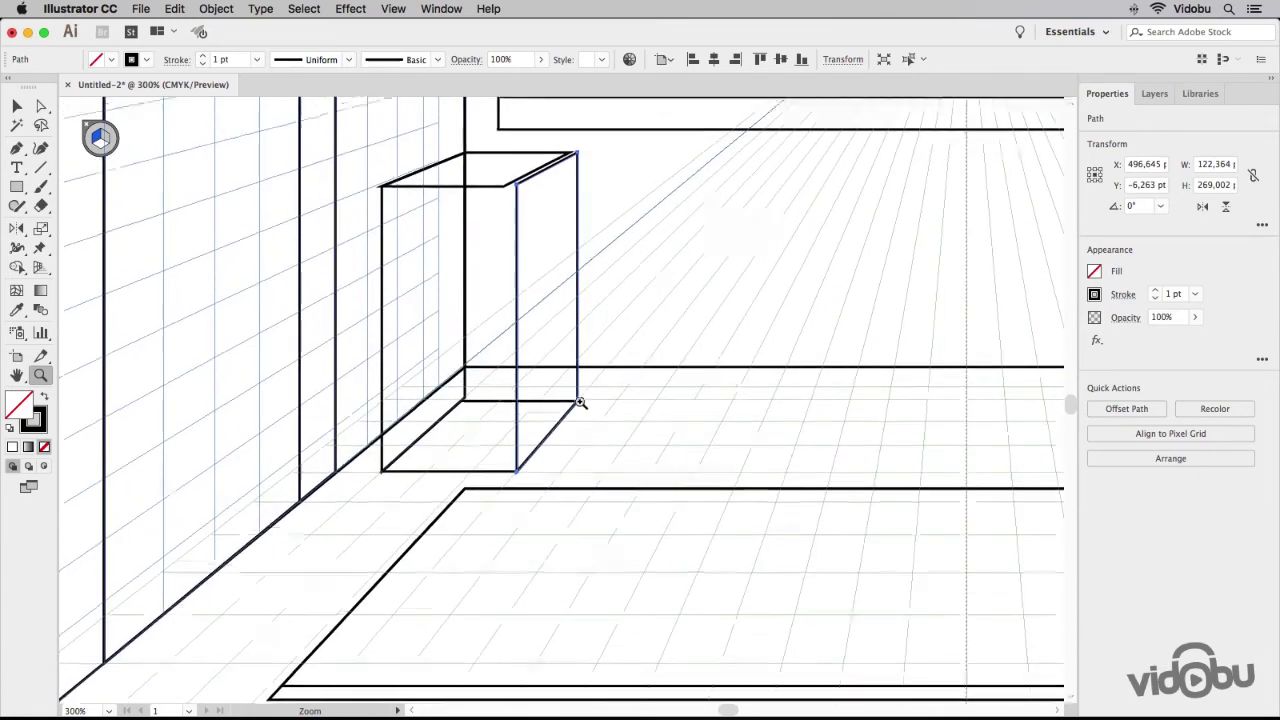
scroll(574, 386, "up", 4)
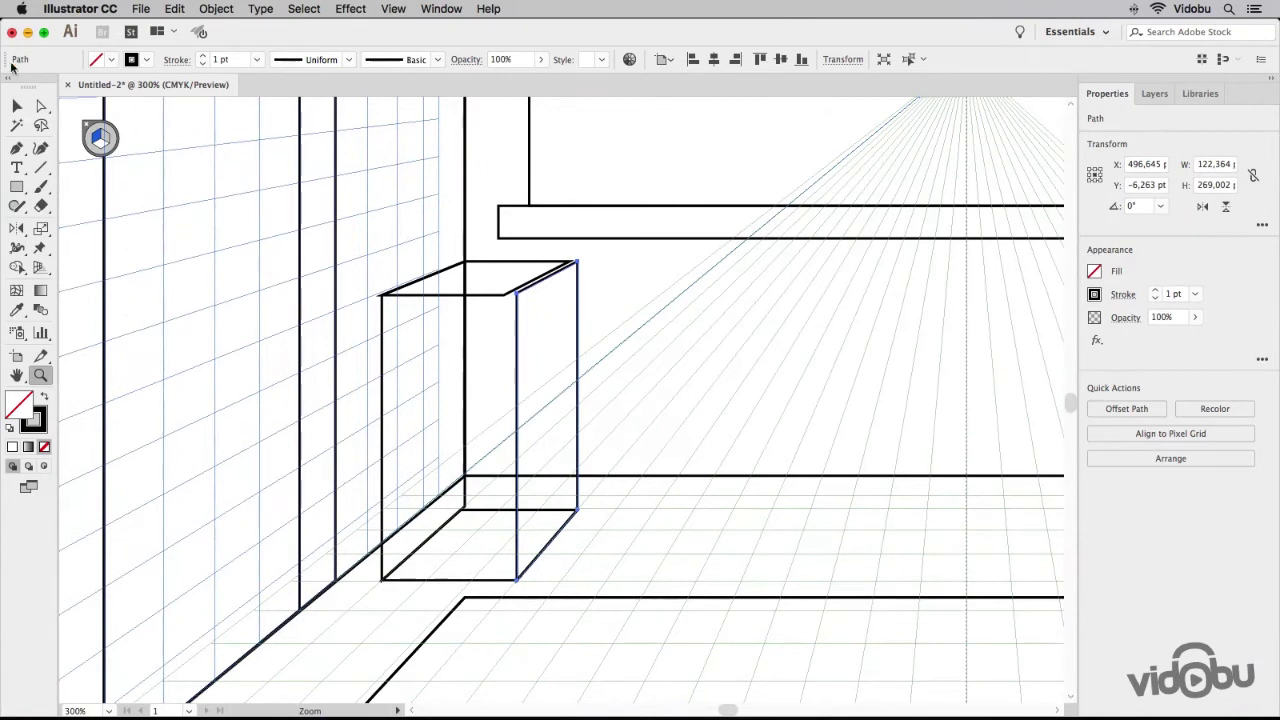
left_click(17, 106)
left_click(491, 297)
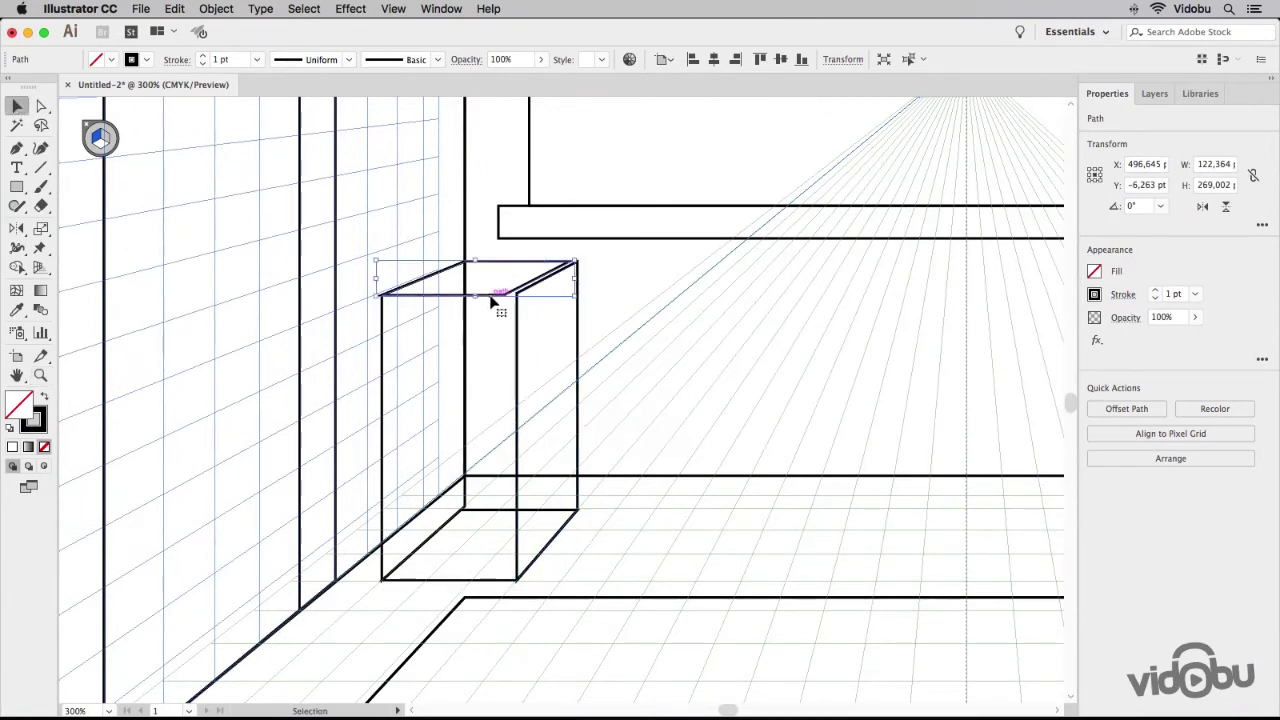
key("Delete")
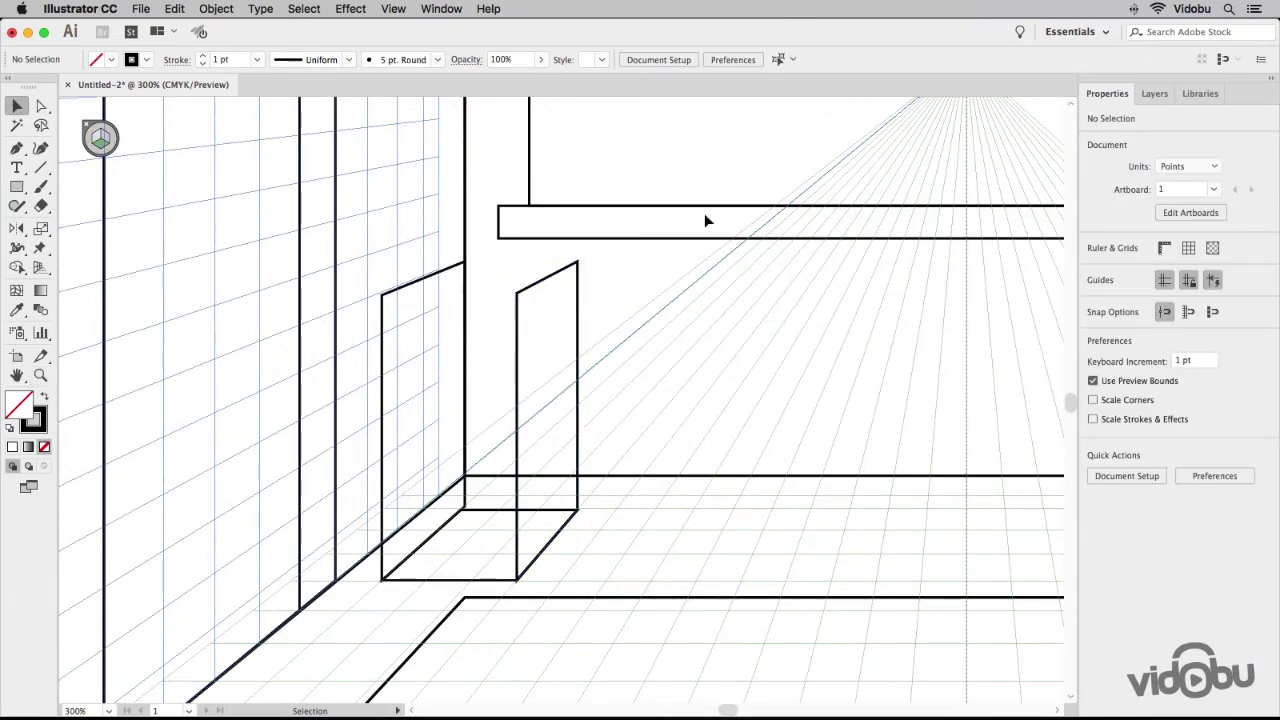
Redraw the top face between the cabinet corners at 192,73 × 193,44 pt and fit the room in view
left_click(17, 187)
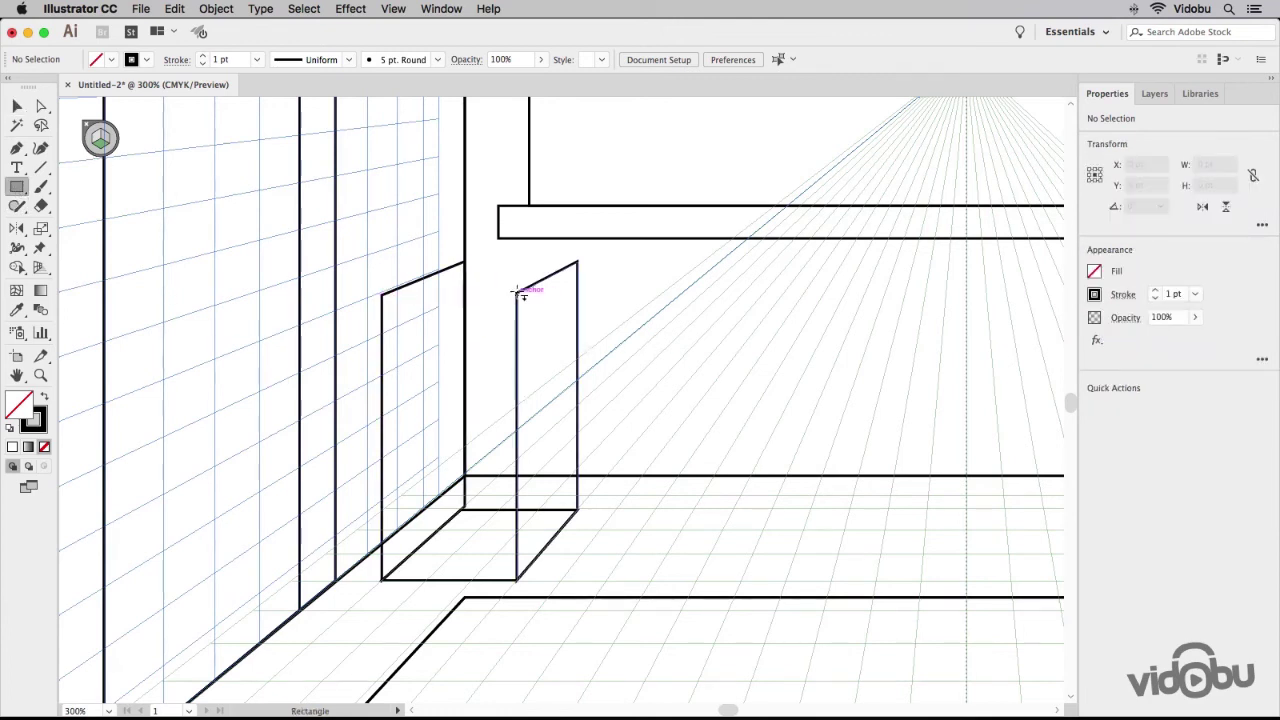
left_click_drag(517, 291, 463, 265)
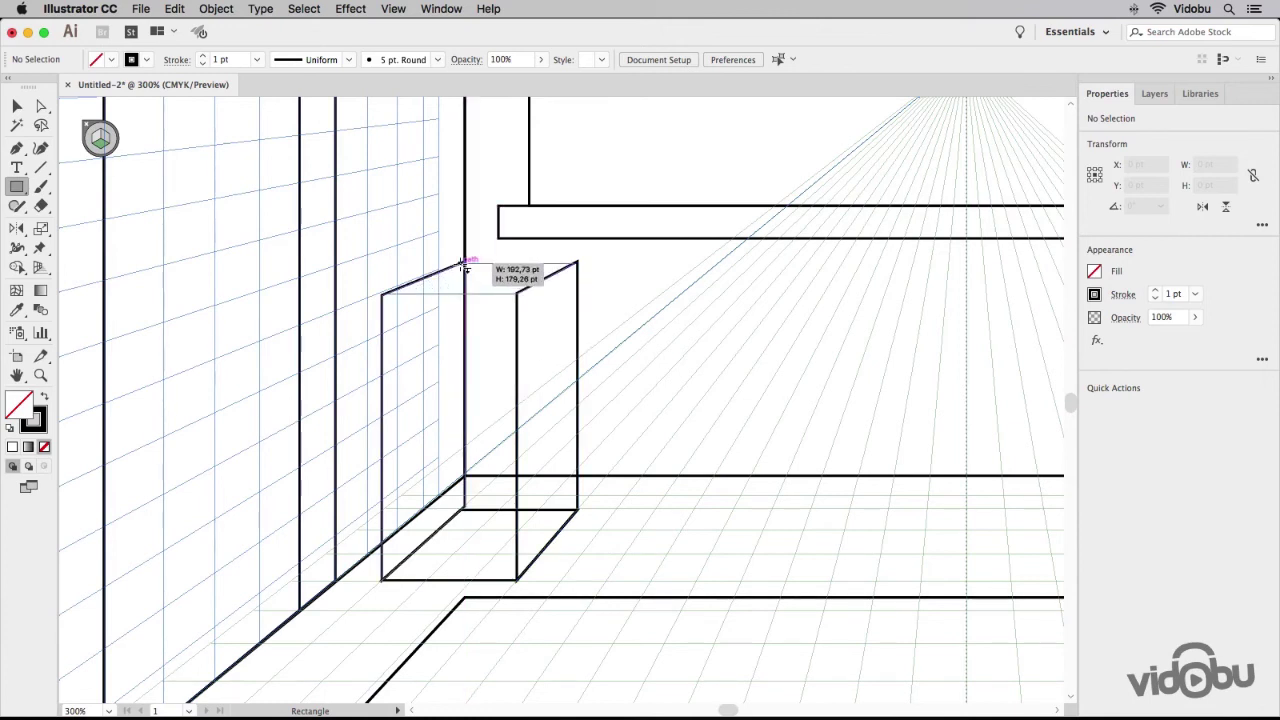
left_click_drag(463, 265, 472, 262)
key("v")
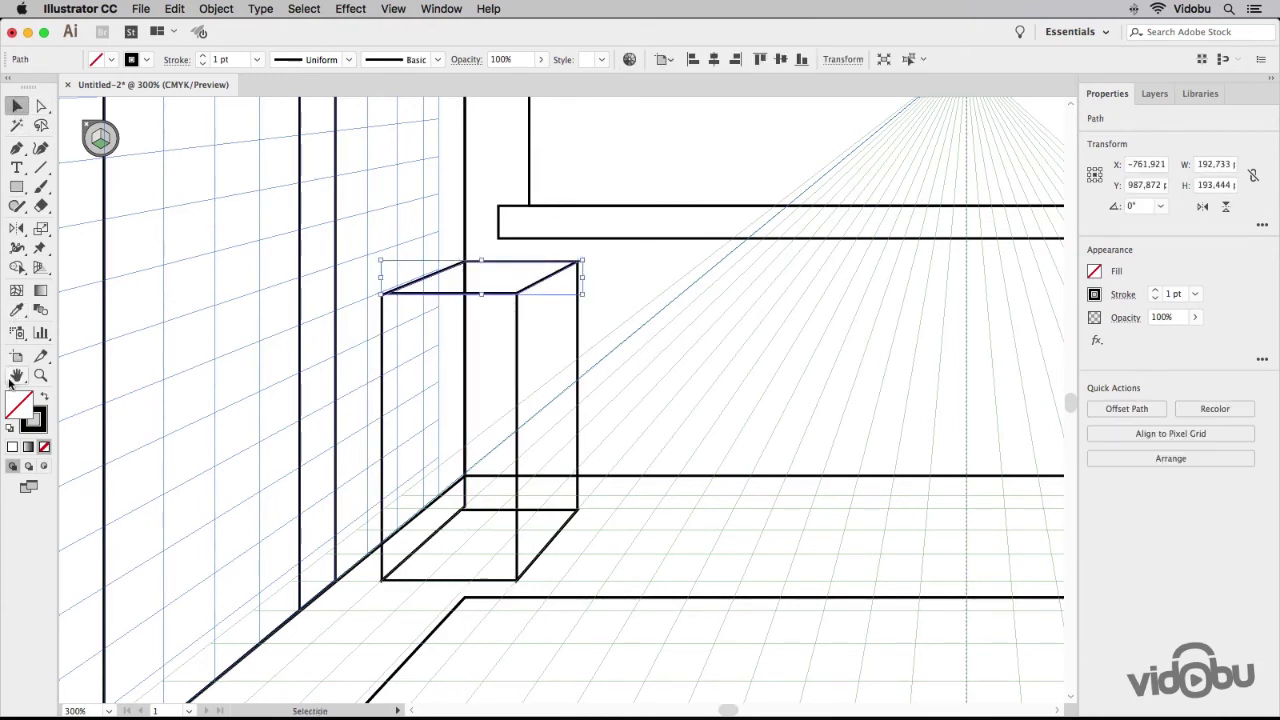
double_click(15, 377)
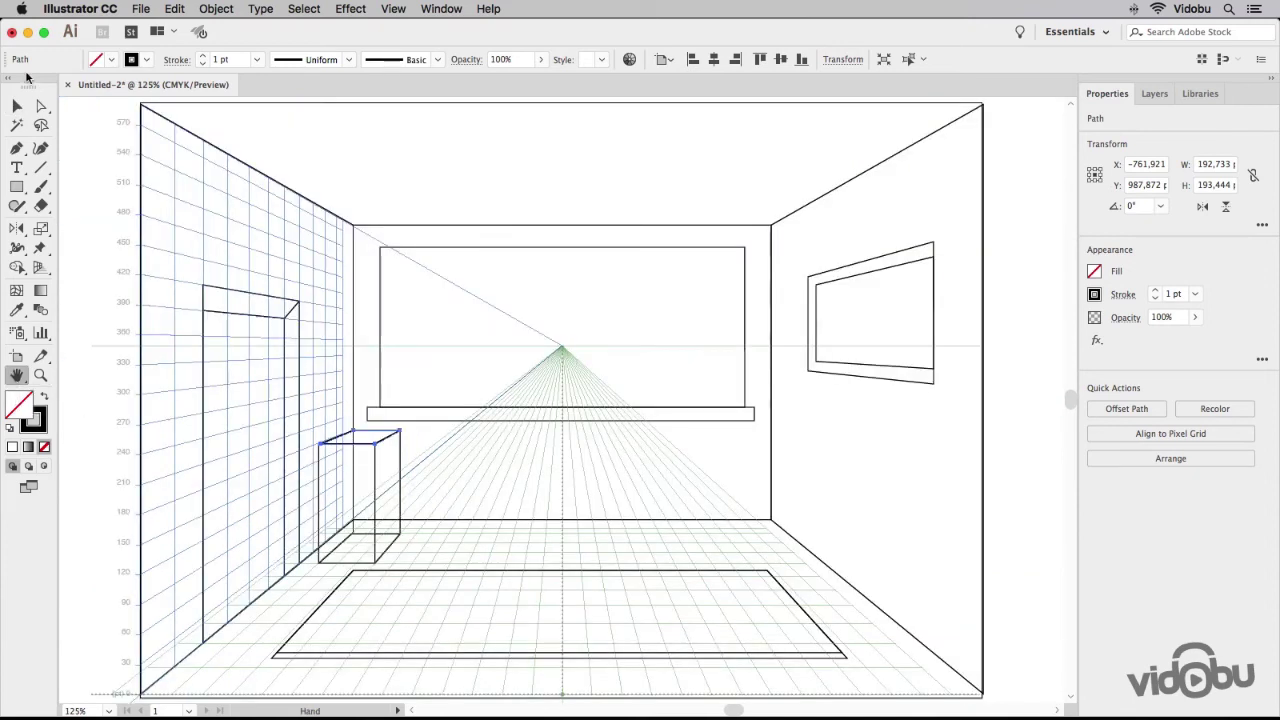
left_click(17, 106)
left_click(591, 117)
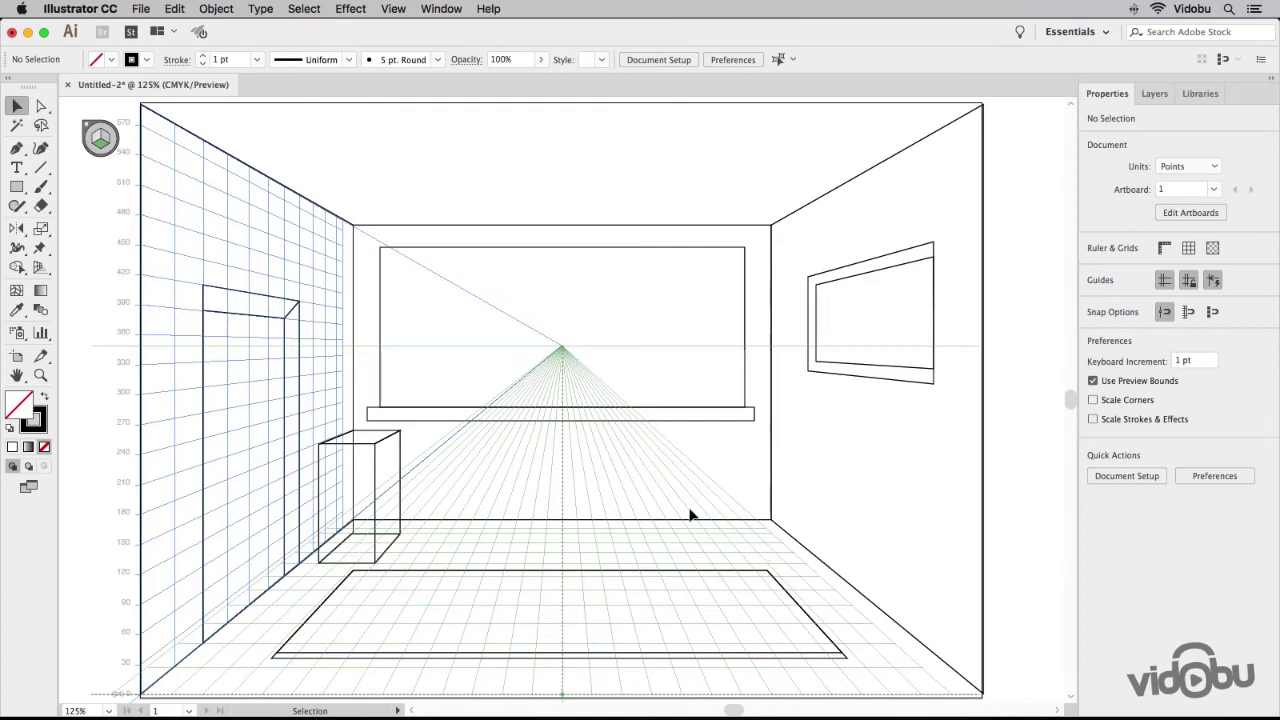
Draw a floor rectangle right of the rug and a thin upright panel at its left edge
left_click(17, 189)
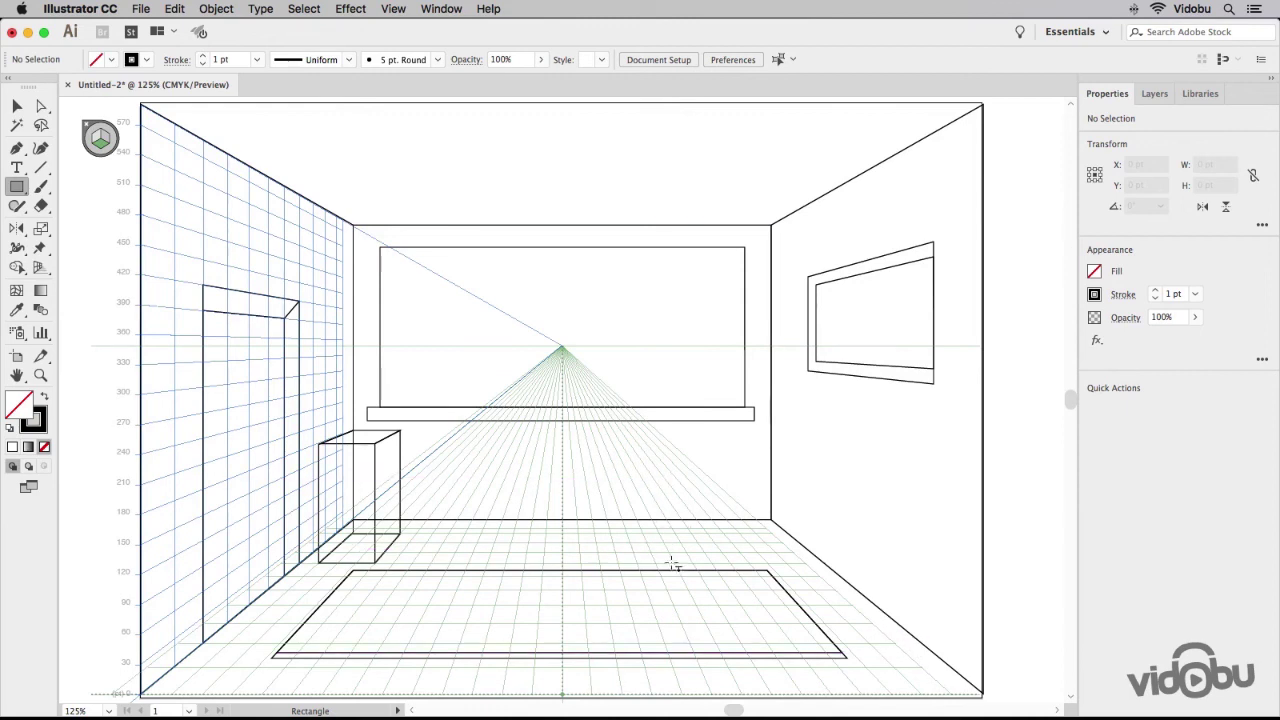
left_click_drag(594, 528, 772, 566)
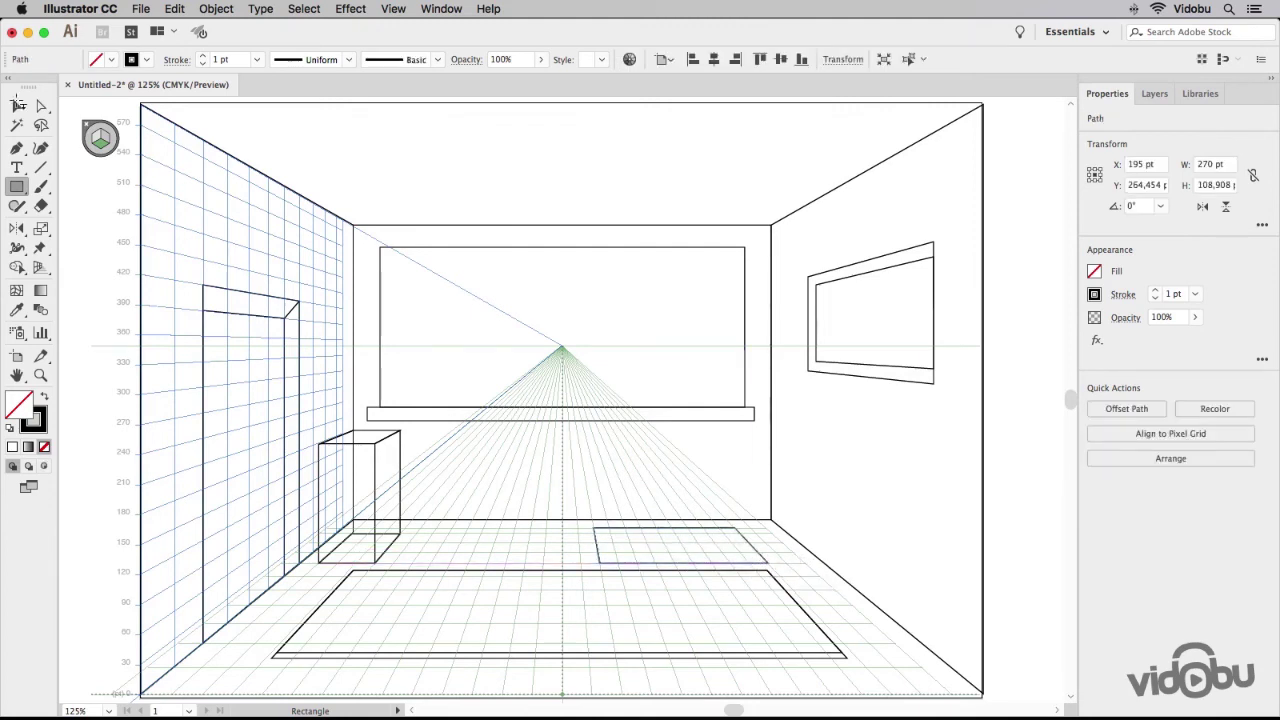
key("ctrl+shift+a")
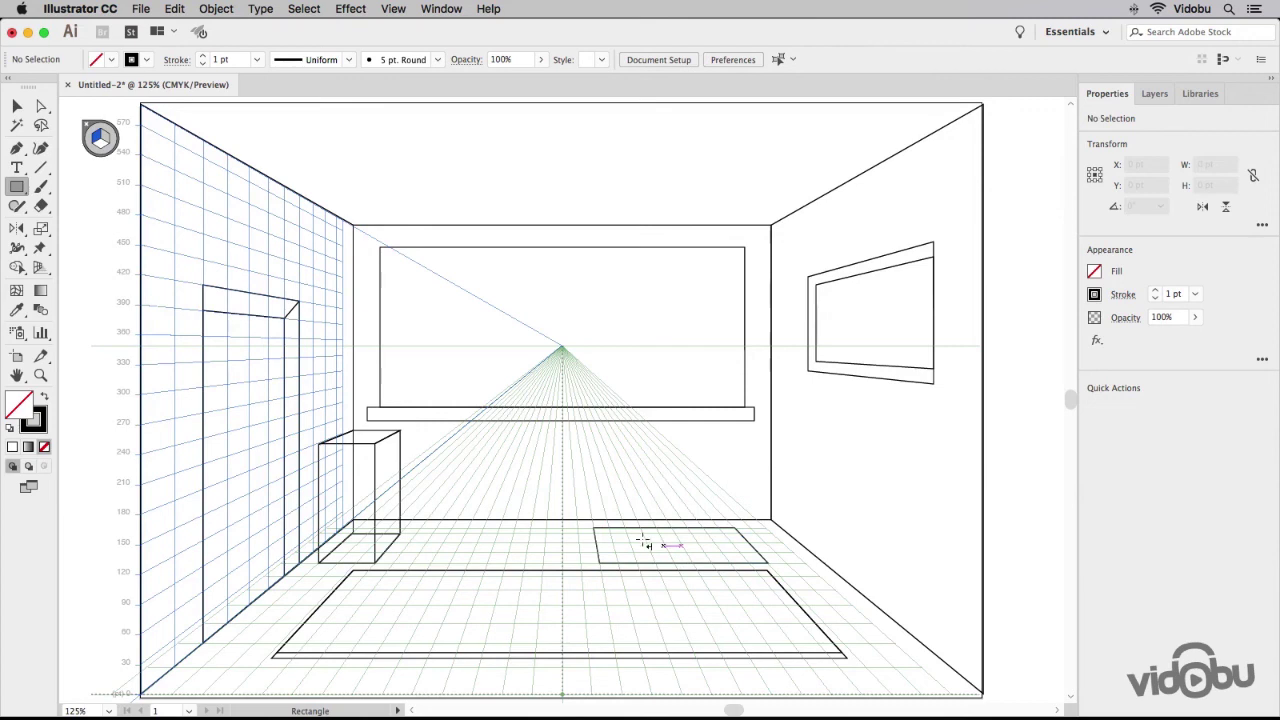
mouse_move(596, 527)
left_mouse_down()
mouse_move(652, 397)
mouse_move(604, 486)
left_mouse_up()
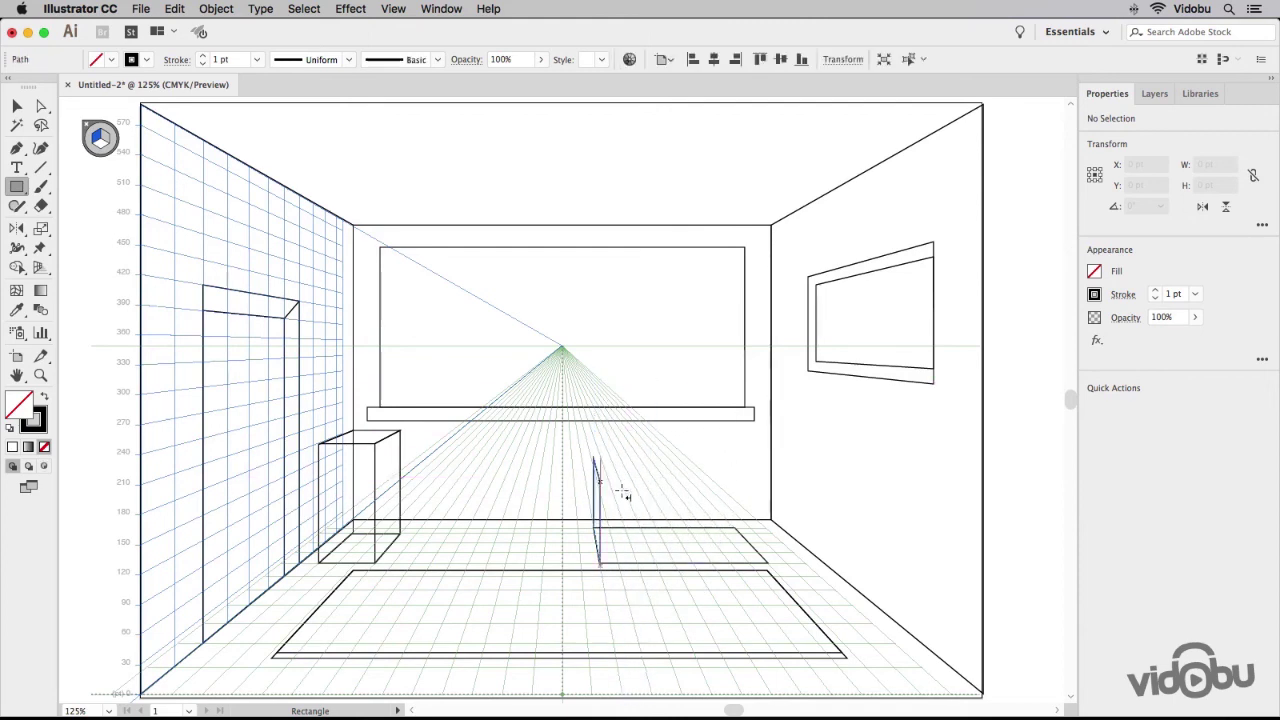
Draw a raised top rectangle on the floor plane from the panel's top corner
key("shift+v")
left_click(102, 143)
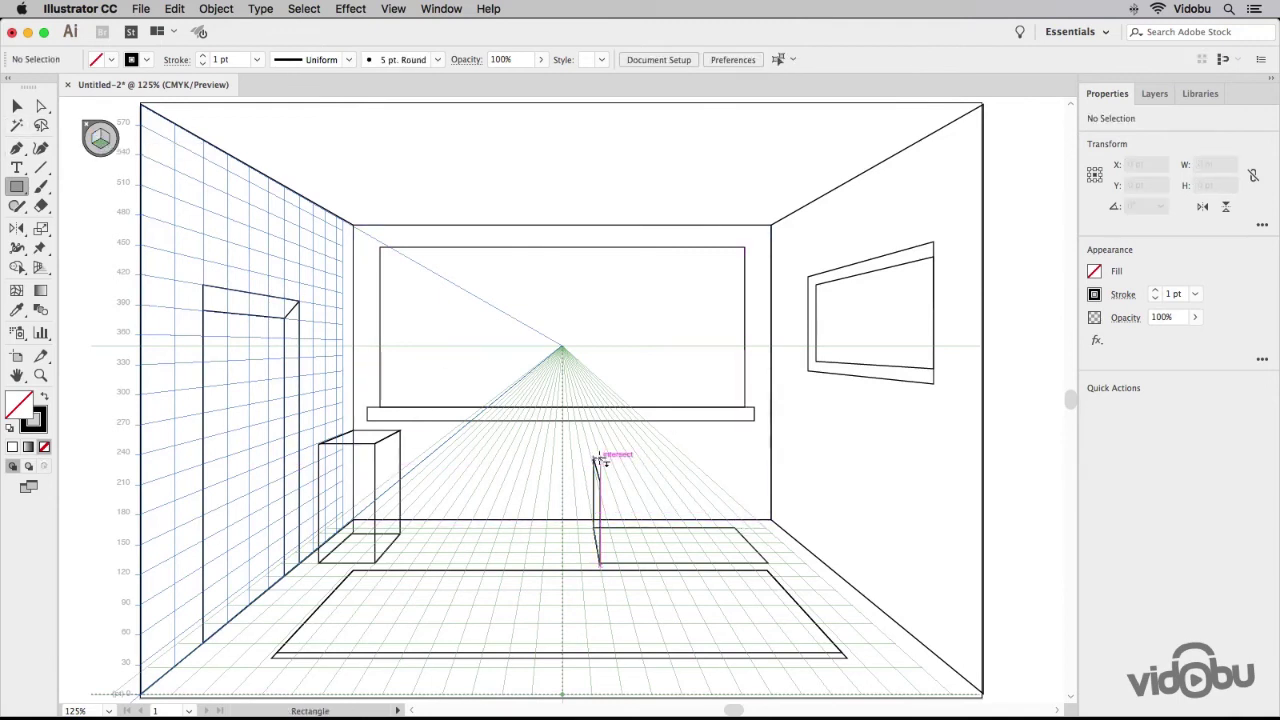
left_click_drag(597, 460, 719, 484)
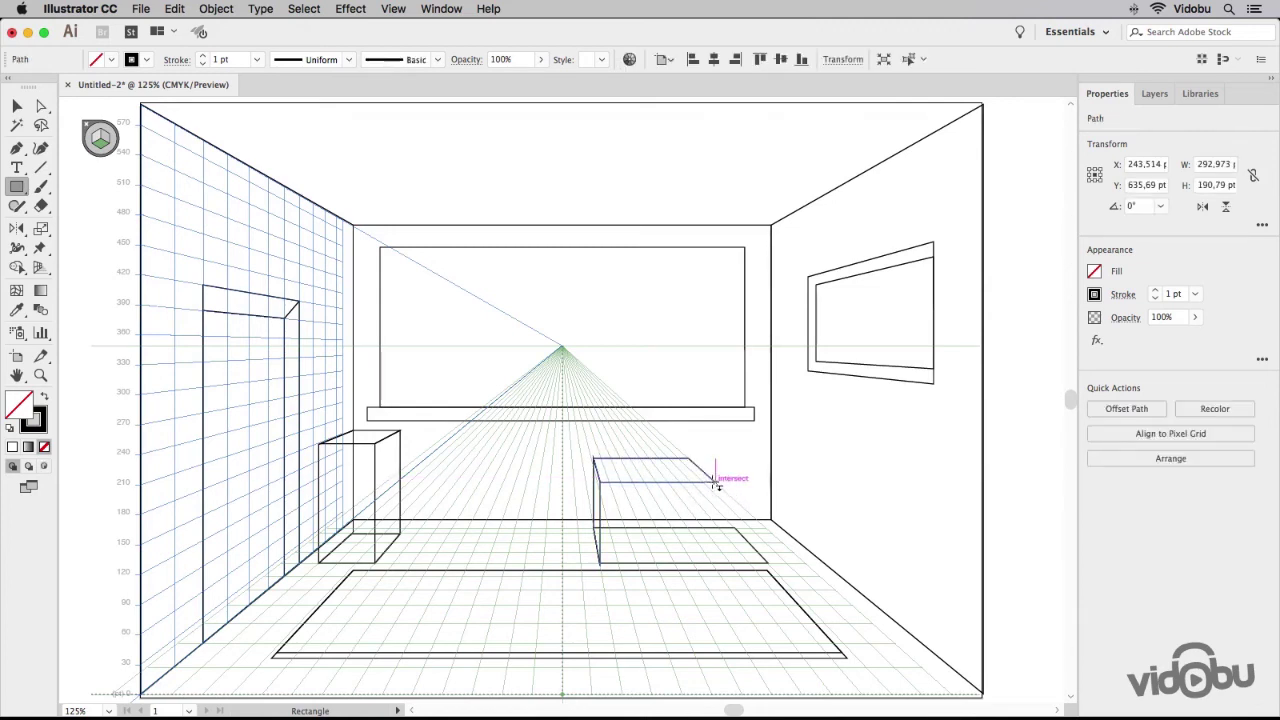
key("shift+v")
left_click(704, 484)
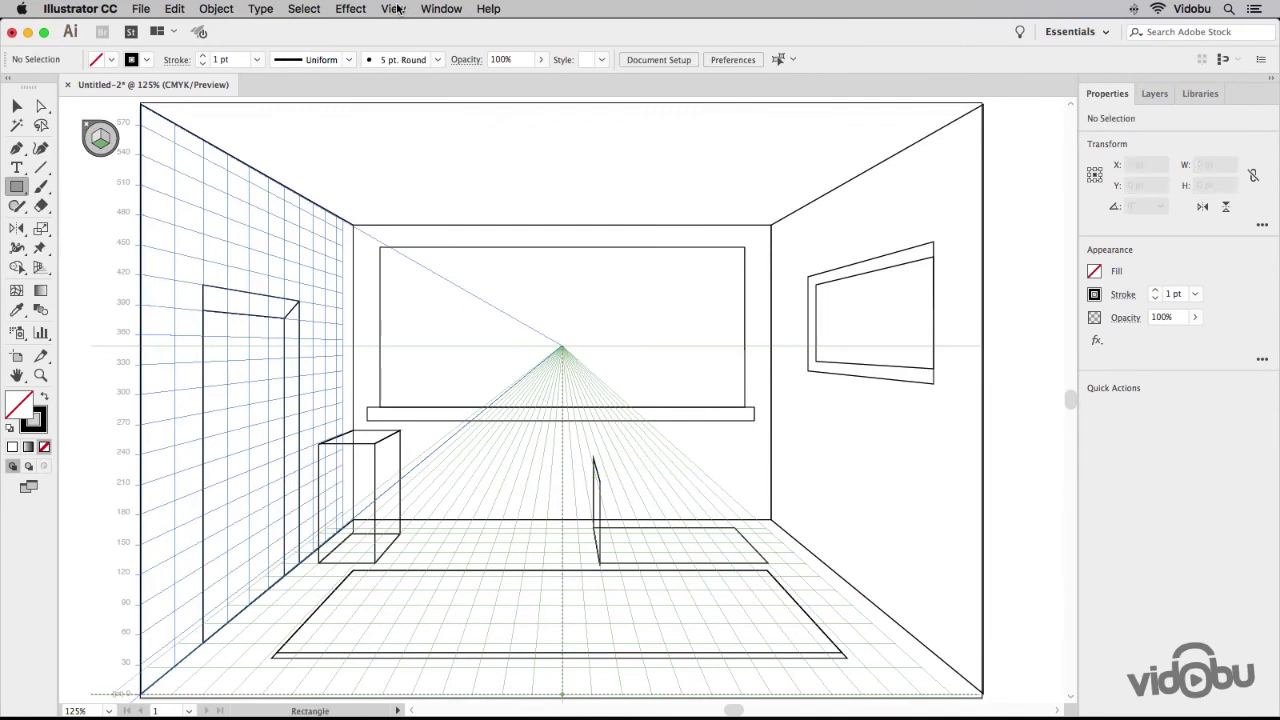
Zoom in on the upright panel and draw a tabletop rectangle from its top corner
left_click(393, 9)
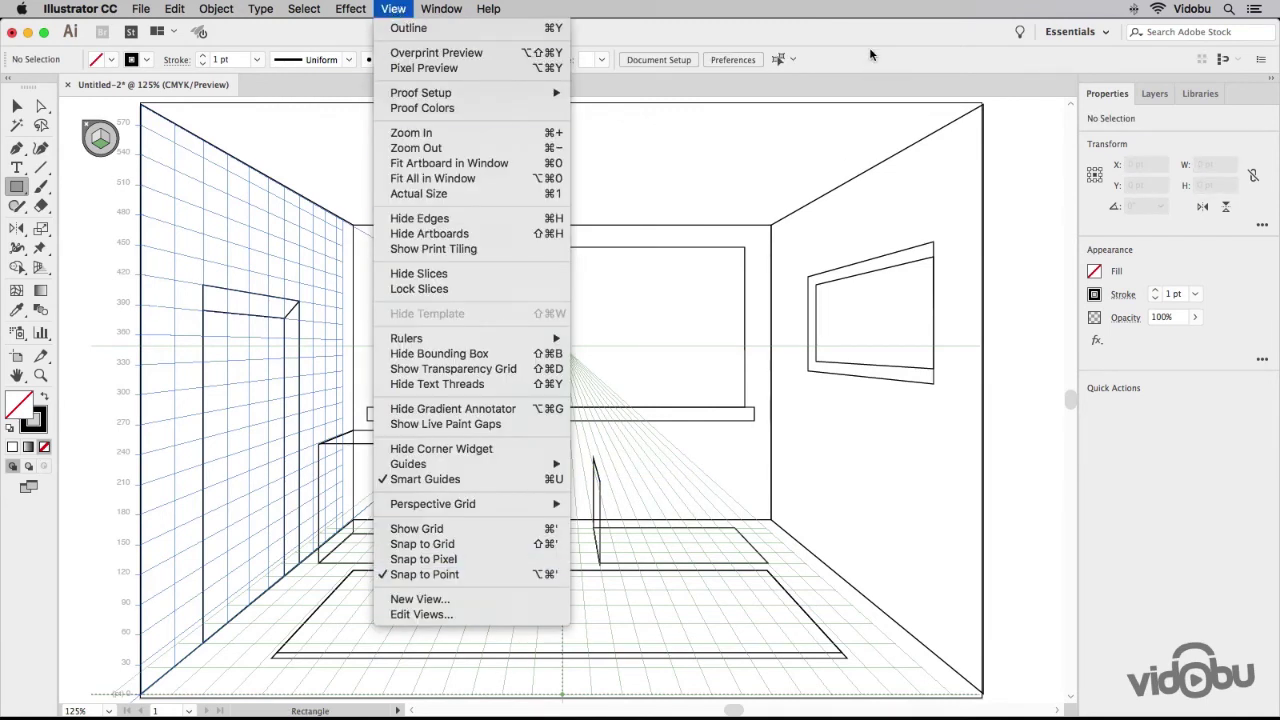
left_click(870, 55)
left_click(41, 375)
left_click(645, 490)
left_click(585, 447)
left_click(510, 368)
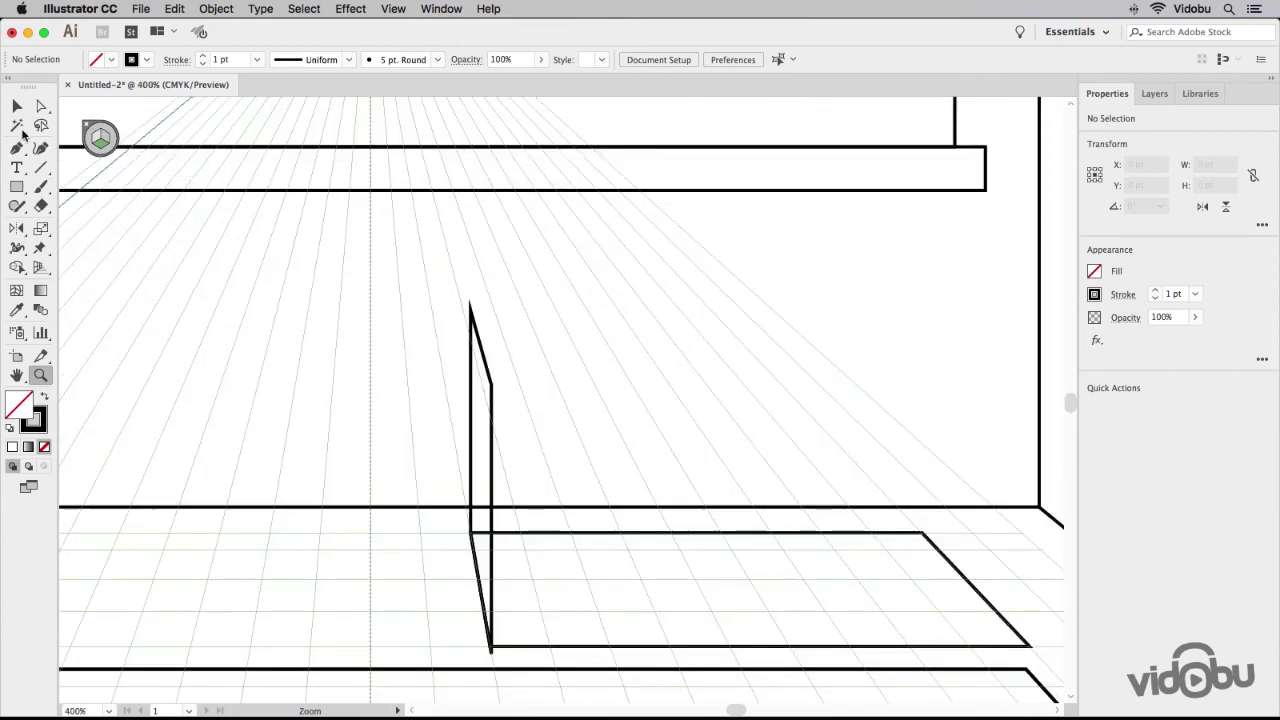
left_click(17, 187)
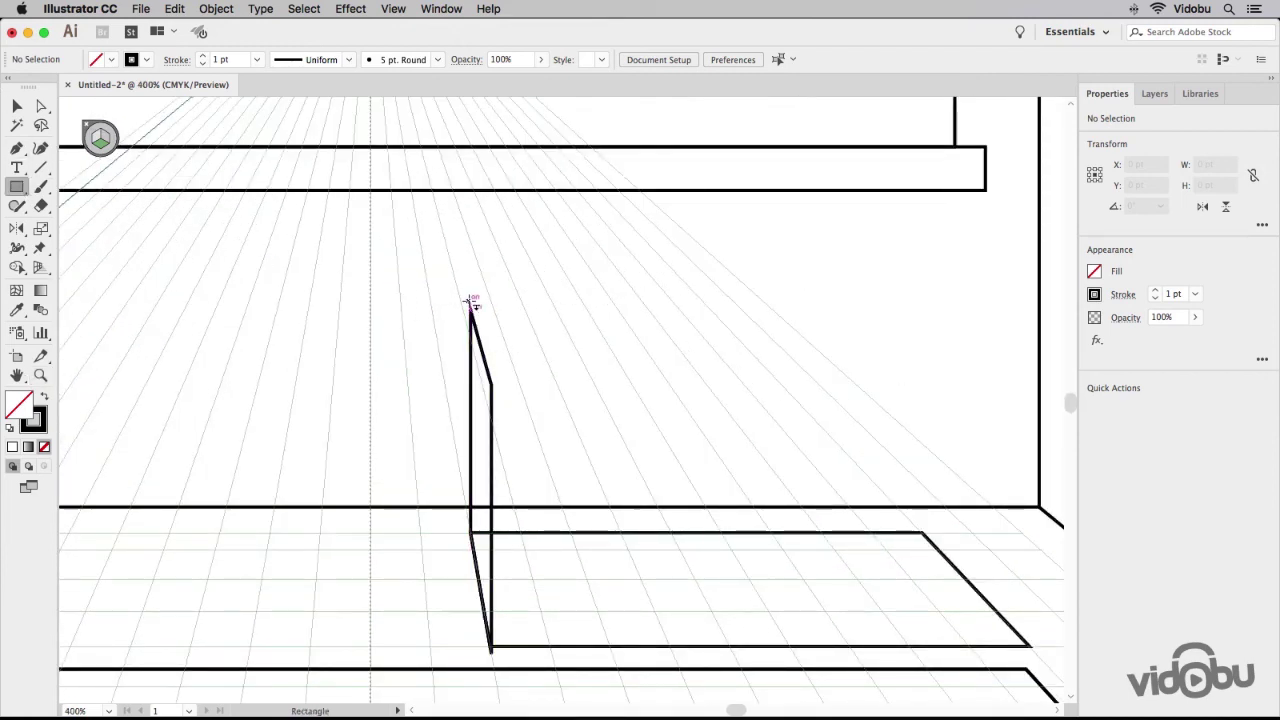
left_click_drag(471, 305, 472, 307)
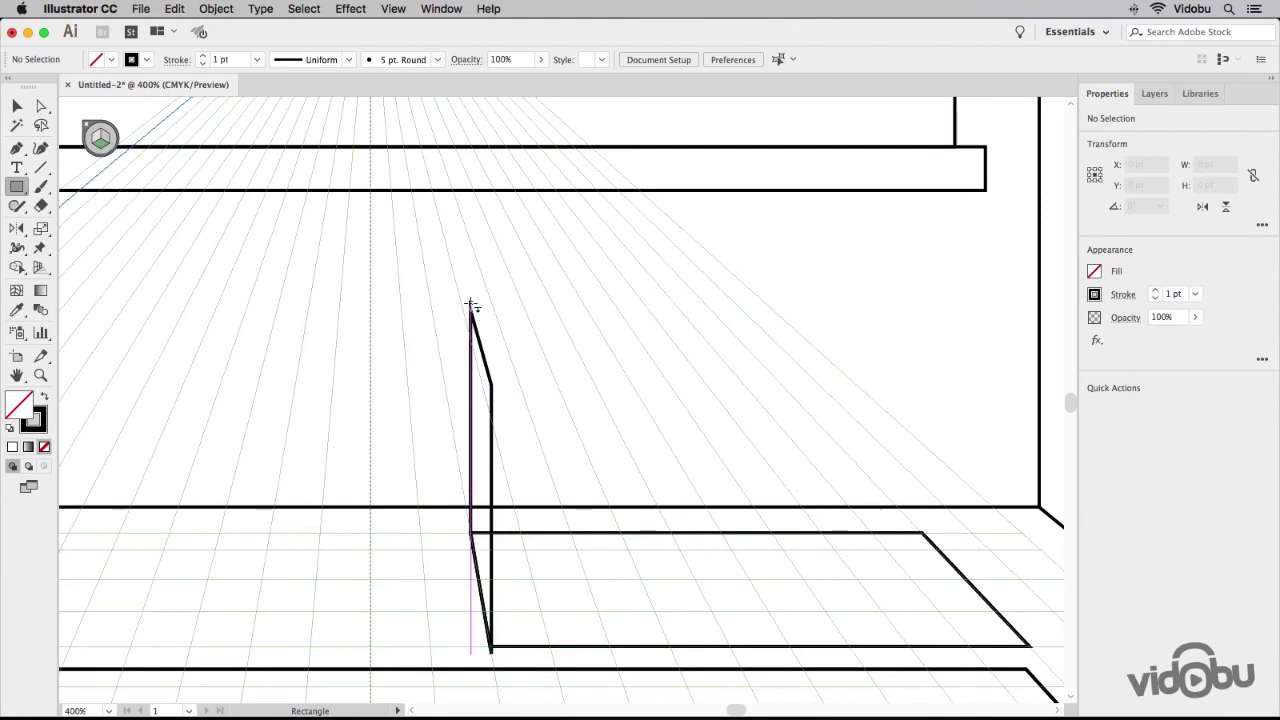
mouse_move(471, 305)
left_mouse_down()
mouse_move(858, 390)
mouse_move(800, 401)
left_mouse_up()
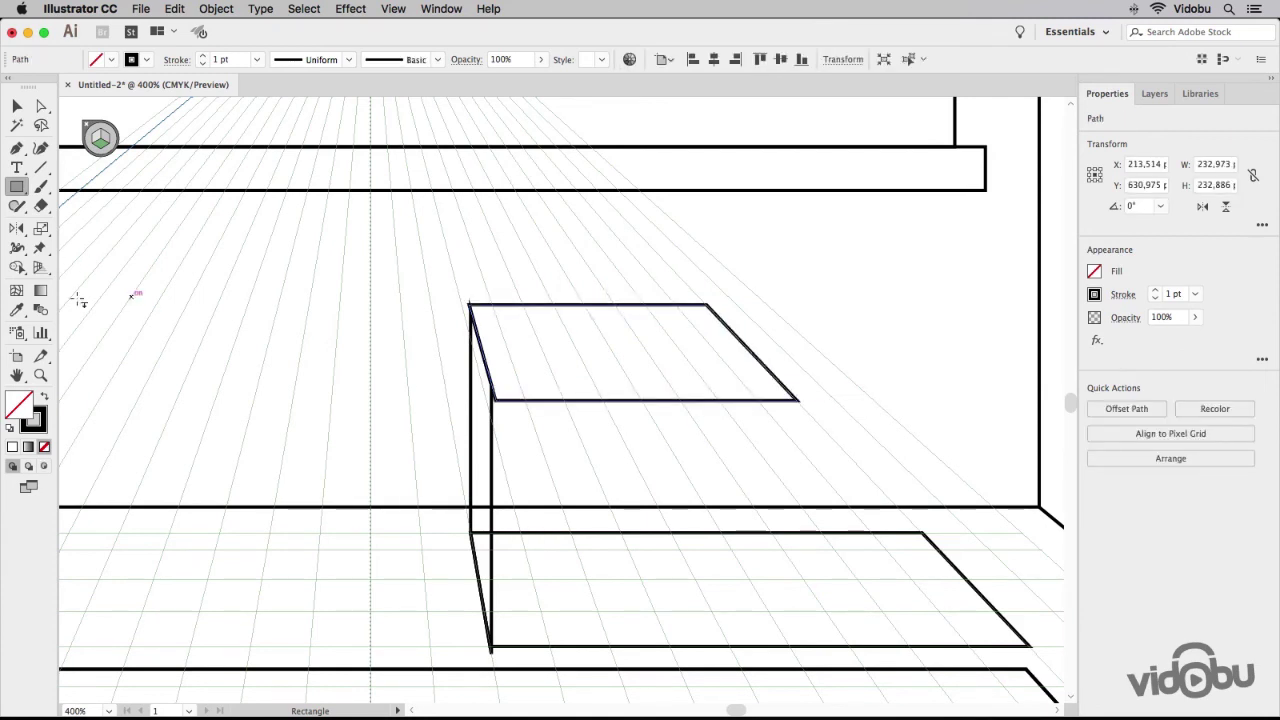
Adjust the tabletop and left vertical edge anchors with Direct Selection, then select the vertical edges
left_click(42, 107)
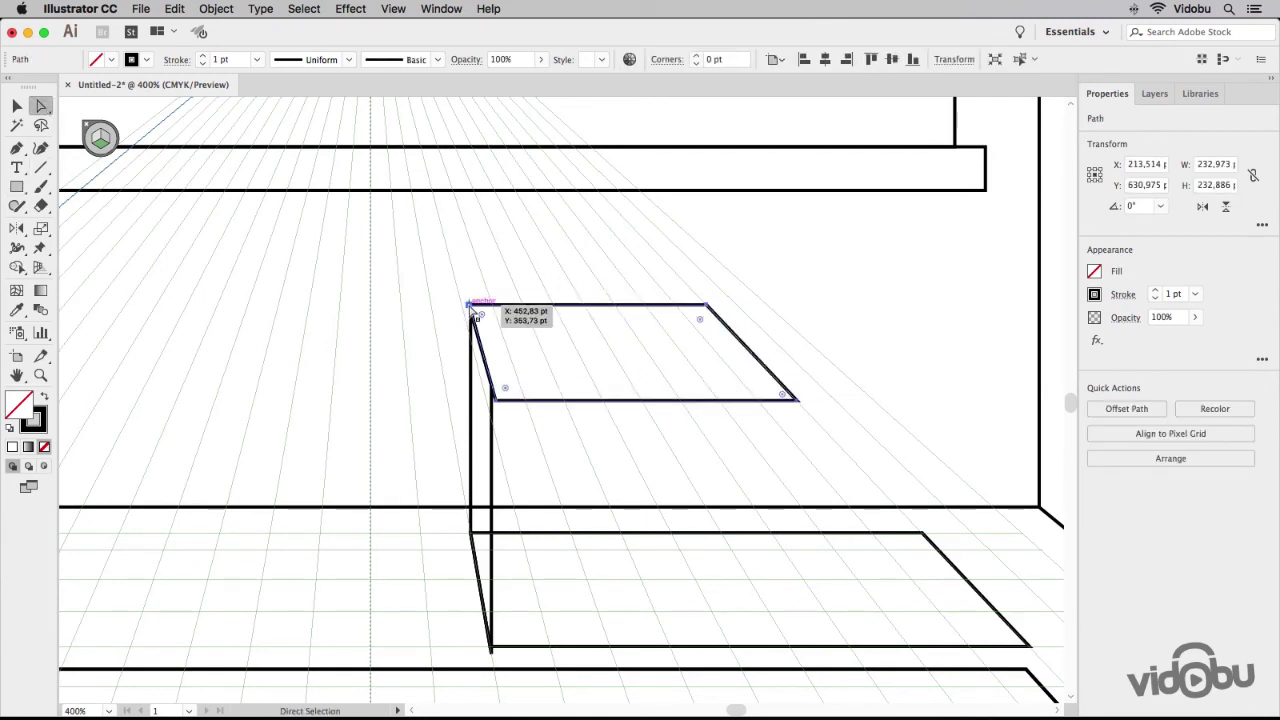
mouse_move(469, 306)
left_mouse_down()
mouse_move(480, 311)
mouse_move(469, 307)
left_mouse_up()
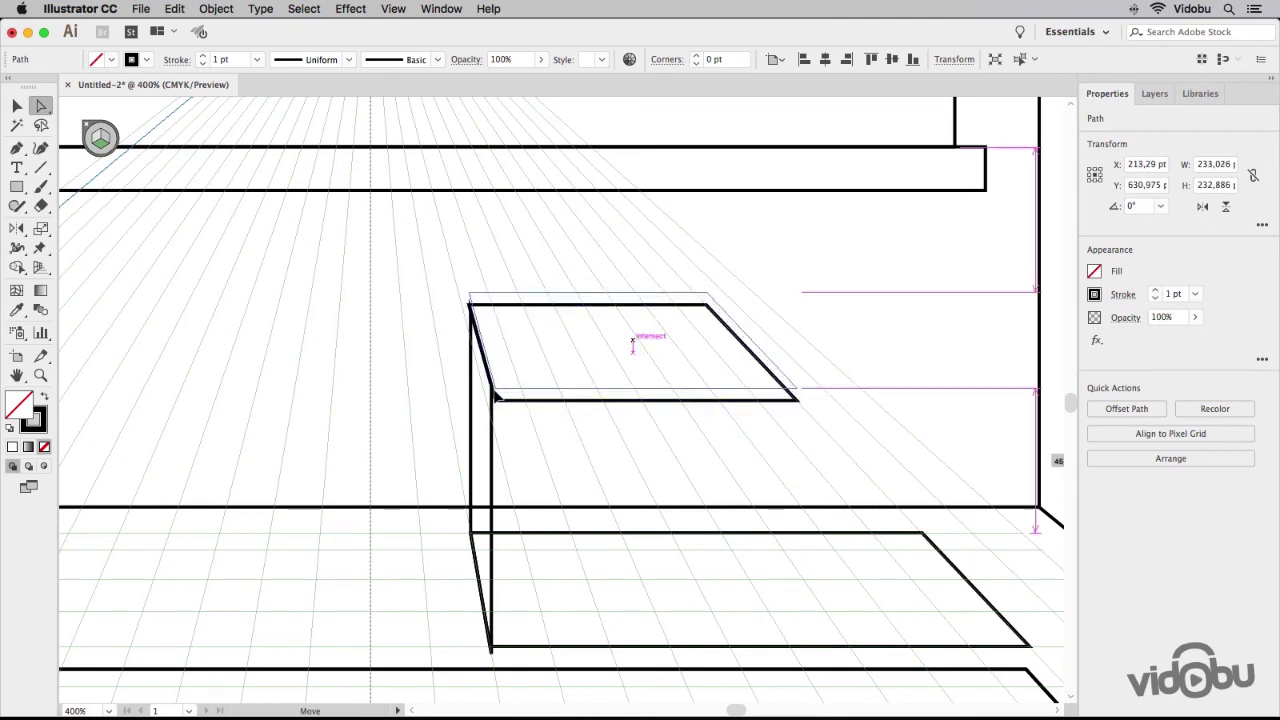
left_click_drag(492, 368, 492, 355)
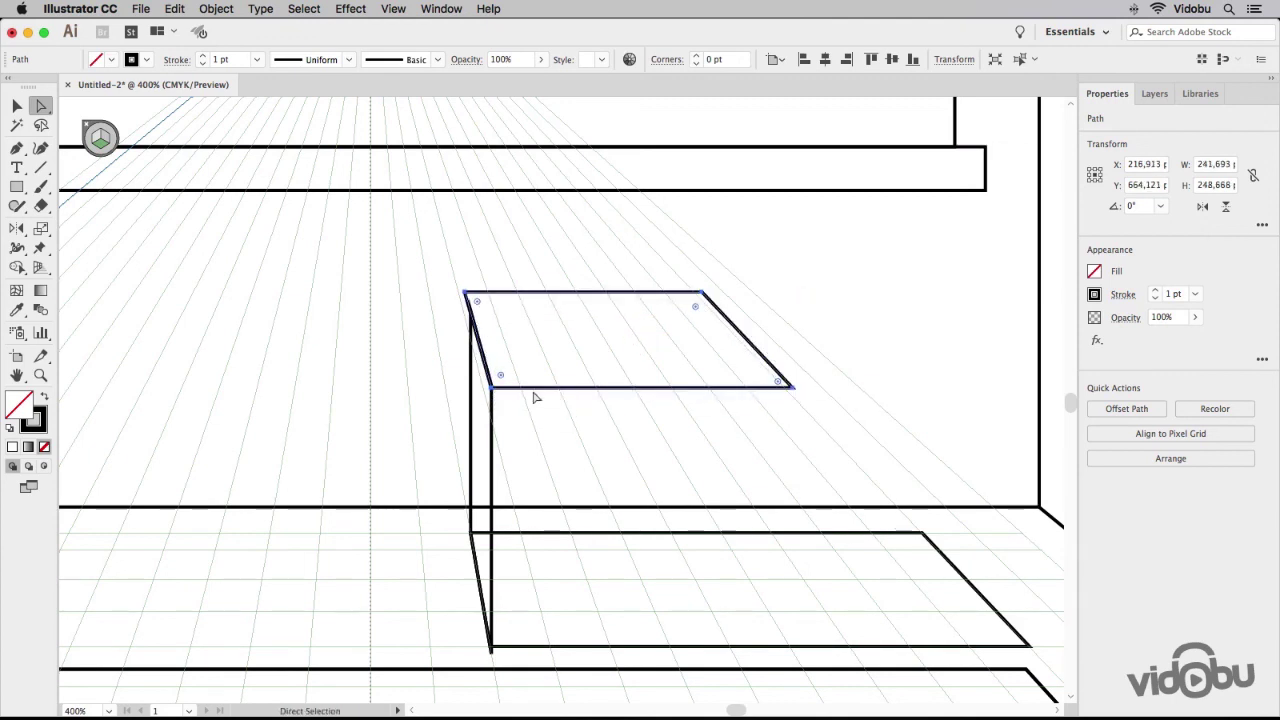
left_click(471, 372)
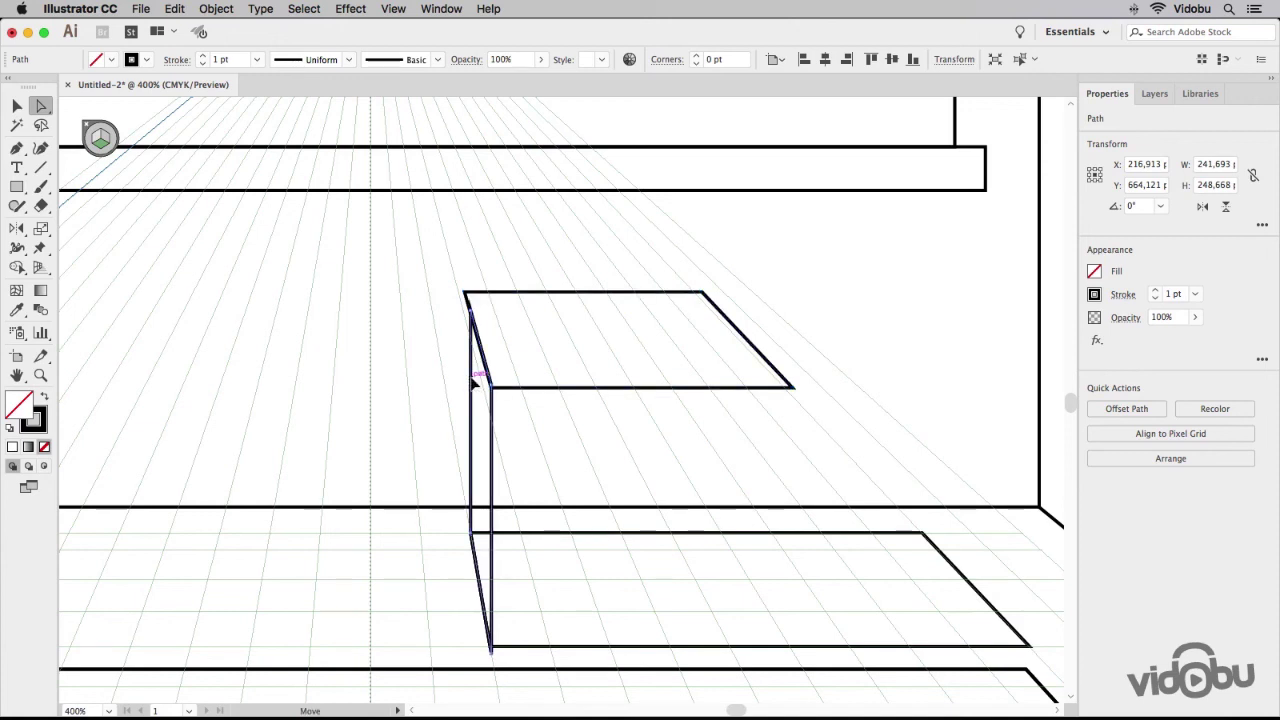
left_click_drag(472, 312, 464, 289)
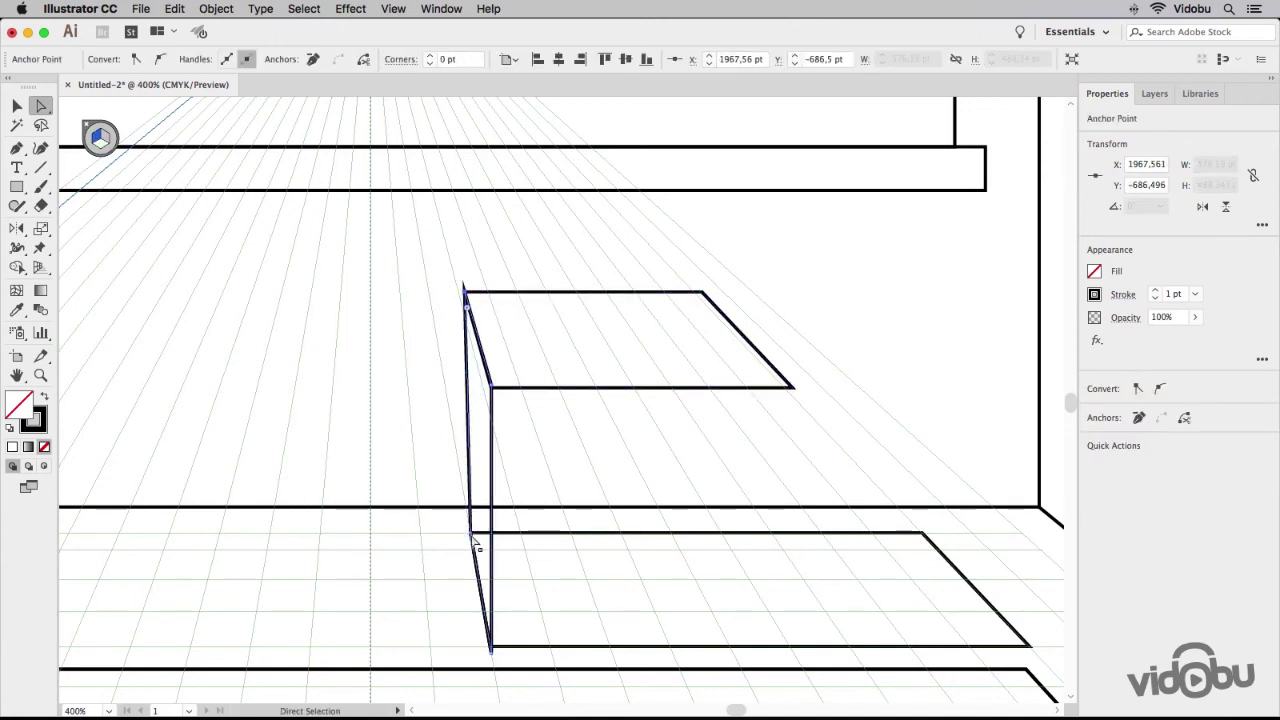
left_click_drag(472, 533, 467, 507)
left_click_drag(465, 296, 467, 371)
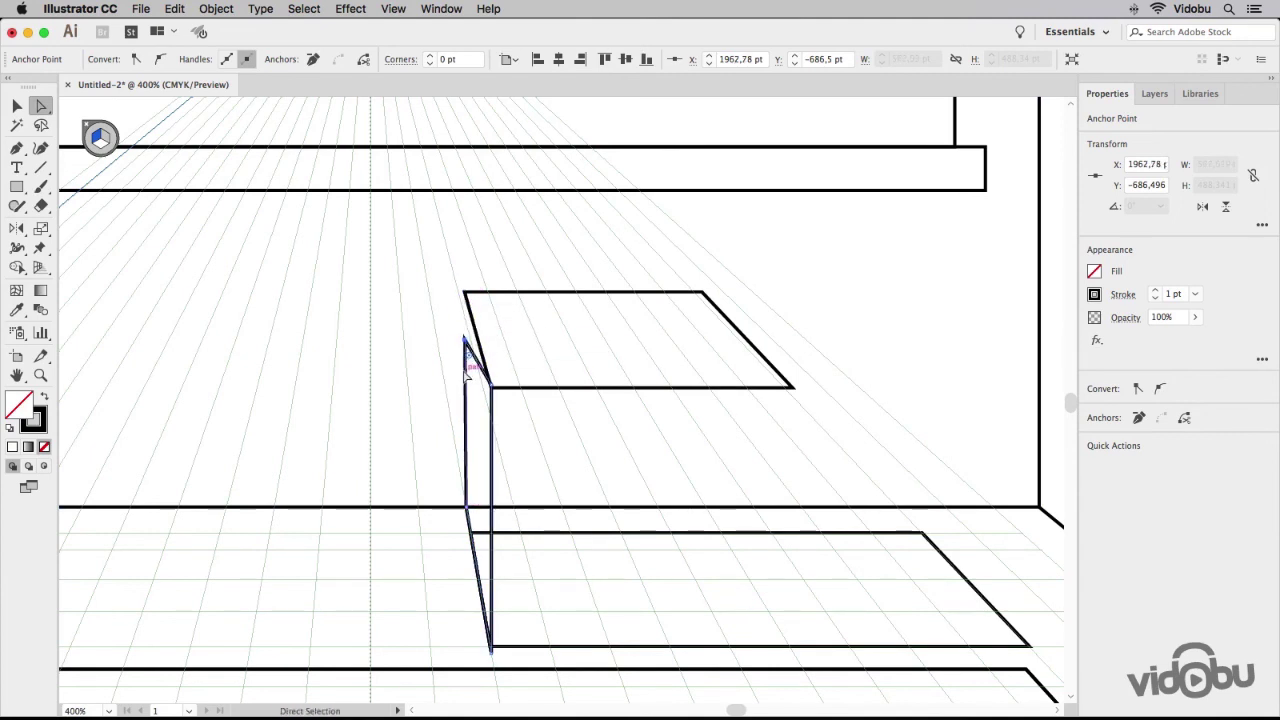
left_click(465, 368)
Delete the vertical edge lines and draw a thin 270 pt-wide rectangle on the floor plane
key("Delete")
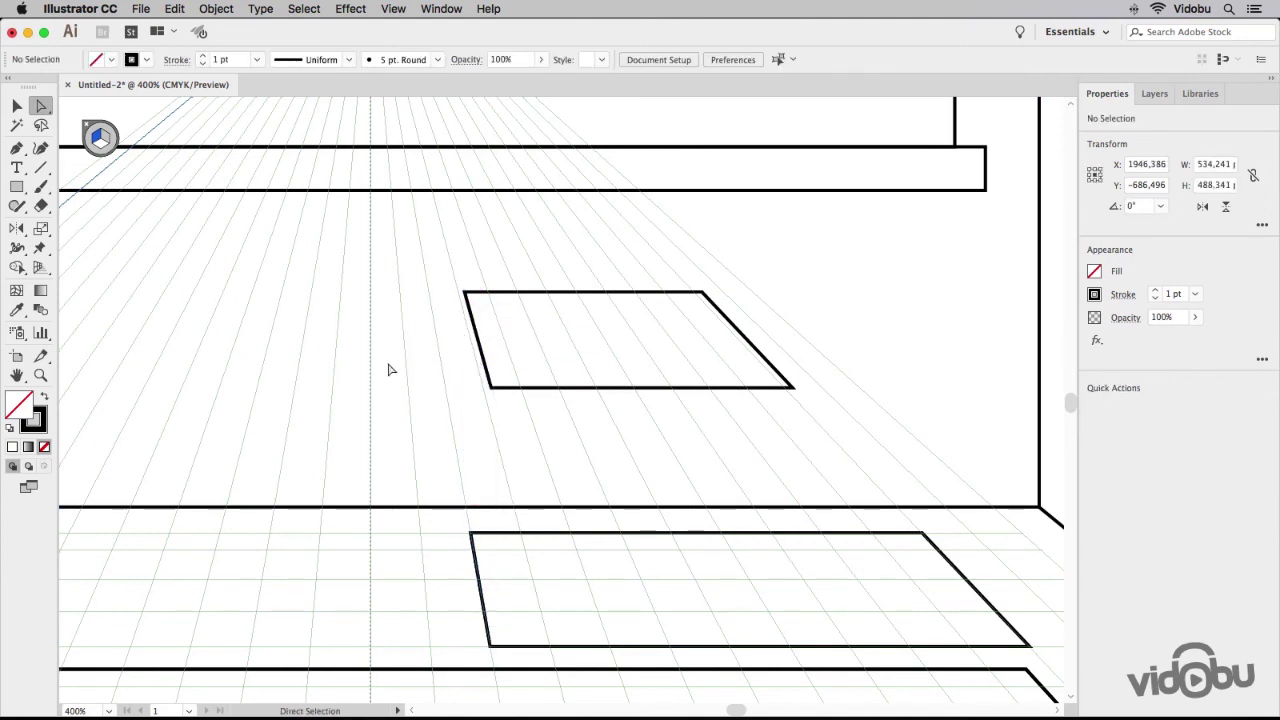
left_click(16, 106)
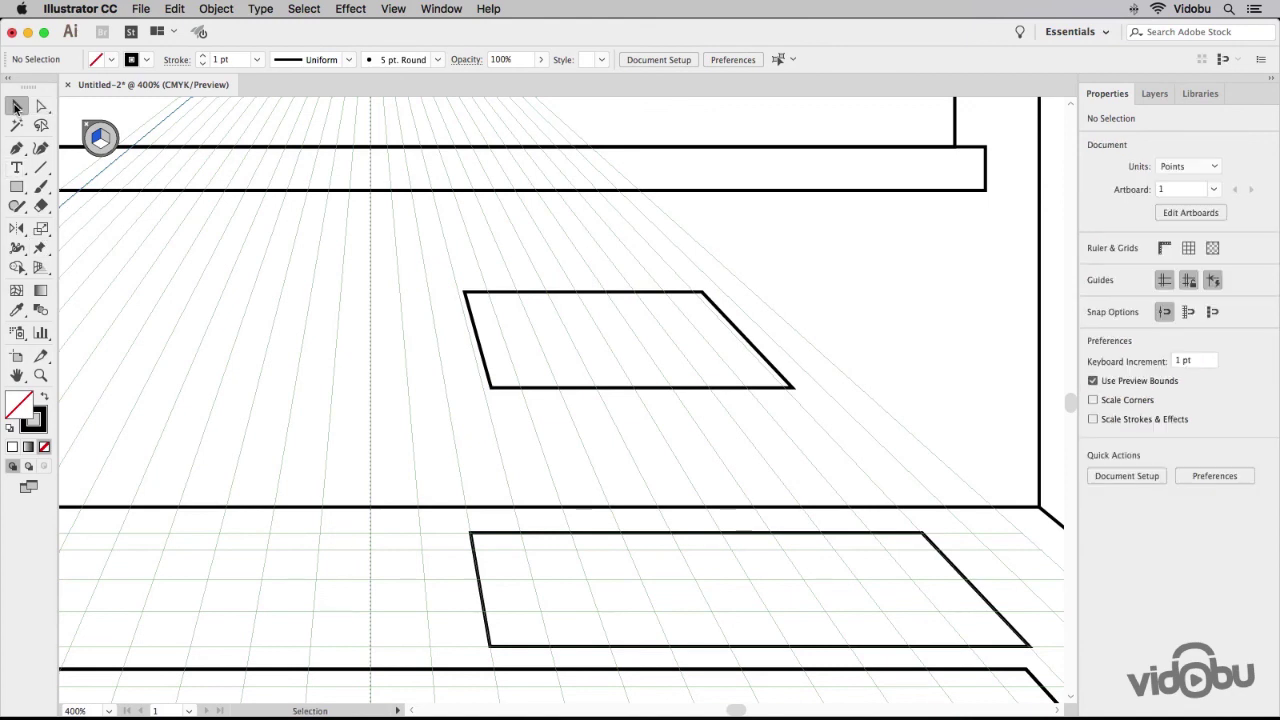
left_click(16, 186)
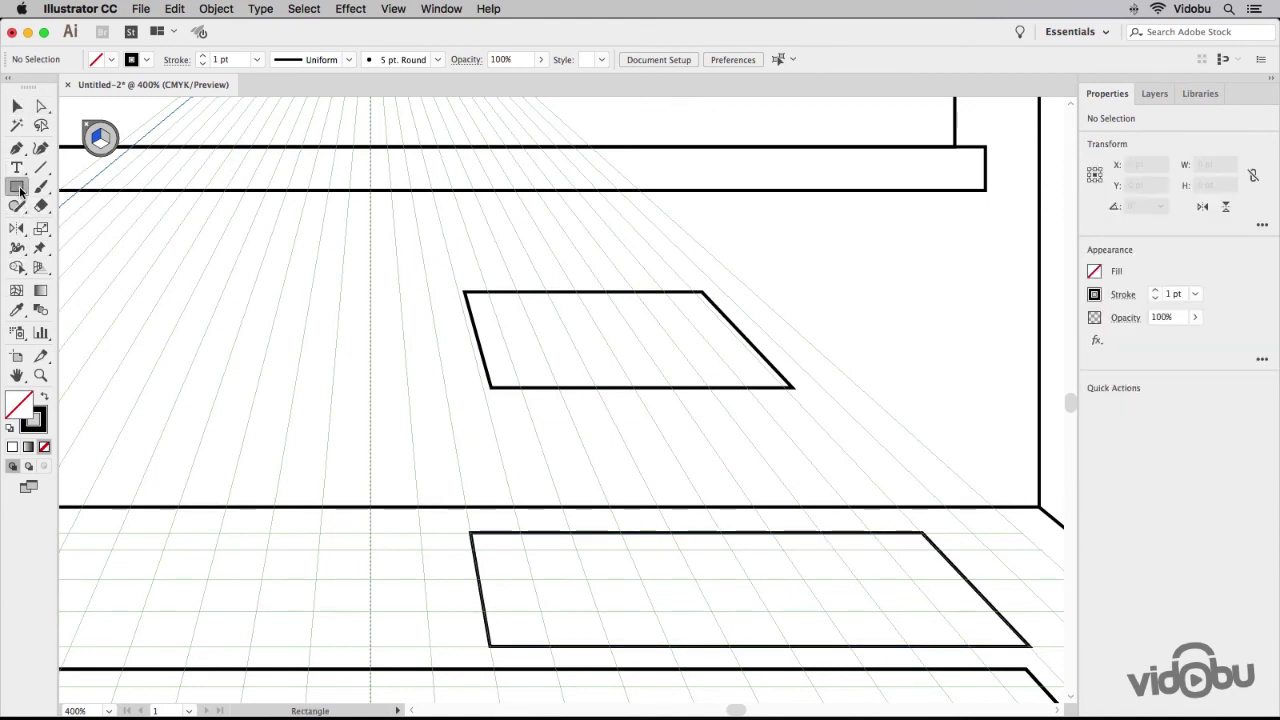
left_click(100, 147)
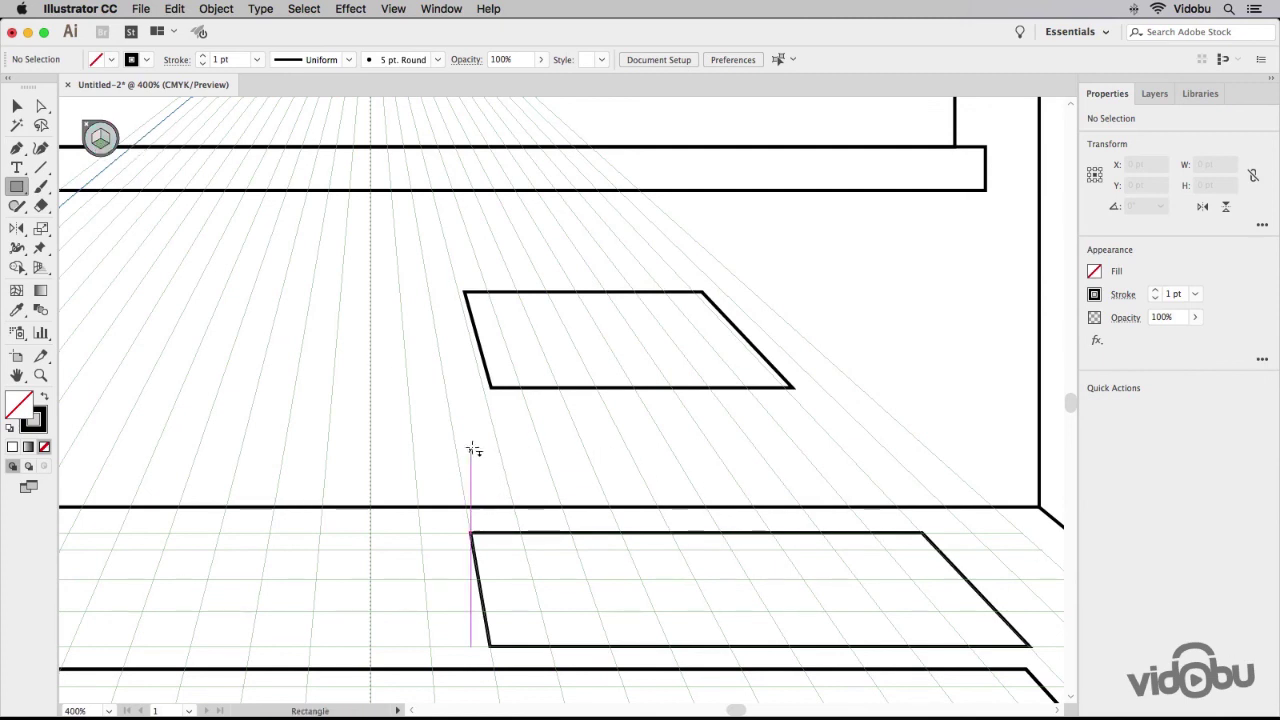
left_click_drag(456, 441, 880, 489)
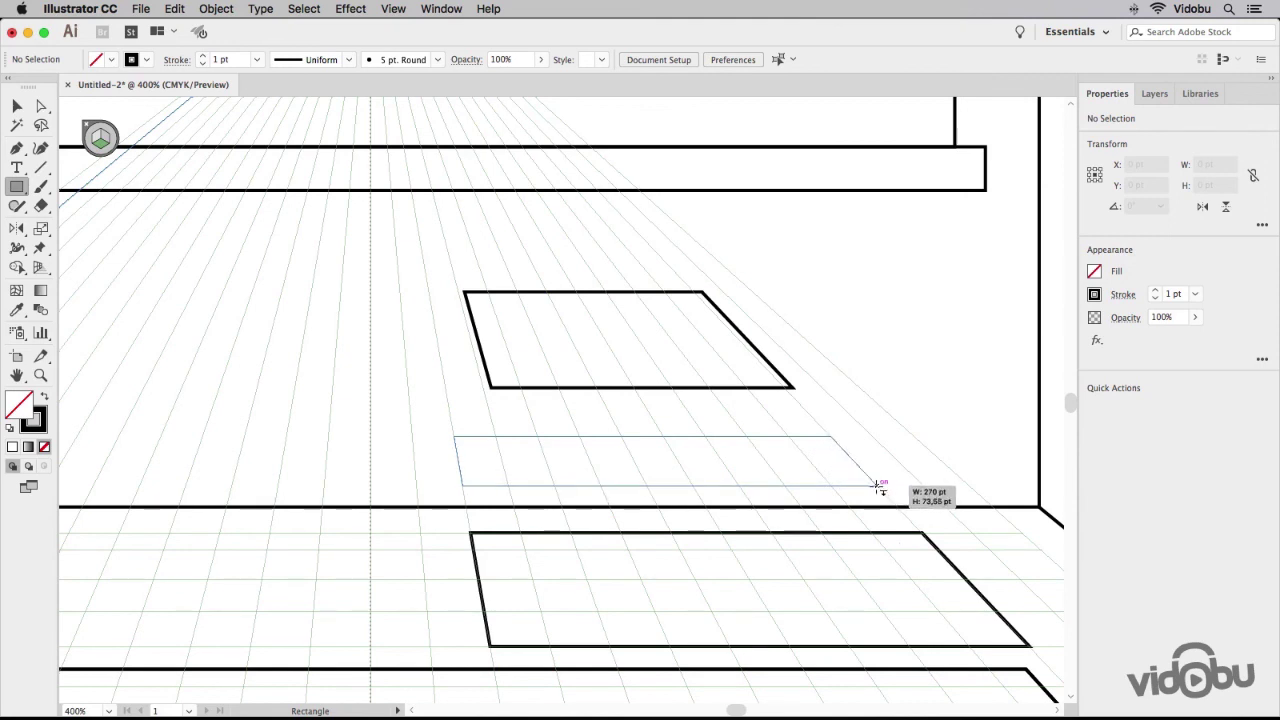
left_click_drag(880, 489, 880, 489)
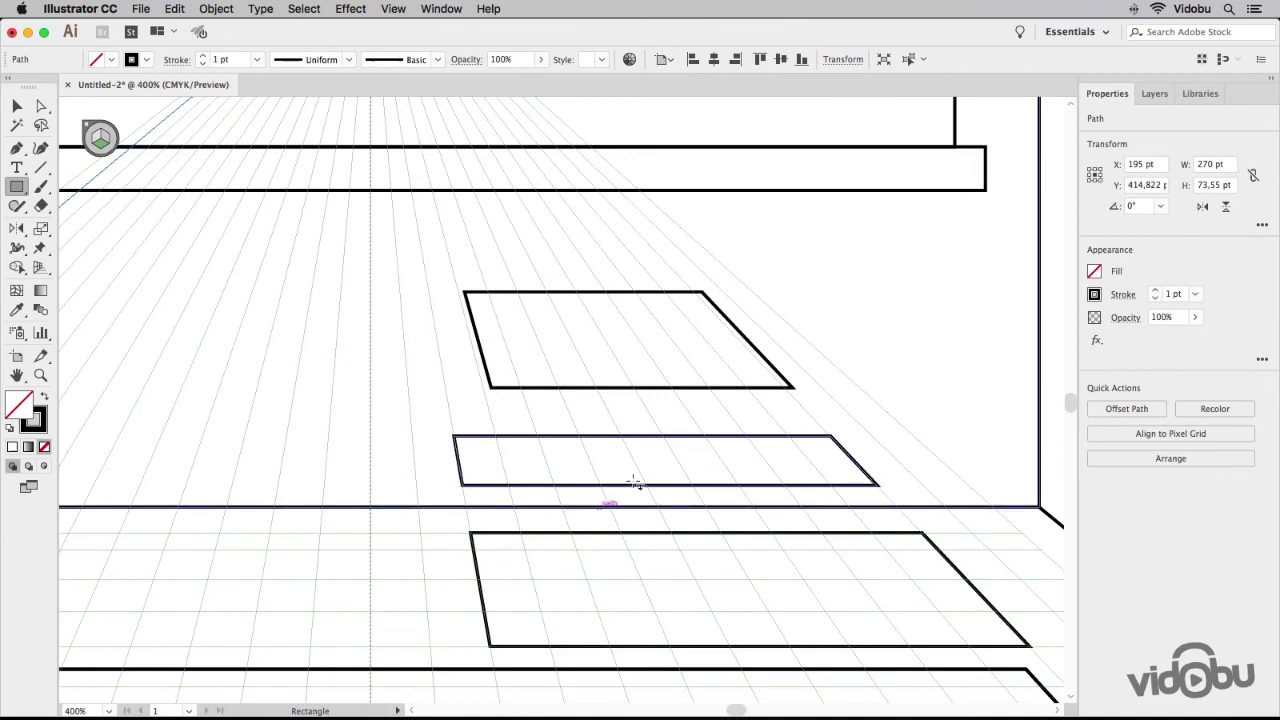
Select and delete the upper parallelogram
left_click(15, 108)
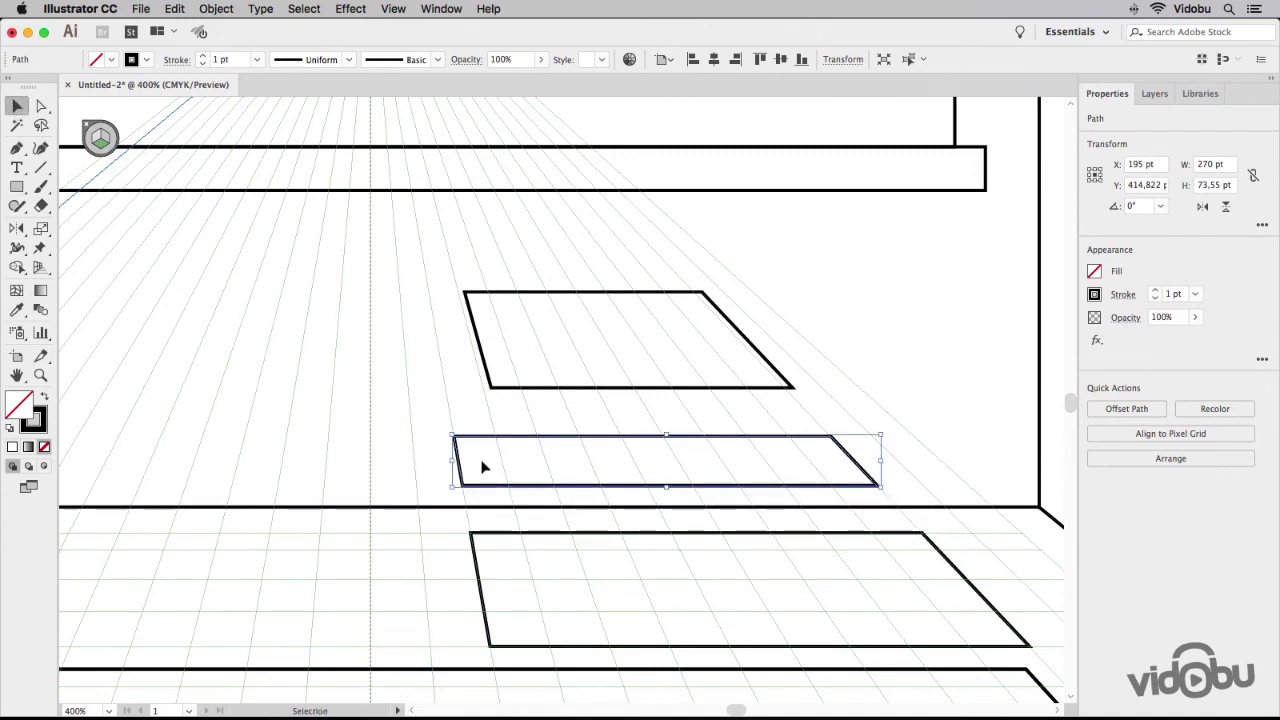
scroll(455, 345, "up", 2)
scroll(450, 355, "up", 2)
scroll(452, 357, "up", 2)
scroll(455, 362, "up", 2)
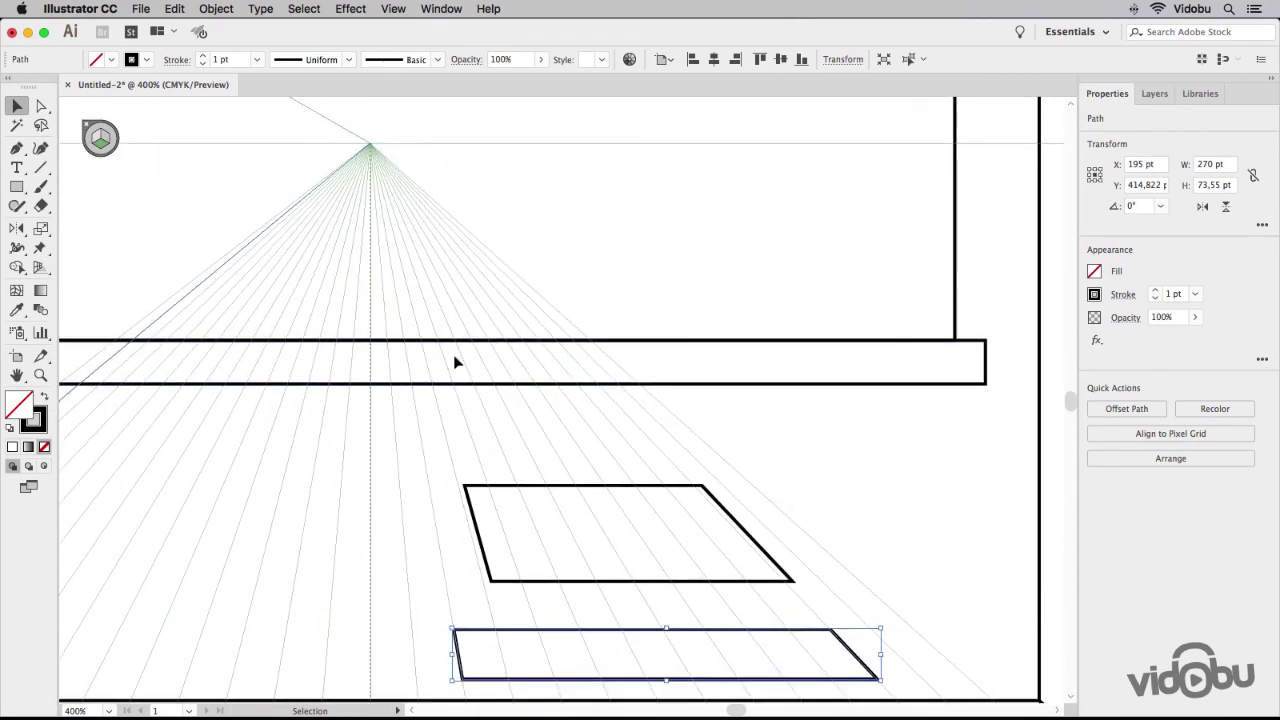
scroll(474, 614, "down", 1)
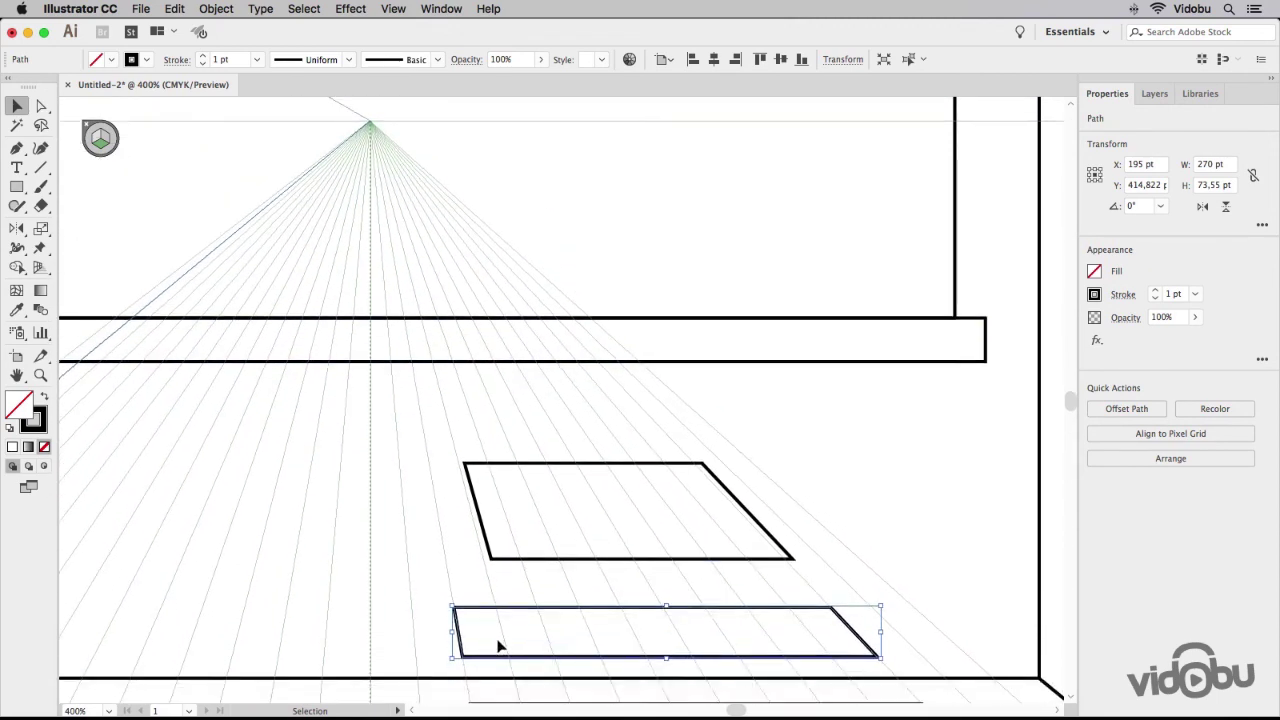
scroll(490, 640, "down", 2)
scroll(502, 652, "down", 1)
scroll(503, 651, "down", 2)
scroll(502, 655, "down", 2)
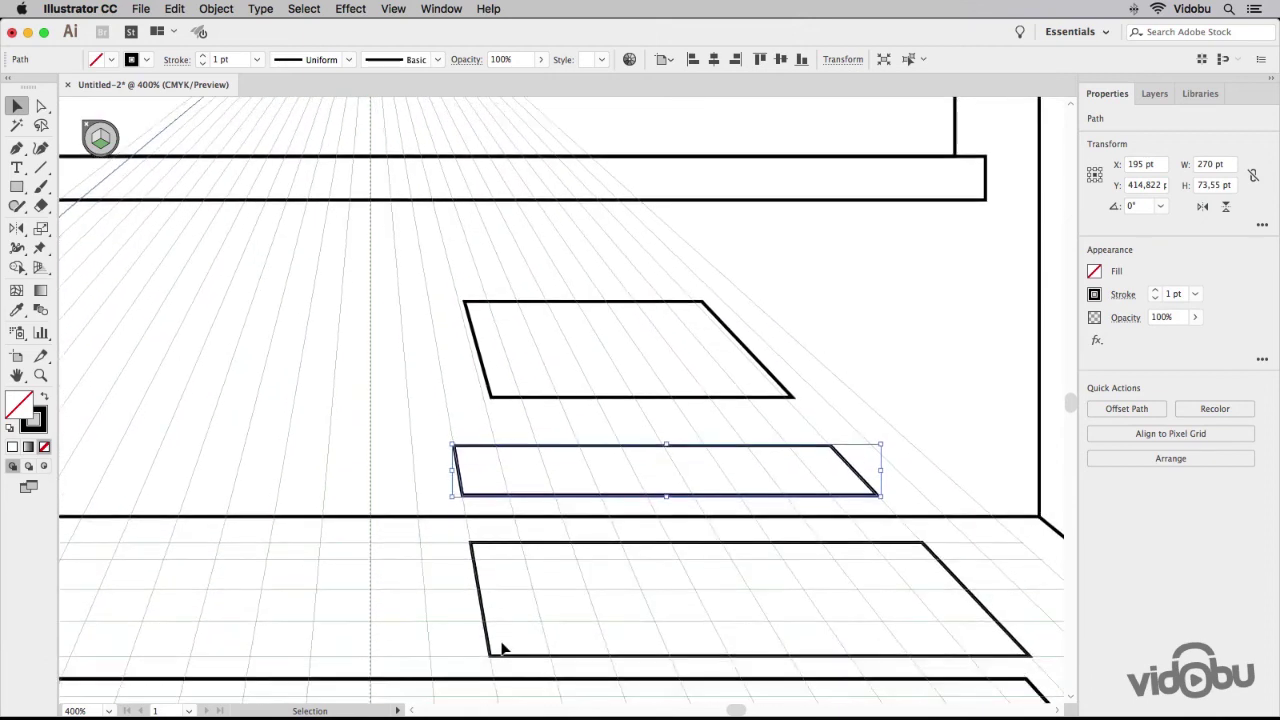
scroll(508, 580, "down", 1)
left_click(535, 378)
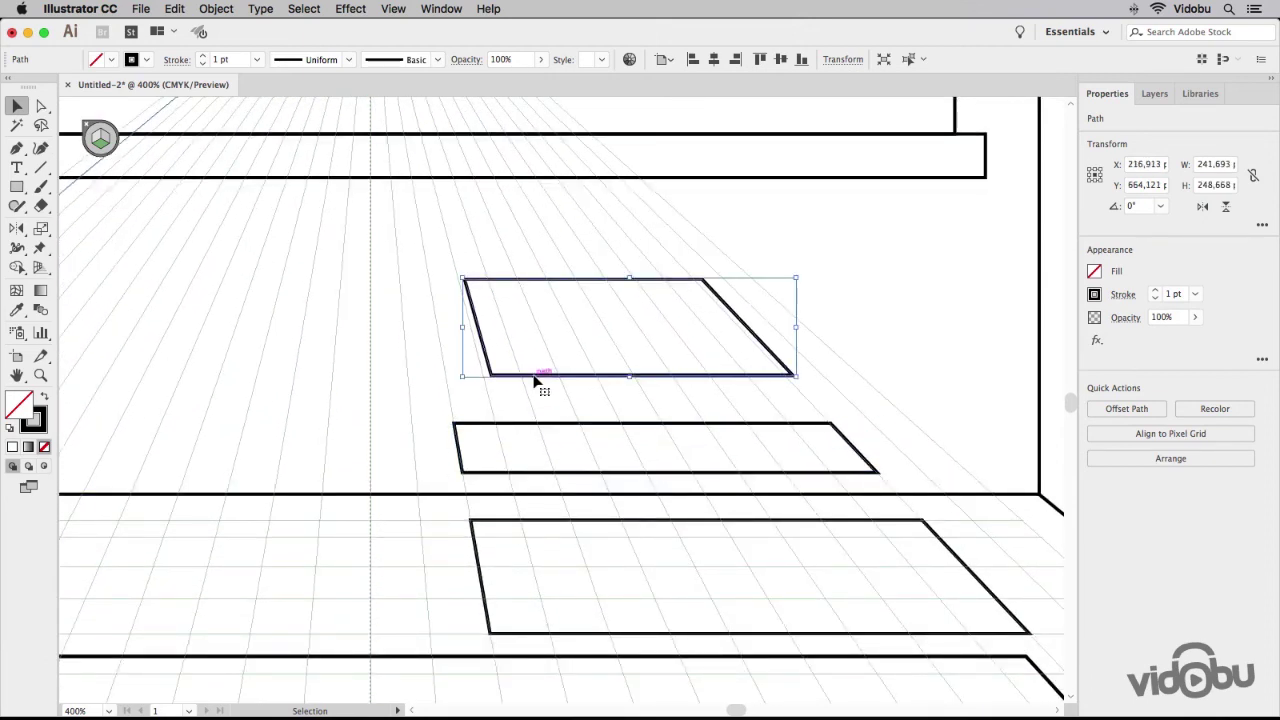
key("Delete")
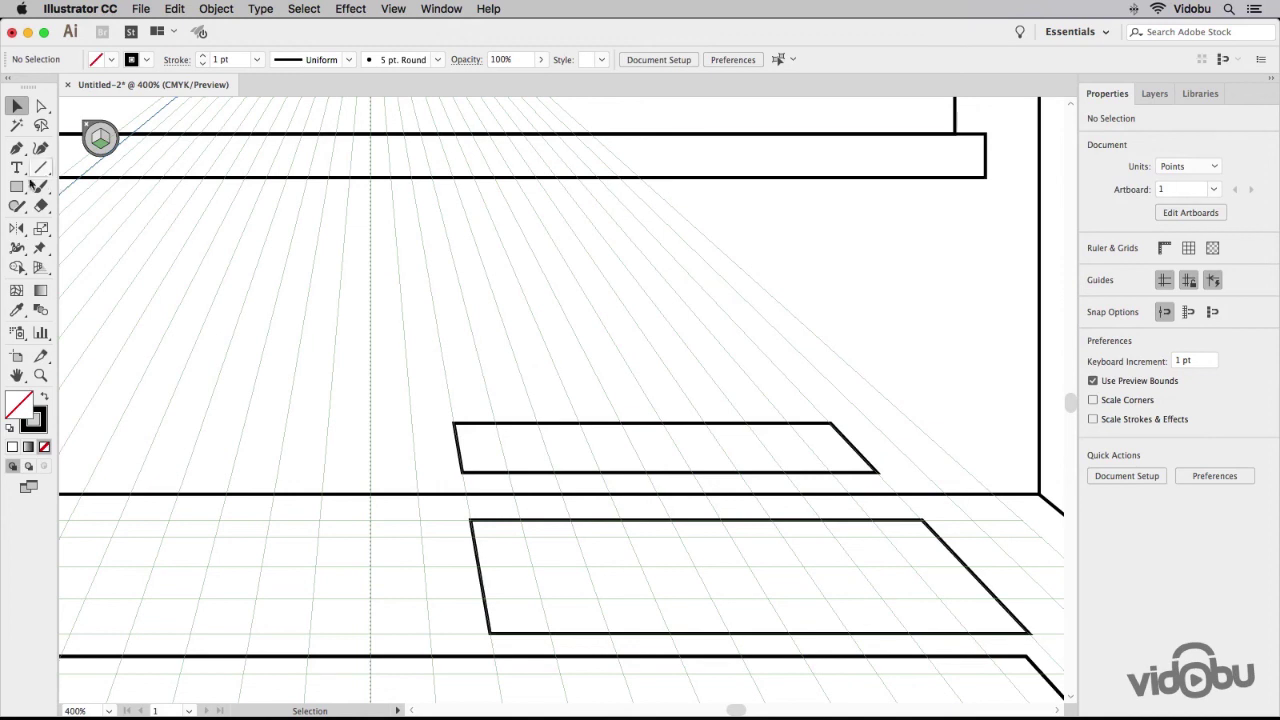
Redraw the upper rectangle farther back on the floor grid and fit the artboard in view
left_click(17, 187)
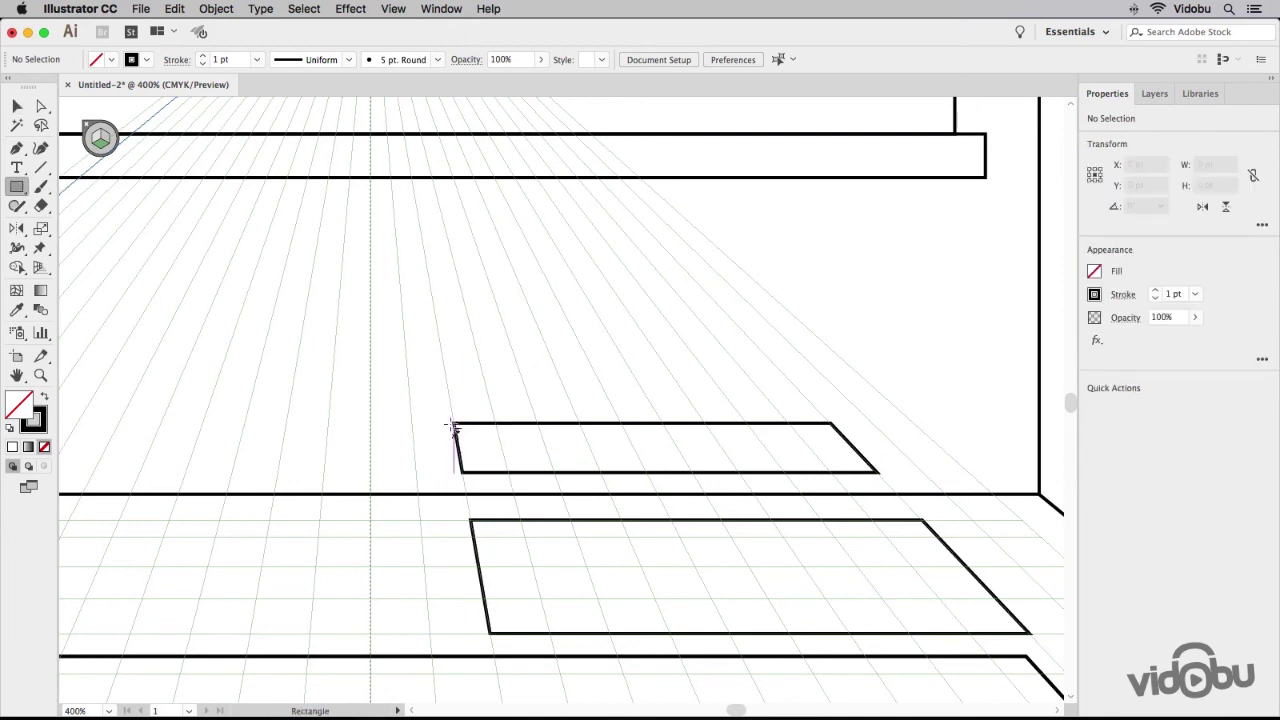
left_click_drag(418, 205, 722, 308)
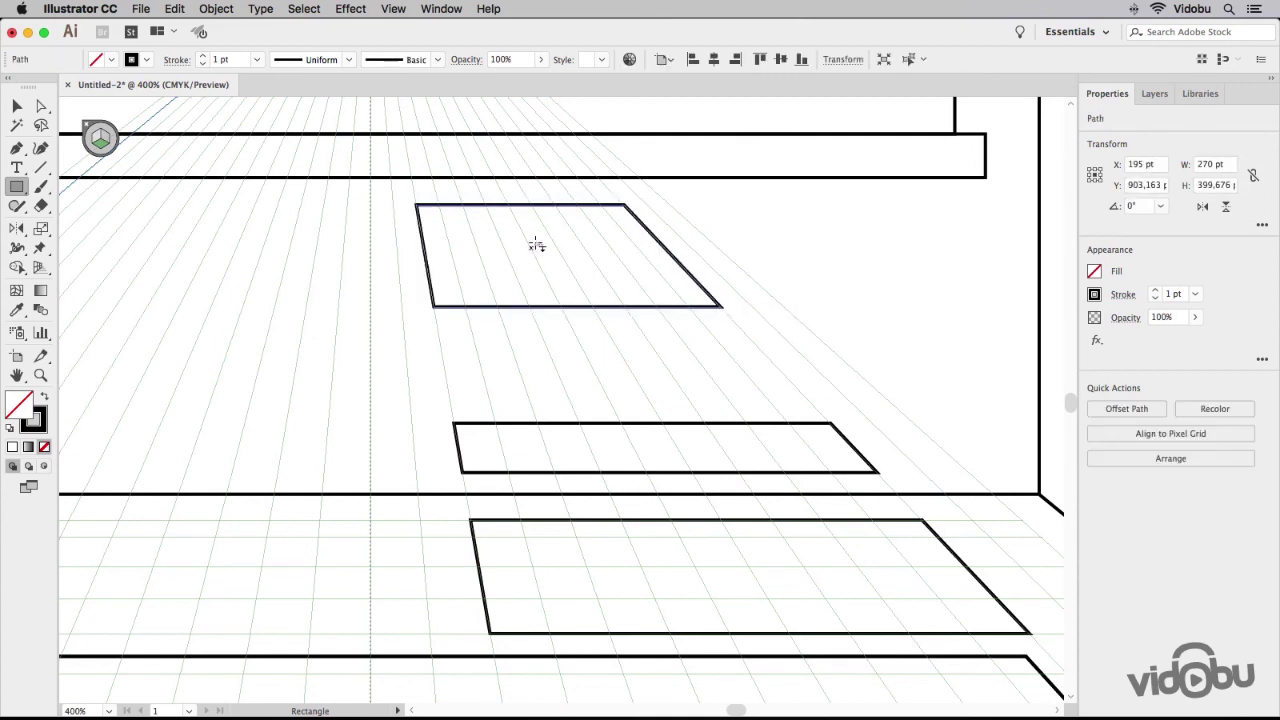
double_click(16, 375)
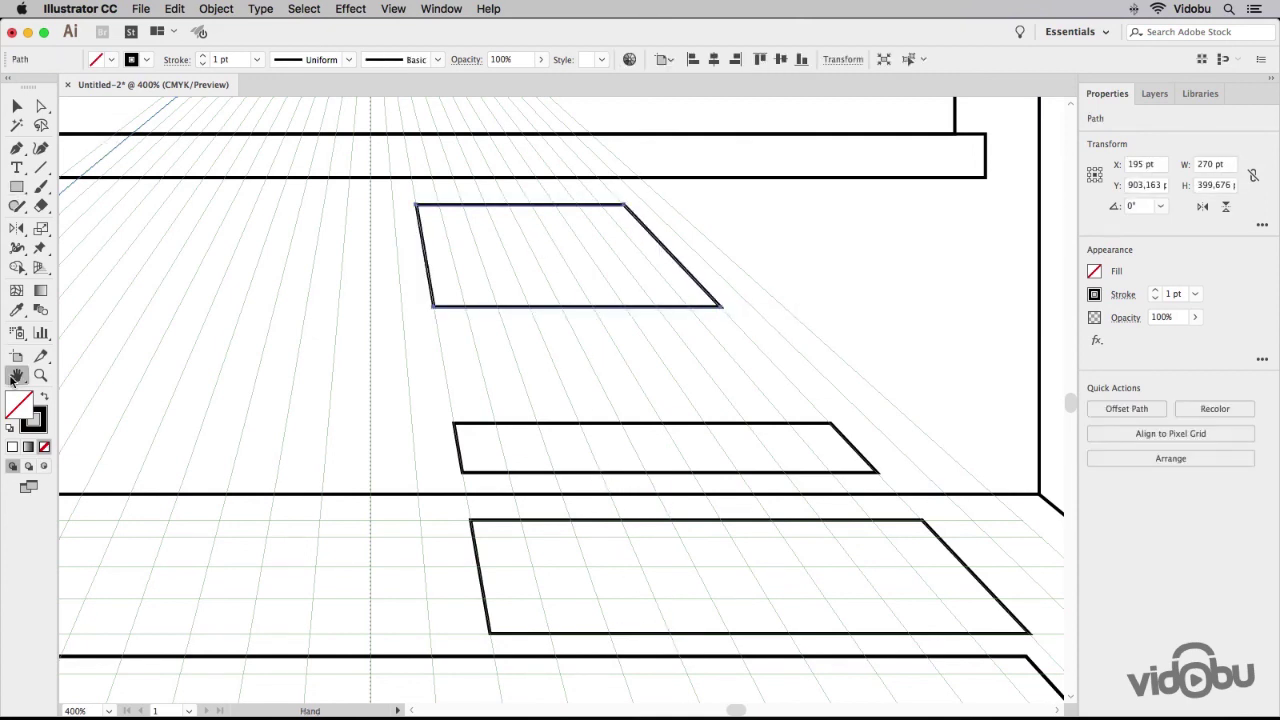
Delete the small back-wall rectangle, the thin floor rectangle, and the remaining small floor rectangle
key("v")
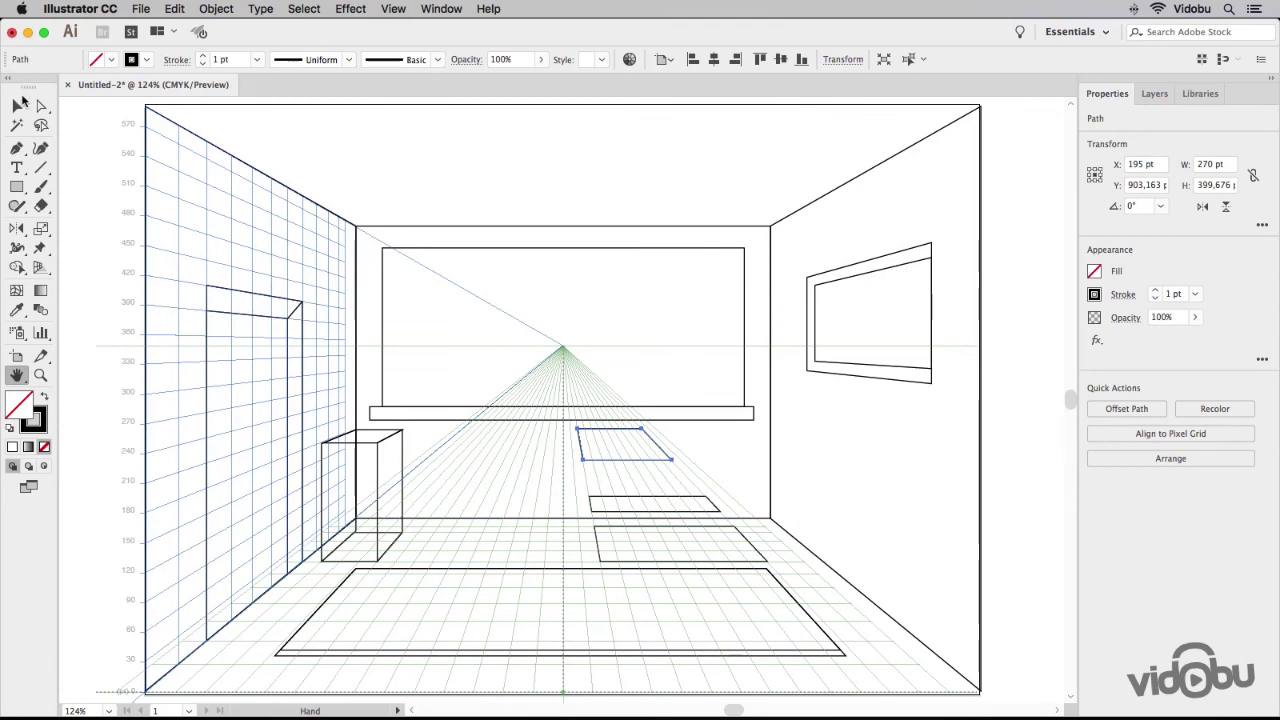
left_click(641, 169)
scroll(1060, 566, "down", 5)
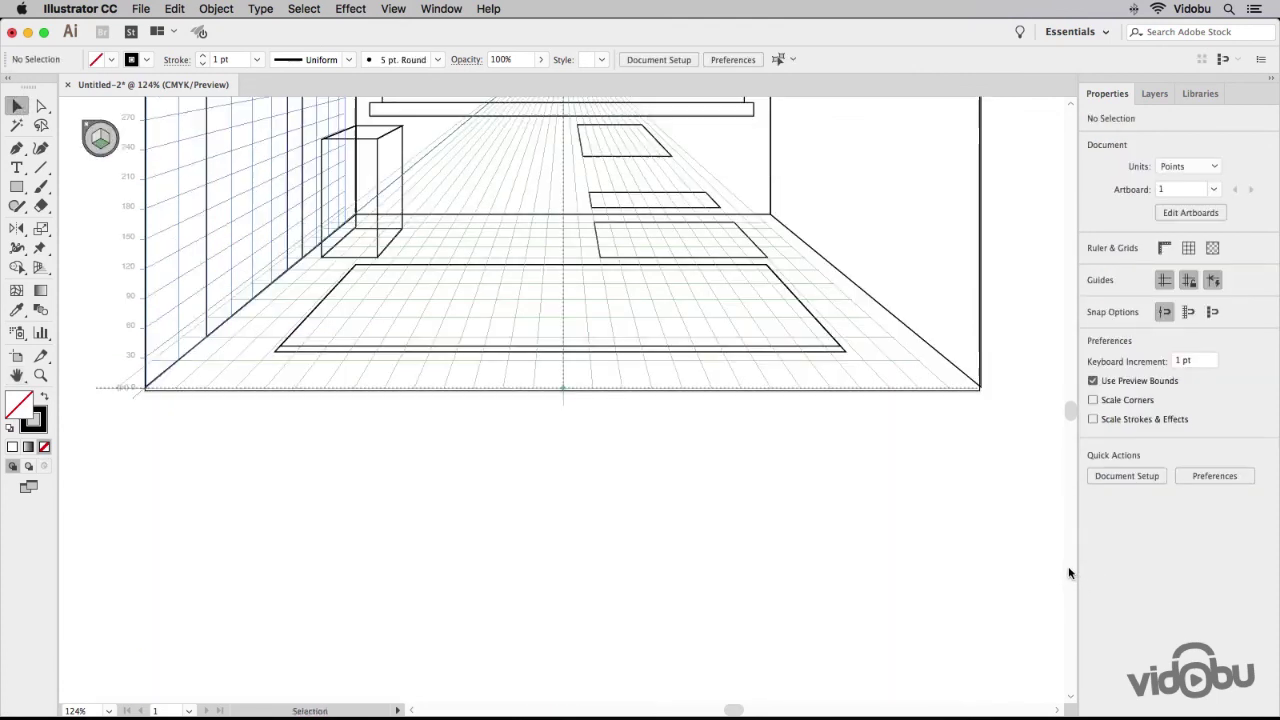
scroll(953, 537, "up", 1)
scroll(947, 548, "up", 3)
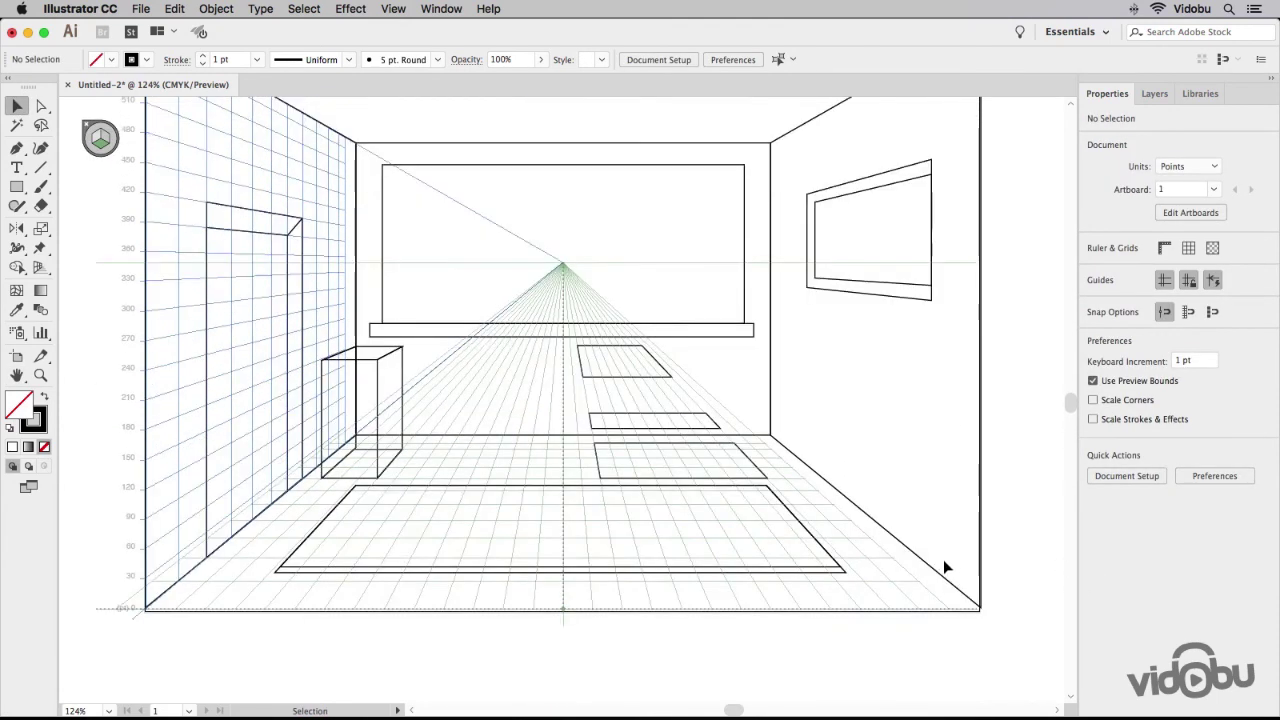
scroll(943, 558, "up", 1)
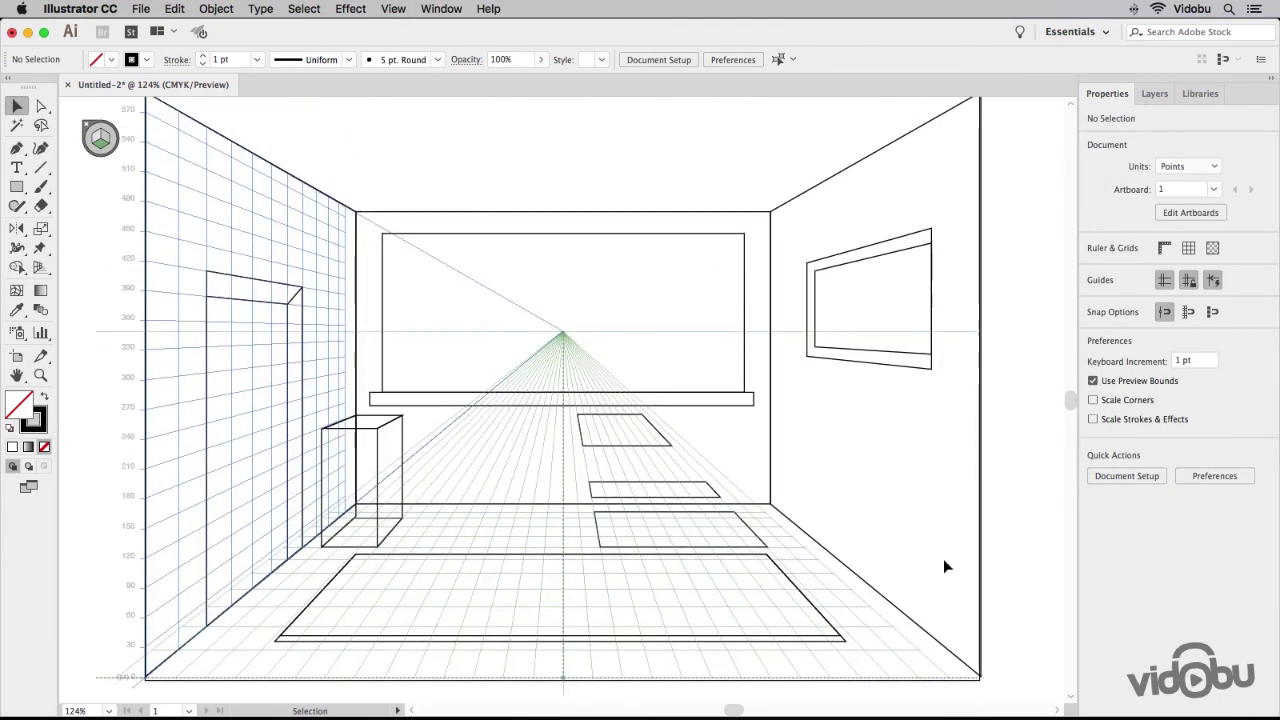
left_click(636, 451)
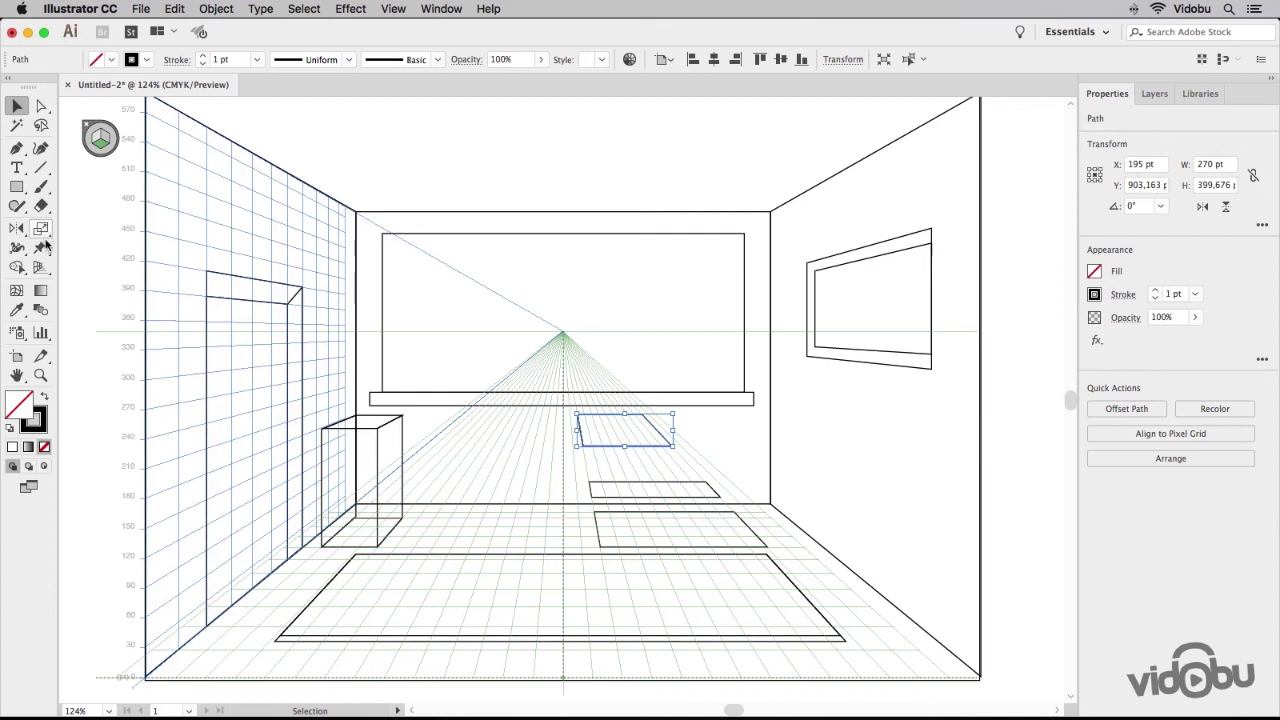
key("BackSpace")
left_click(646, 489)
key("BackSpace")
left_click(666, 516)
key("BackSpace")
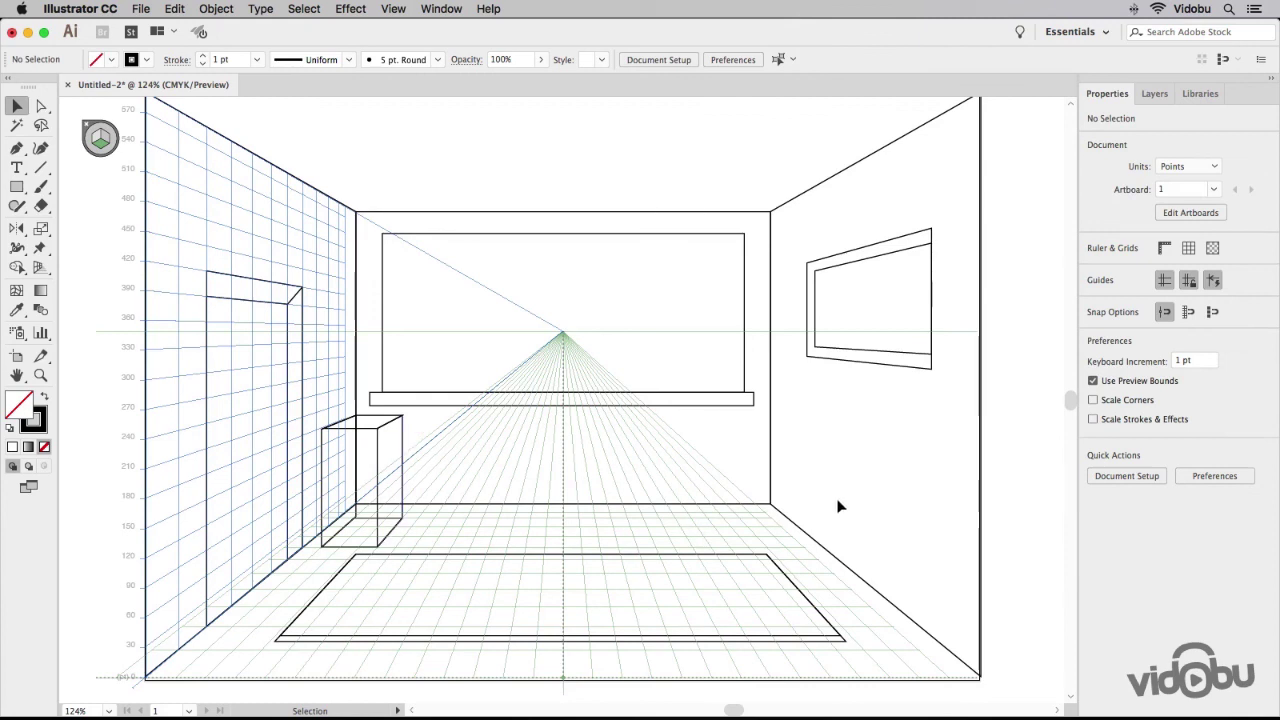